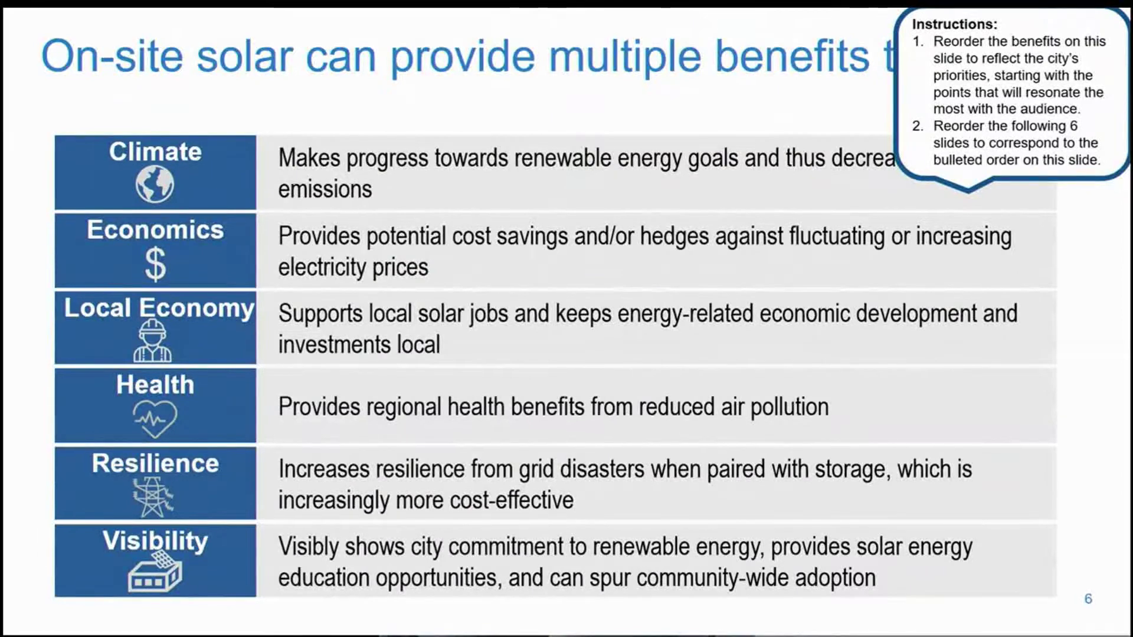
Advance the slide show from the benefits slide 6 to slide 7 on renewable energy goals
key("Right")
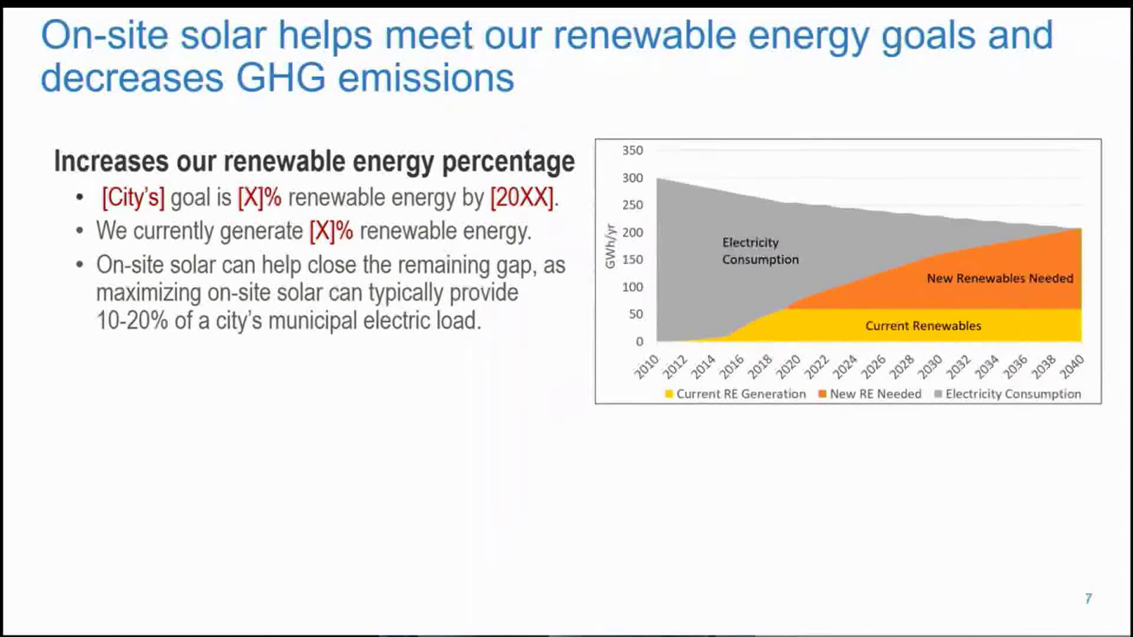
Reveal slide 7's emissions section, instructions and source footnote, then exit the slide show
key("Right")
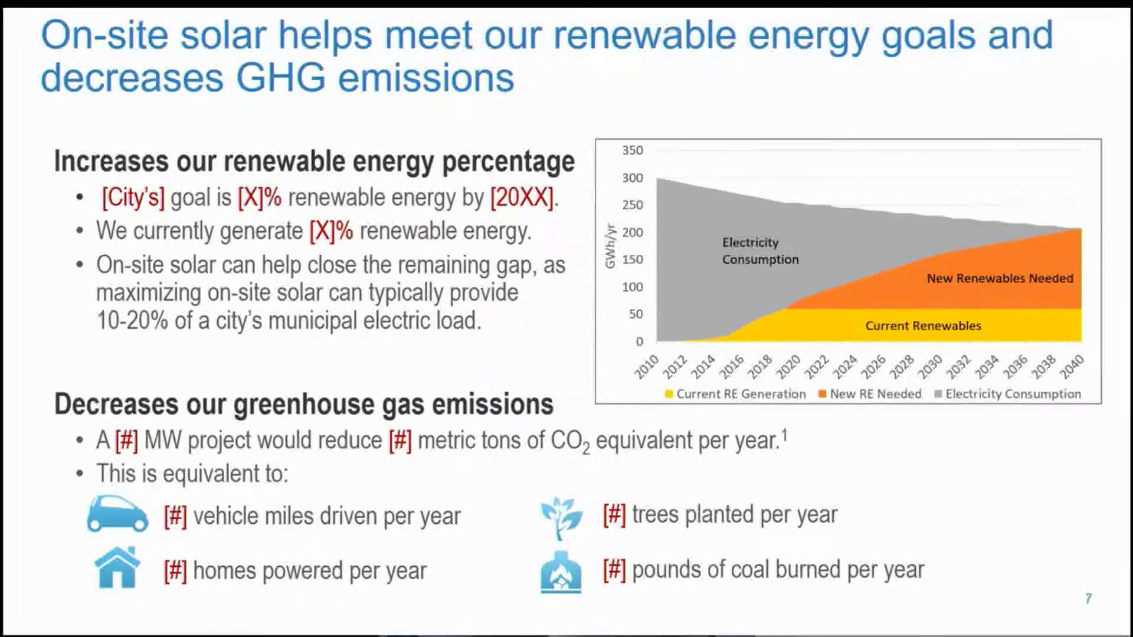
key("Right")
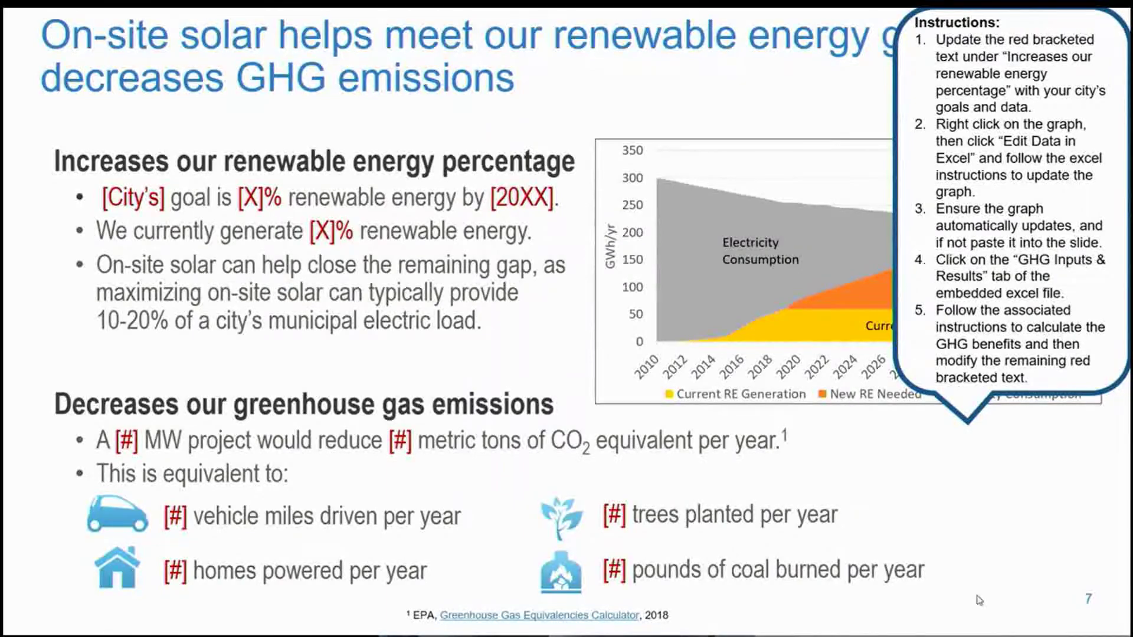
key("Escape")
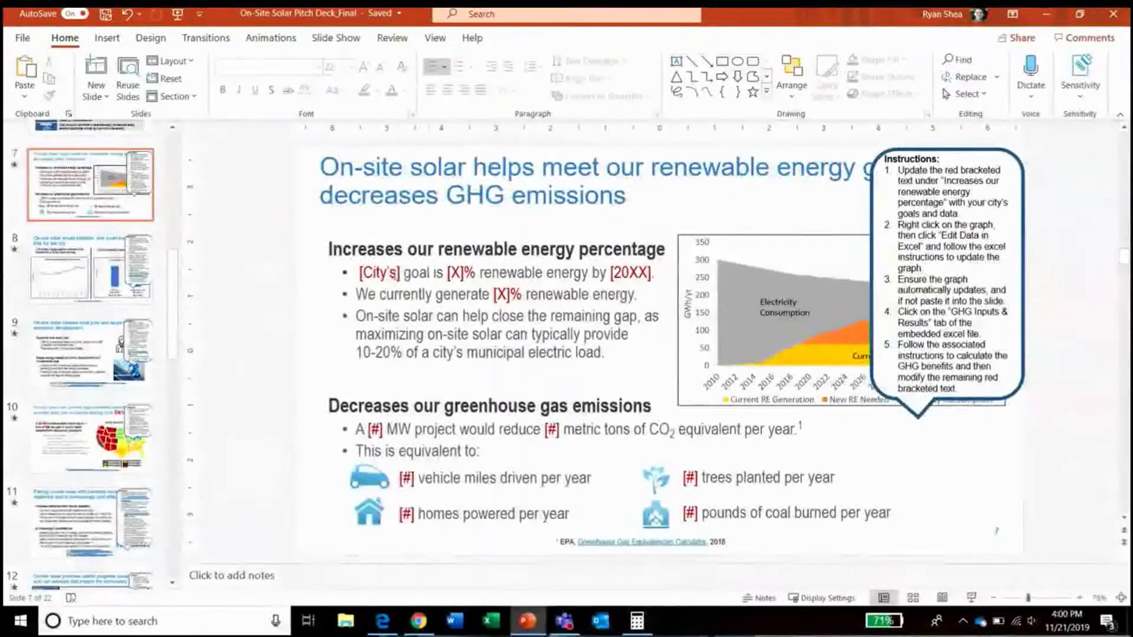
left_click(401, 273)
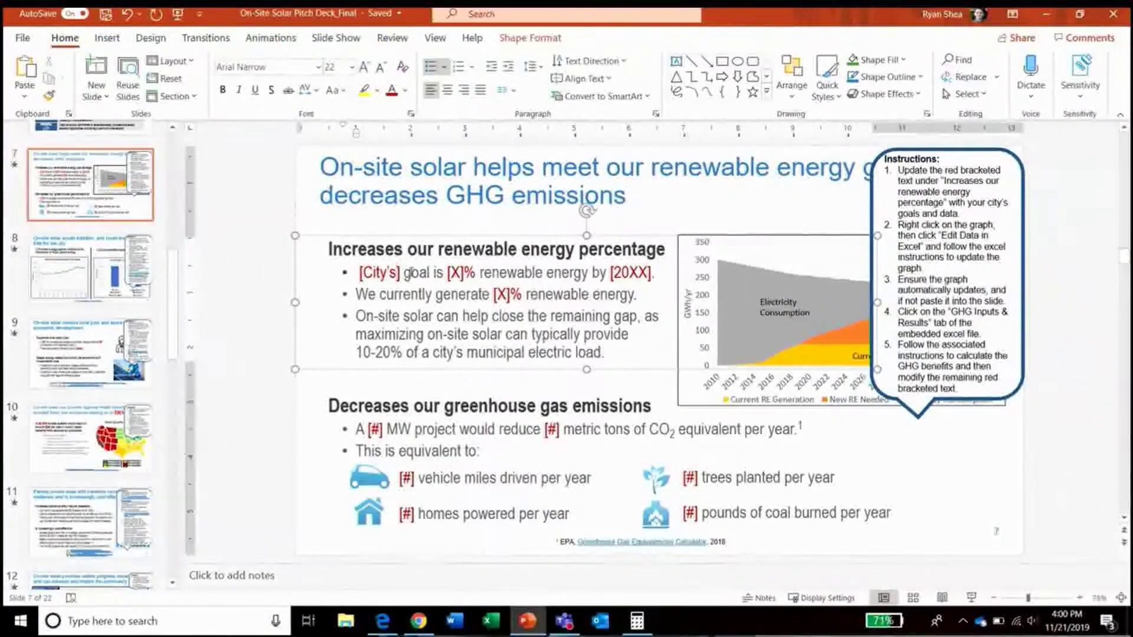
Replace the [City's] placeholder on slide 7 with Charlotte's
key("BackSpace")
key("BackSpace")
key("BackSpace")
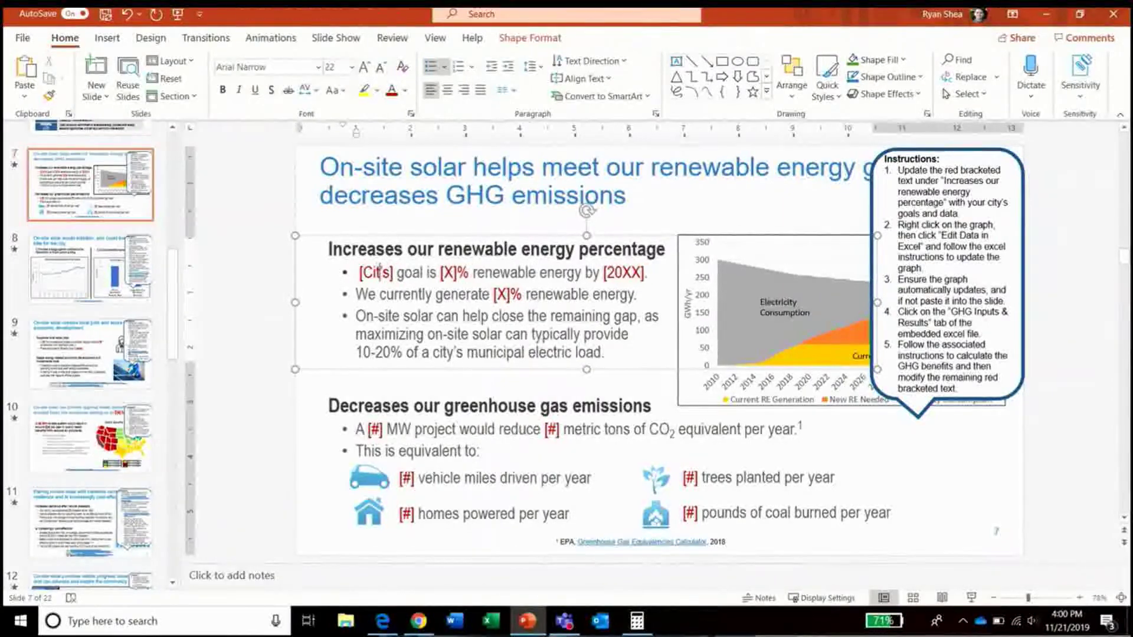
type("harlotte")
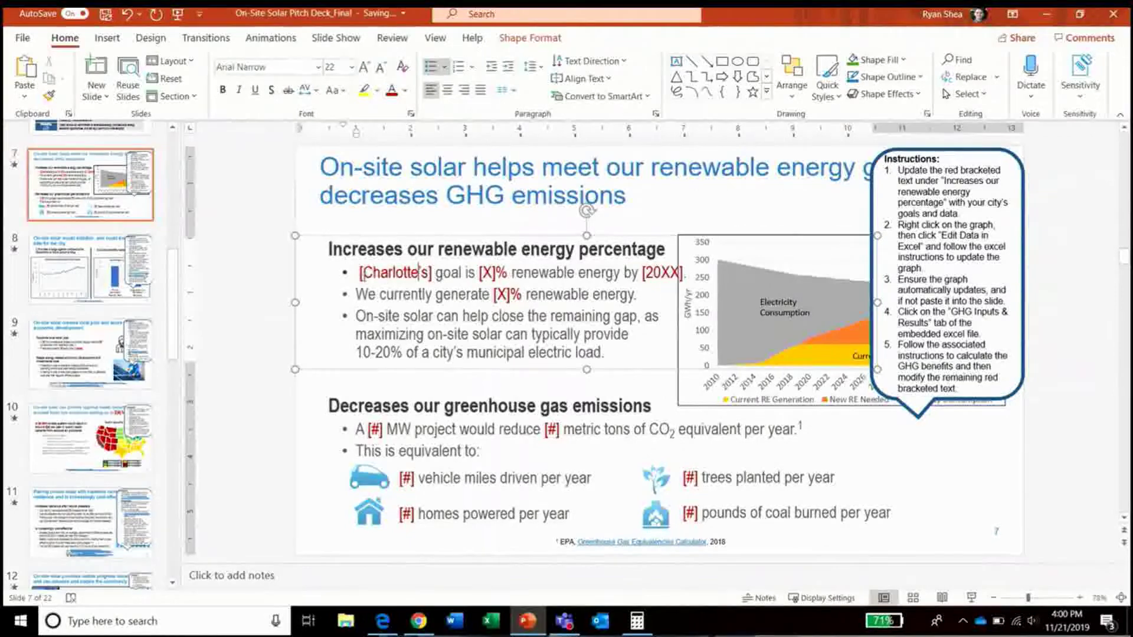
key("Delete")
key("Right")
key("Right")
key("Right")
key("Right")
key("Right")
key("Right")
key("Right")
key("Right")
key("Right")
key("Right")
key("Right")
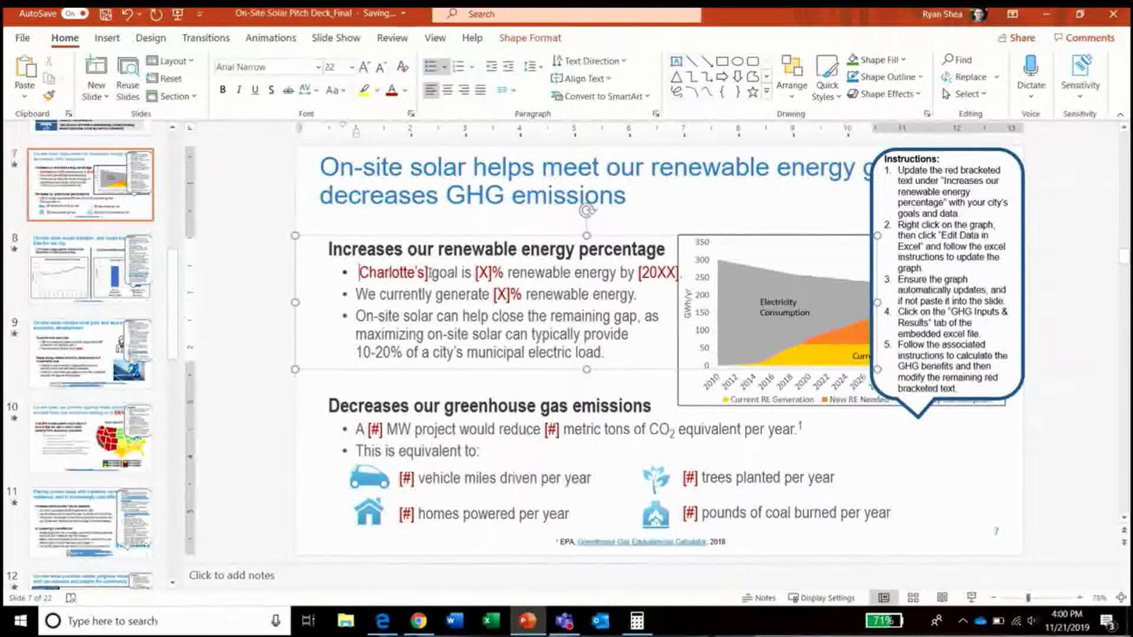
key("Delete")
Set the goal to 100% renewable energy by 2030
left_click(485, 272)
key("BackSpace")
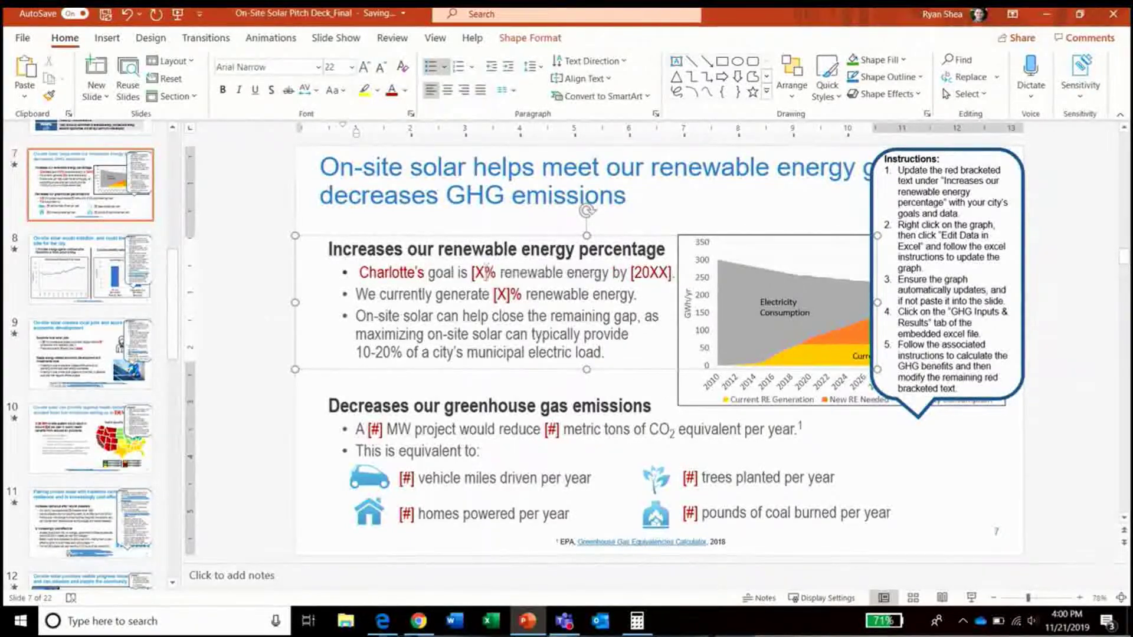
type("100")
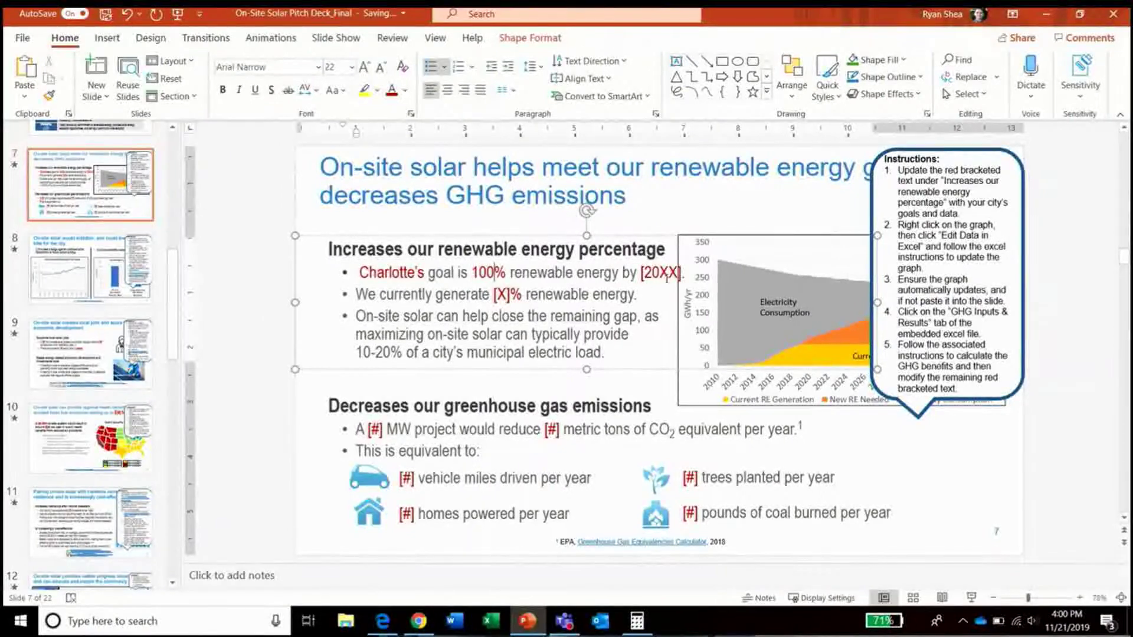
left_click(676, 274)
key("BackSpace")
key("BackSpace")
type("30")
key("Delete")
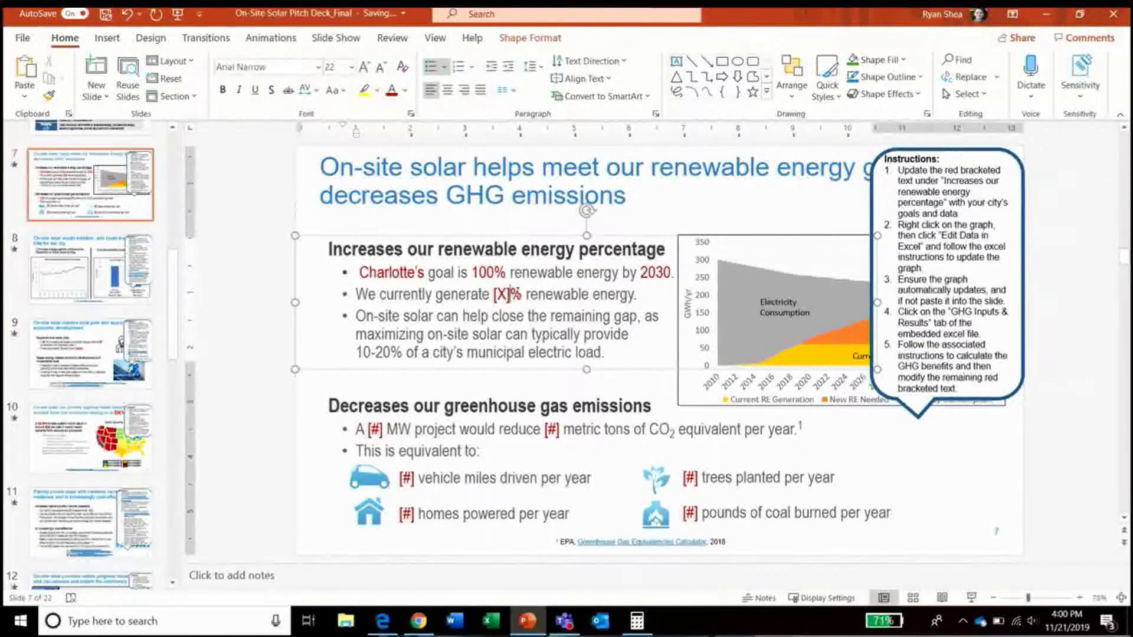
Enter 15% as the city's current renewable generation share
key("BackSpace")
key("BackSpace")
key("BackSpace")
type("15")
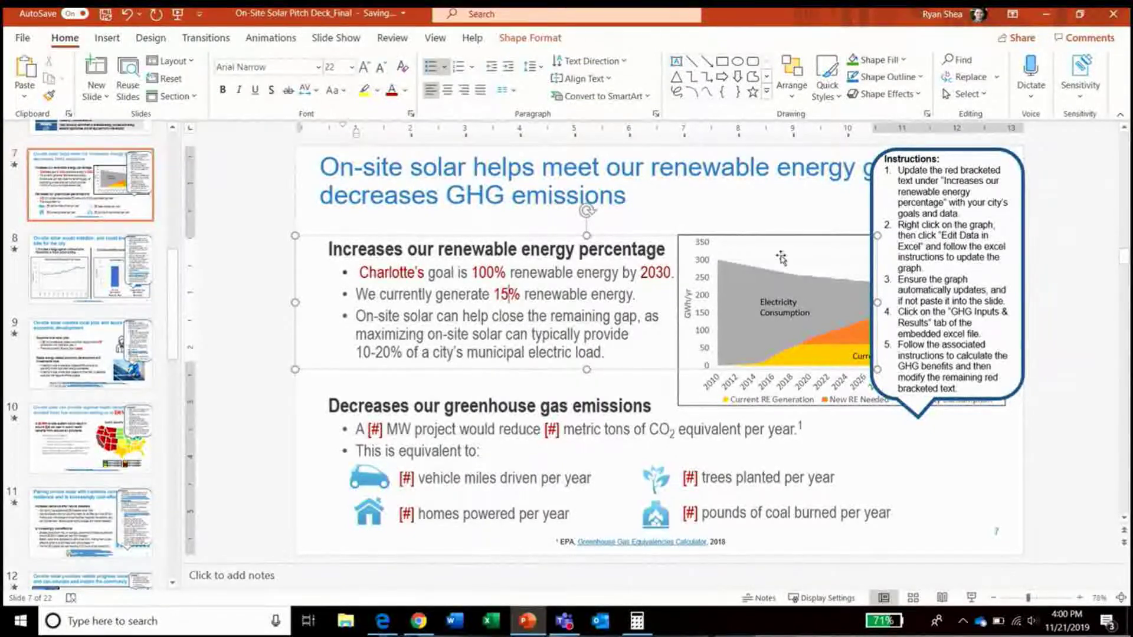
left_click(837, 256)
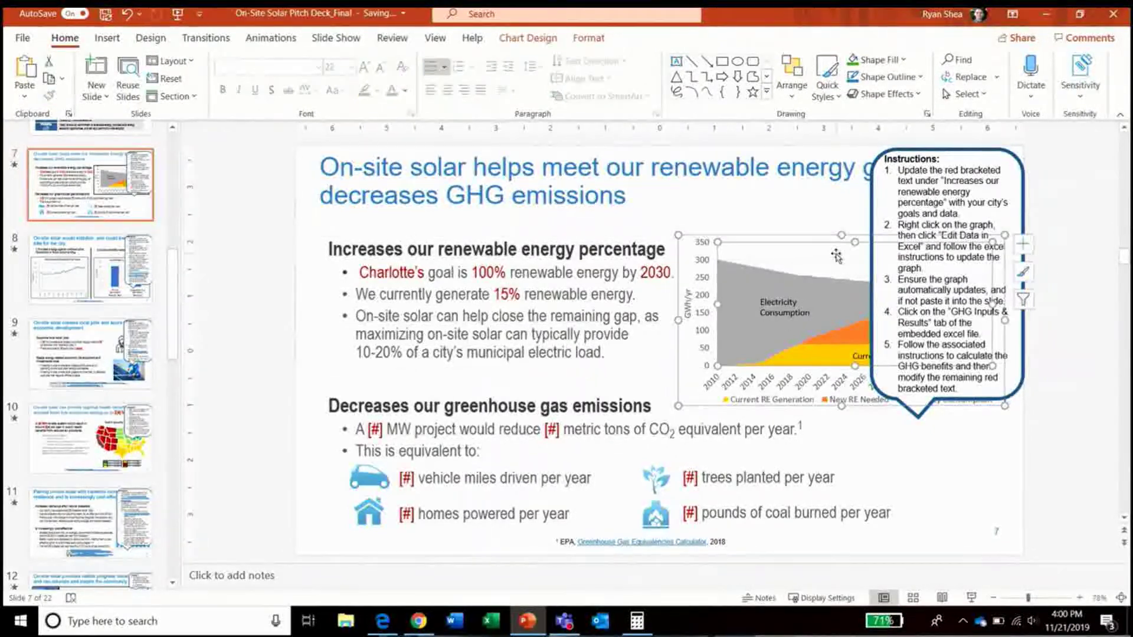
In the chart's Excel data, set the 2030–2040 goals to 100% and the 2025 goal to 75%
right_click(838, 256)
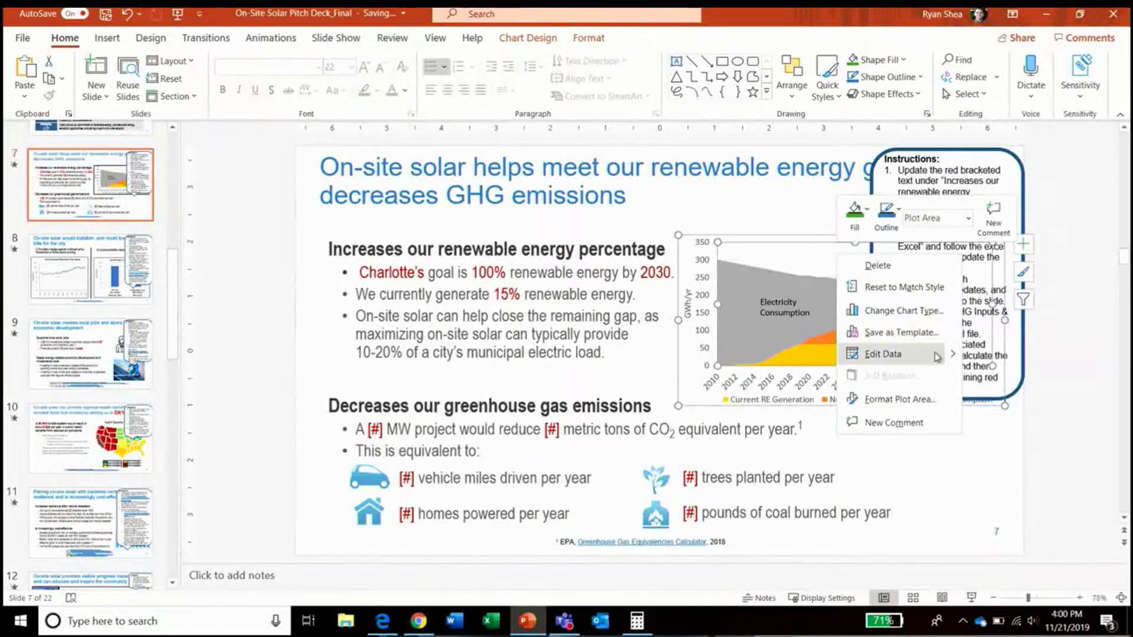
mouse_move(950, 355)
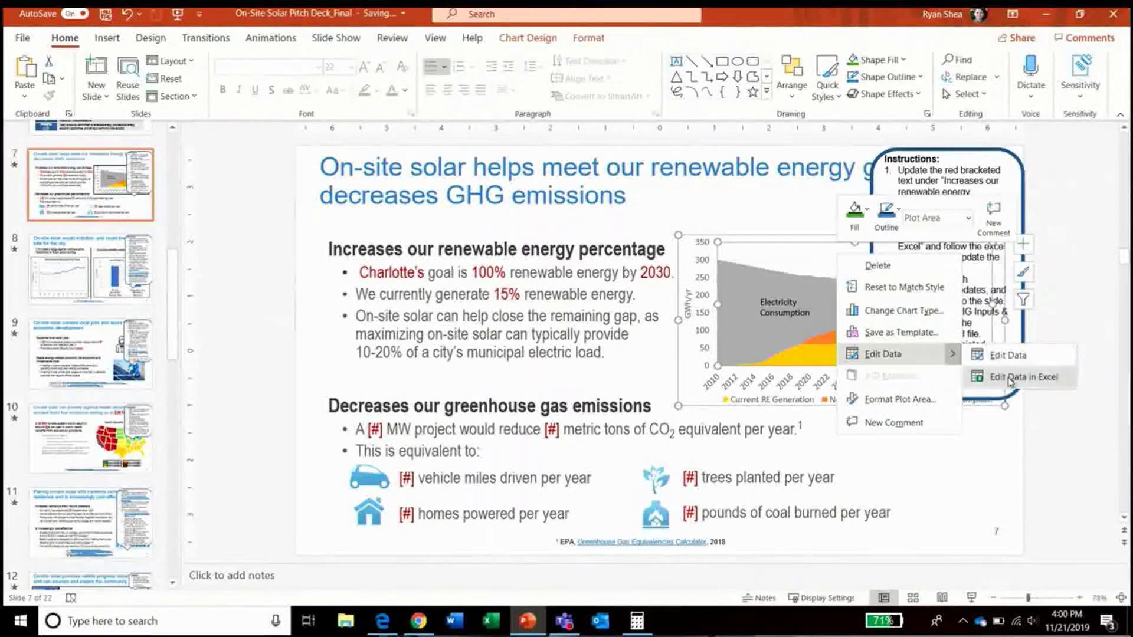
left_click(1010, 377)
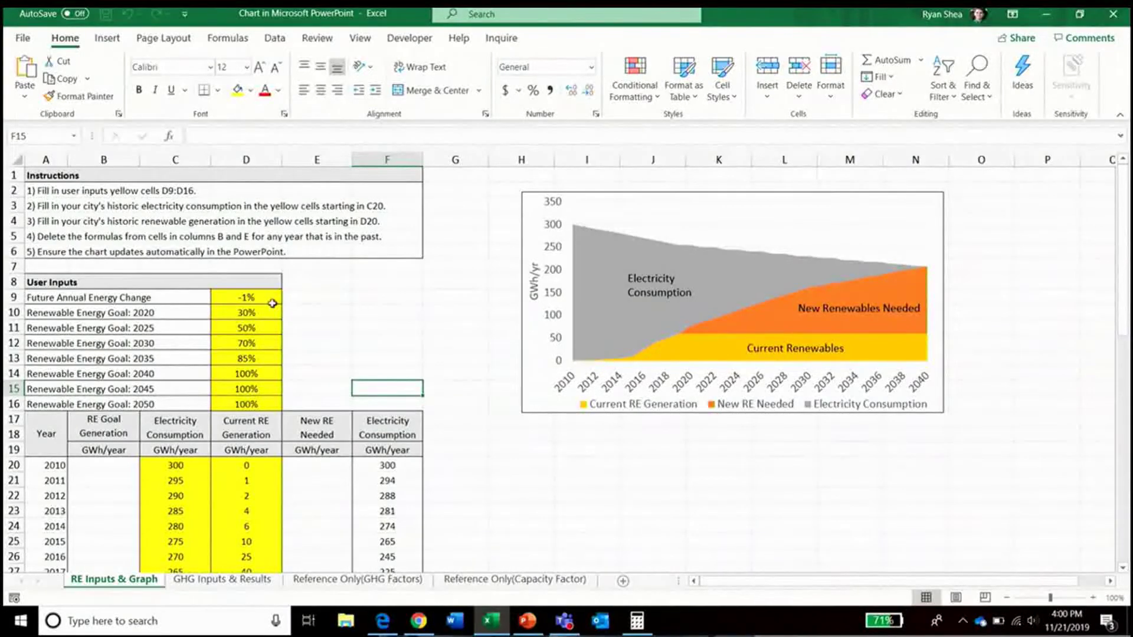
left_click(245, 299)
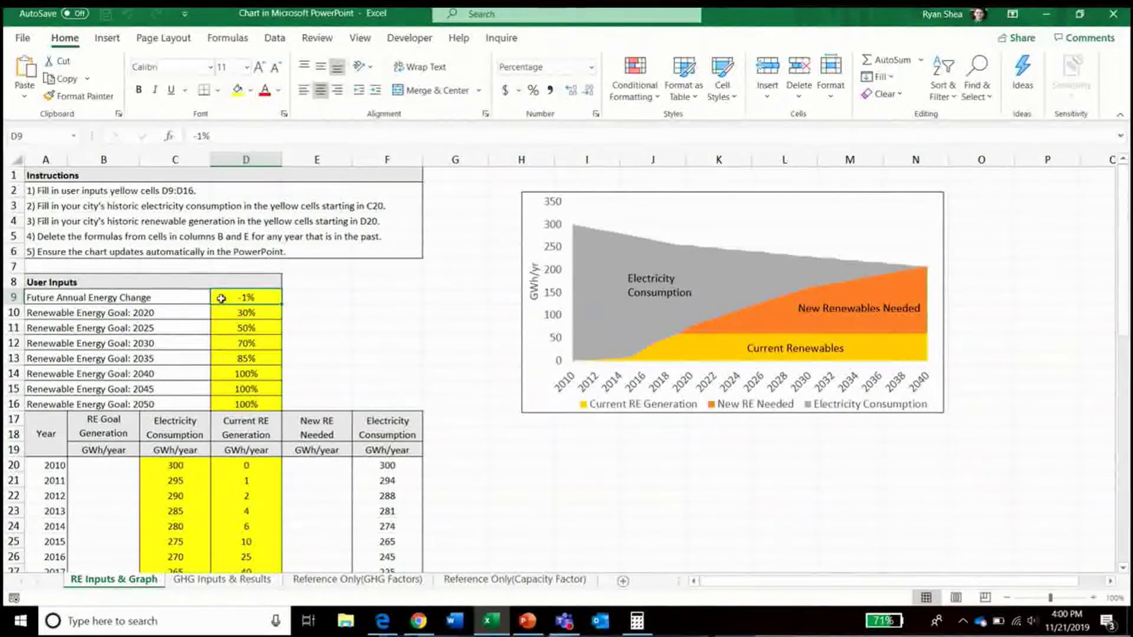
left_click_drag(261, 312, 258, 390)
left_click_drag(94, 404, 67, 397)
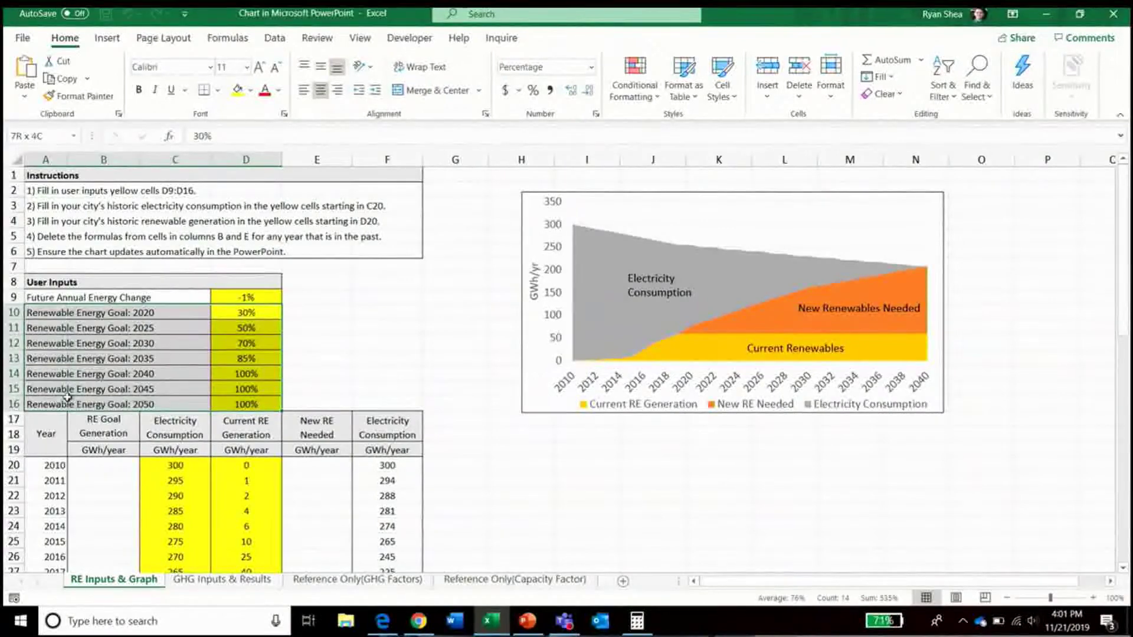
left_click(258, 371)
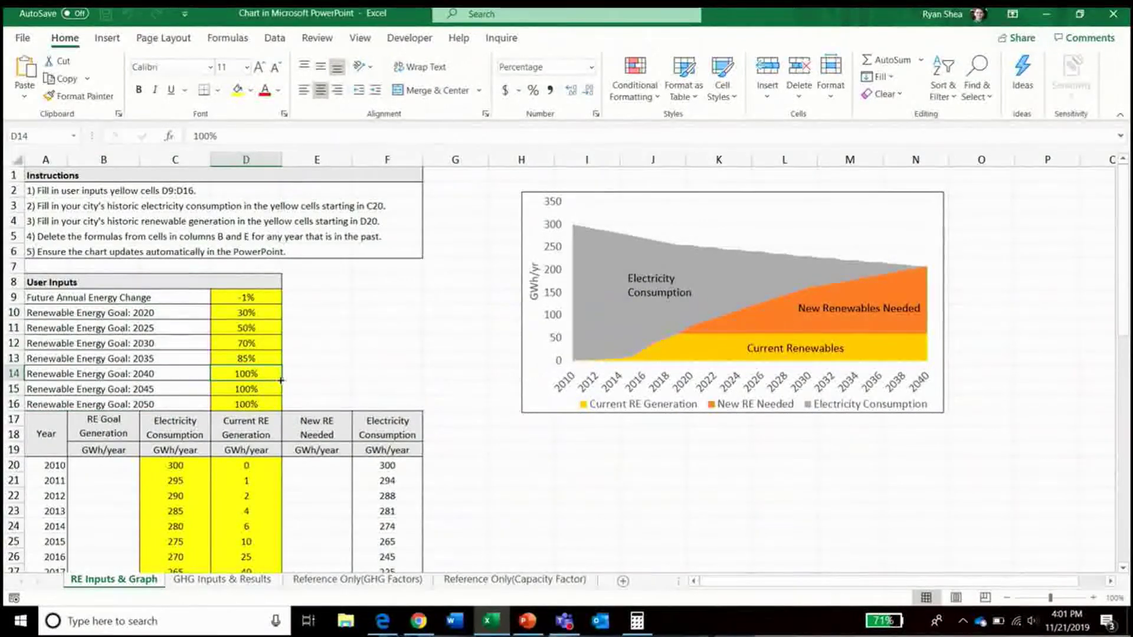
left_click_drag(282, 381, 270, 341)
left_click(258, 327)
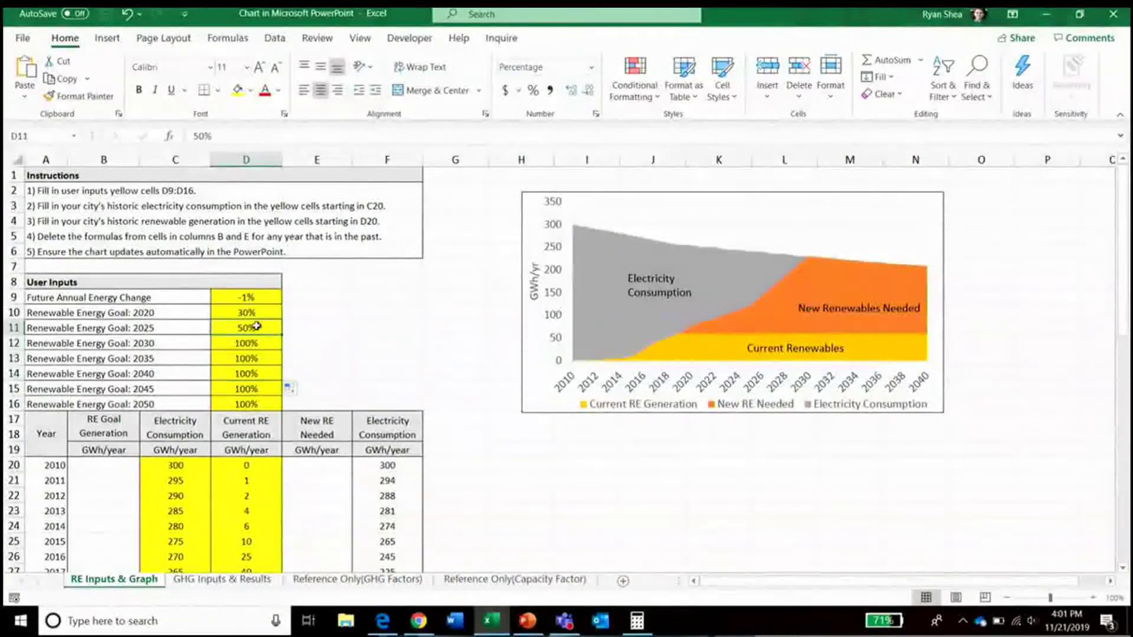
type("75")
key("Return")
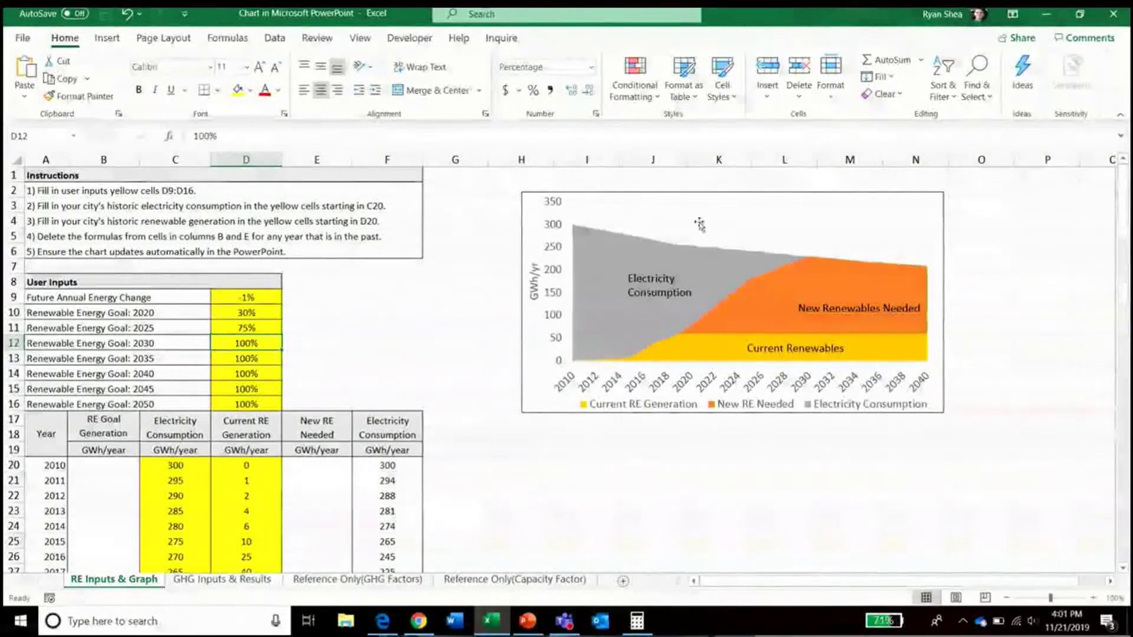
Shrink the chart's data range so it ends at 2030, row 40
left_click(725, 236)
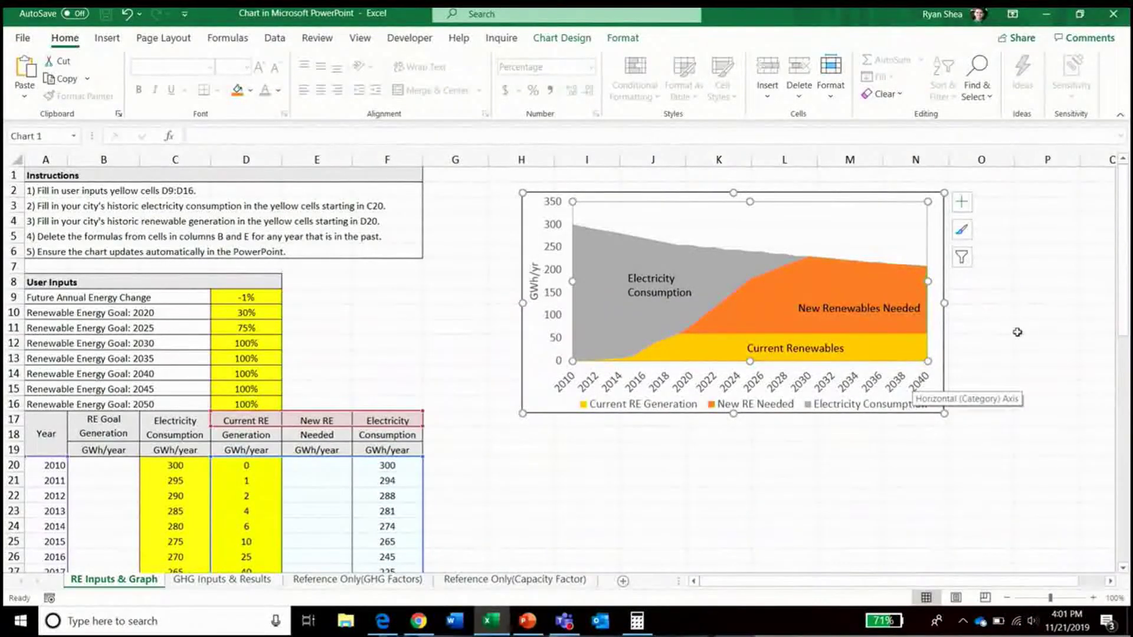
left_click_drag(1127, 295, 1124, 371)
scroll(599, 526, "down", 7)
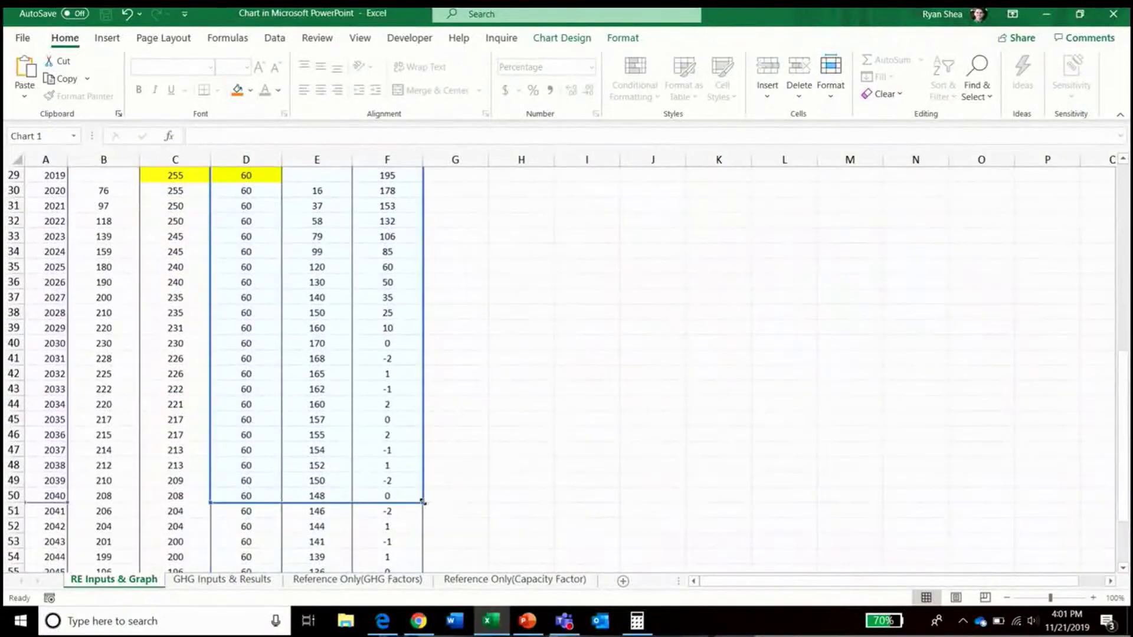
left_click_drag(422, 503, 413, 349)
left_click(1039, 399)
left_click_drag(1122, 404, 1121, 206)
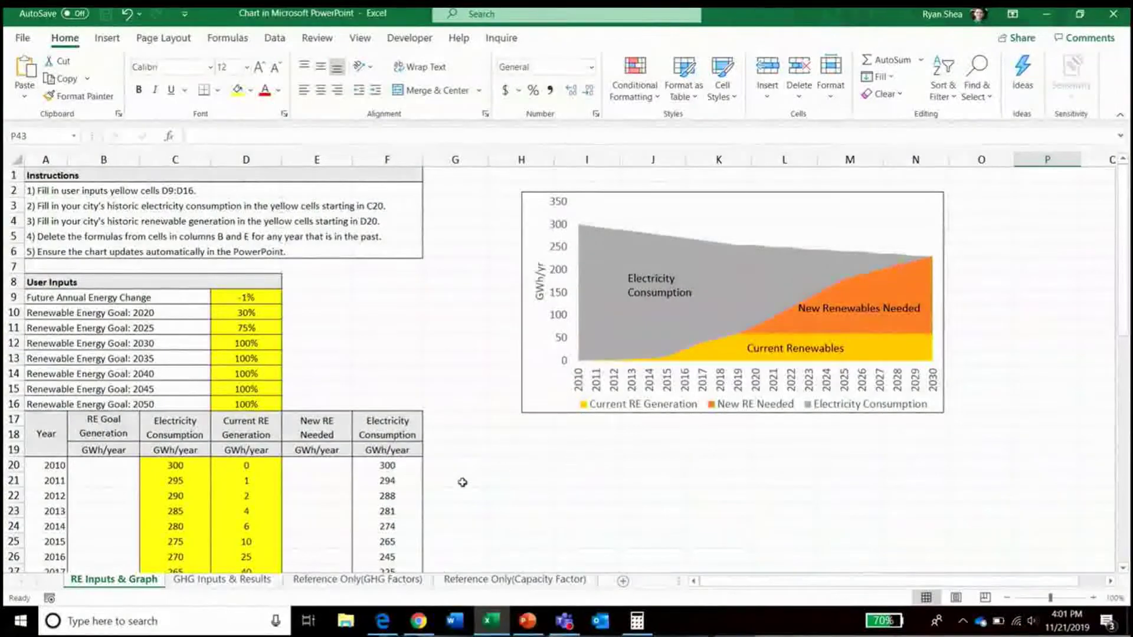
left_click(230, 581)
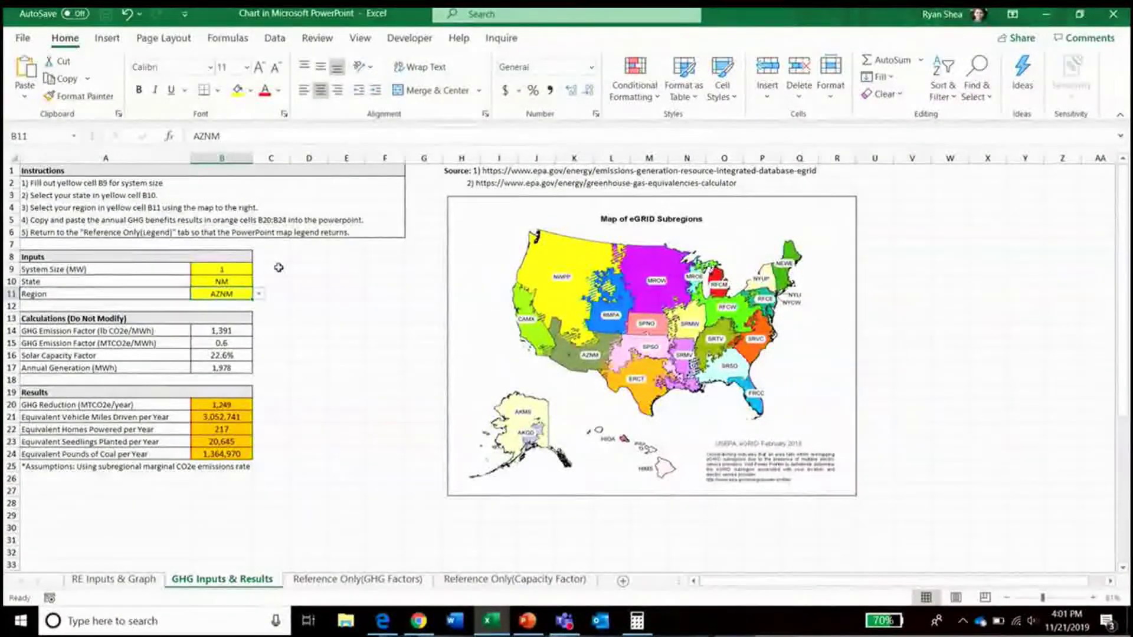
Set the GHG calculator's state to NC and eGRID region to SRVC
left_click(246, 279)
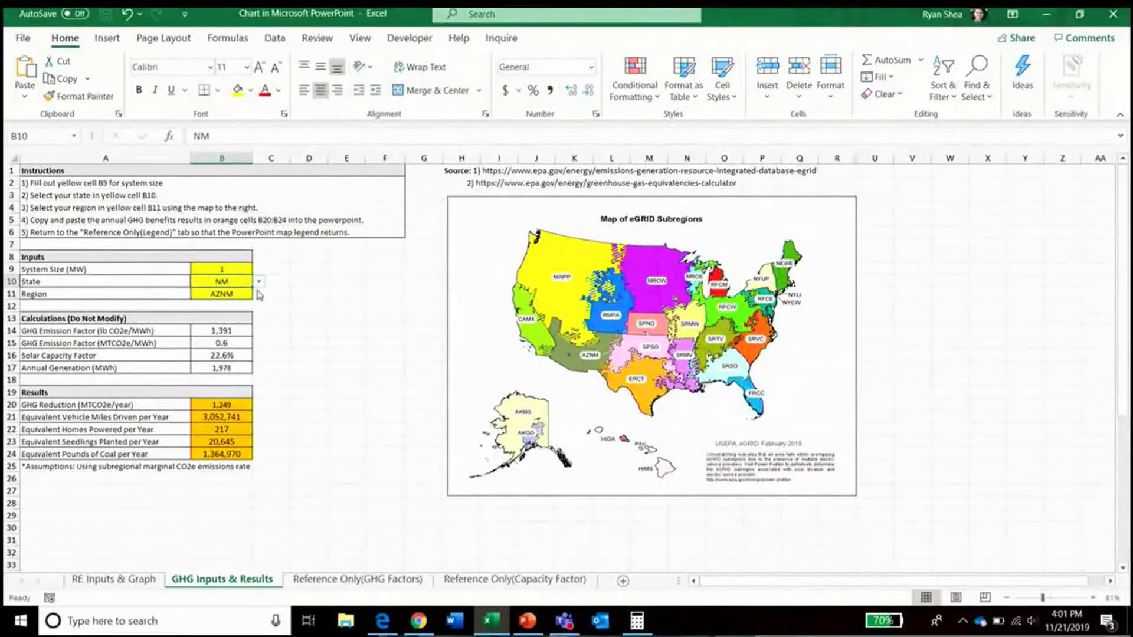
left_click(258, 282)
left_click(260, 293)
left_click(260, 293)
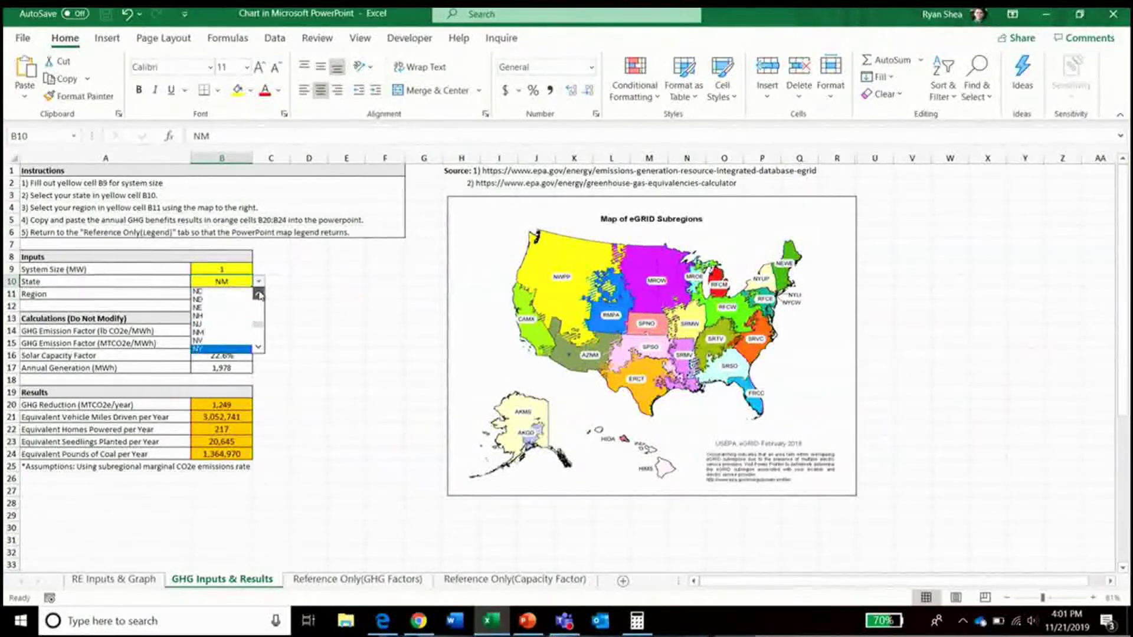
left_click(233, 294)
left_click(233, 294)
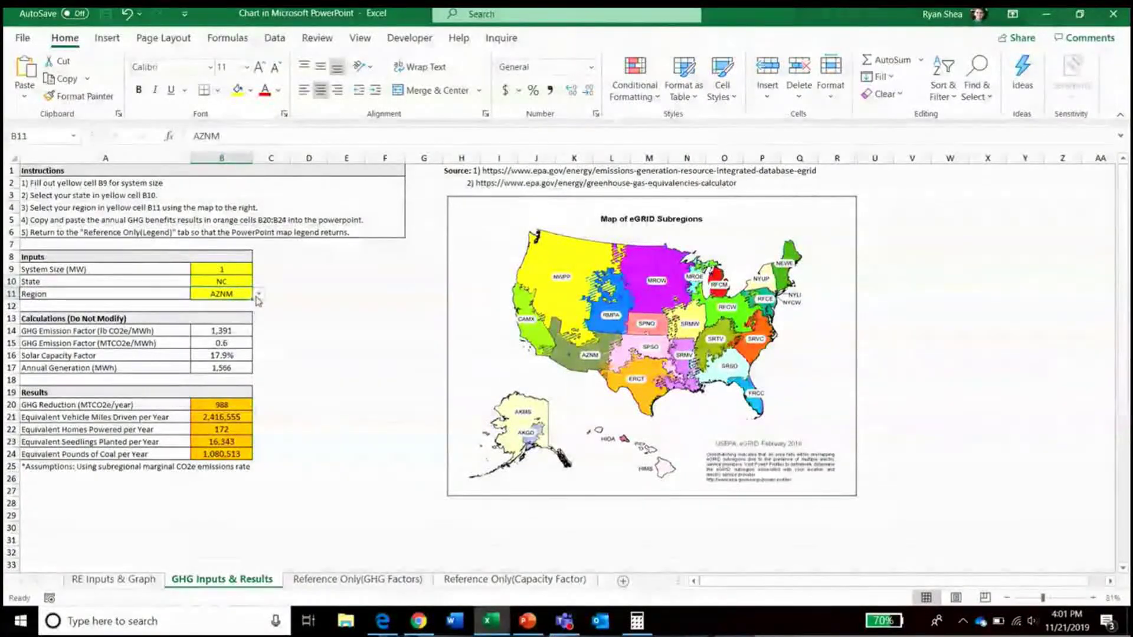
left_click(258, 293)
scroll(231, 342, "down", 6)
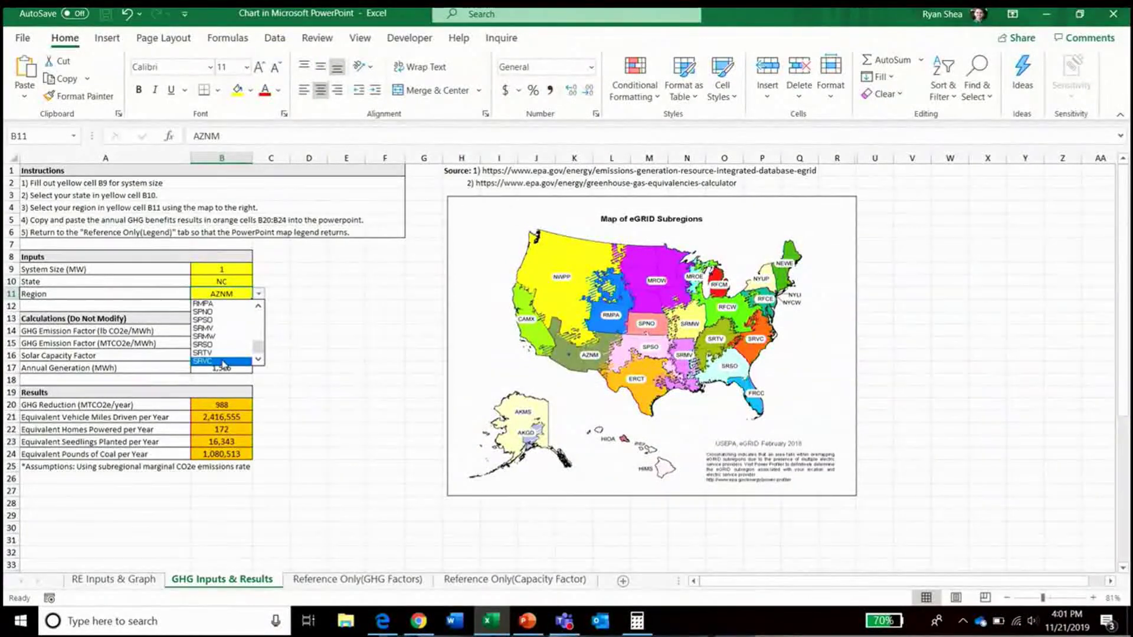
left_click(221, 361)
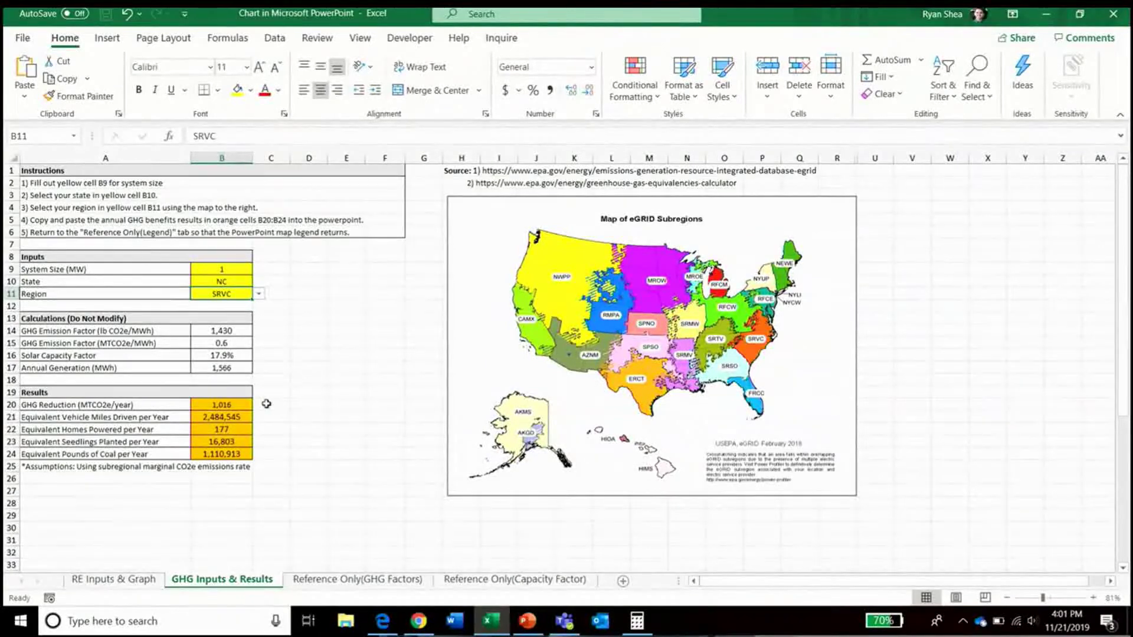
Select the five annual GHG results, then move the Excel window aside to reveal the slide
left_click_drag(269, 406, 219, 454)
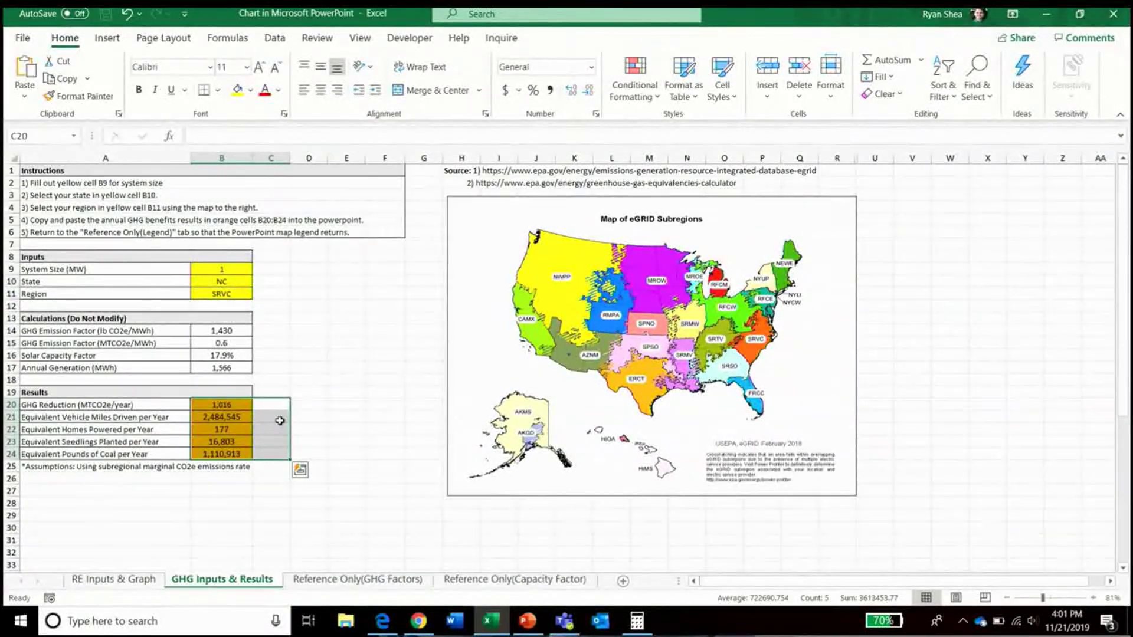
left_click(281, 421)
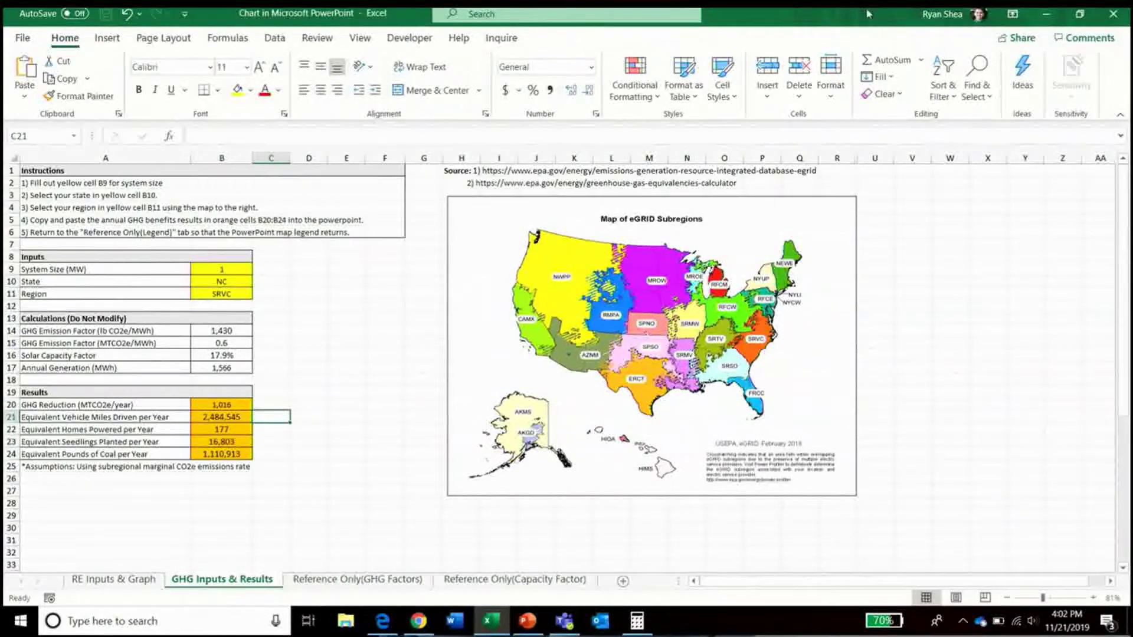
left_click_drag(868, 13, 3, 269)
Place Excel and PowerPoint side by side and enter 1 MW and 1,000 metric tons
left_click(667, 130)
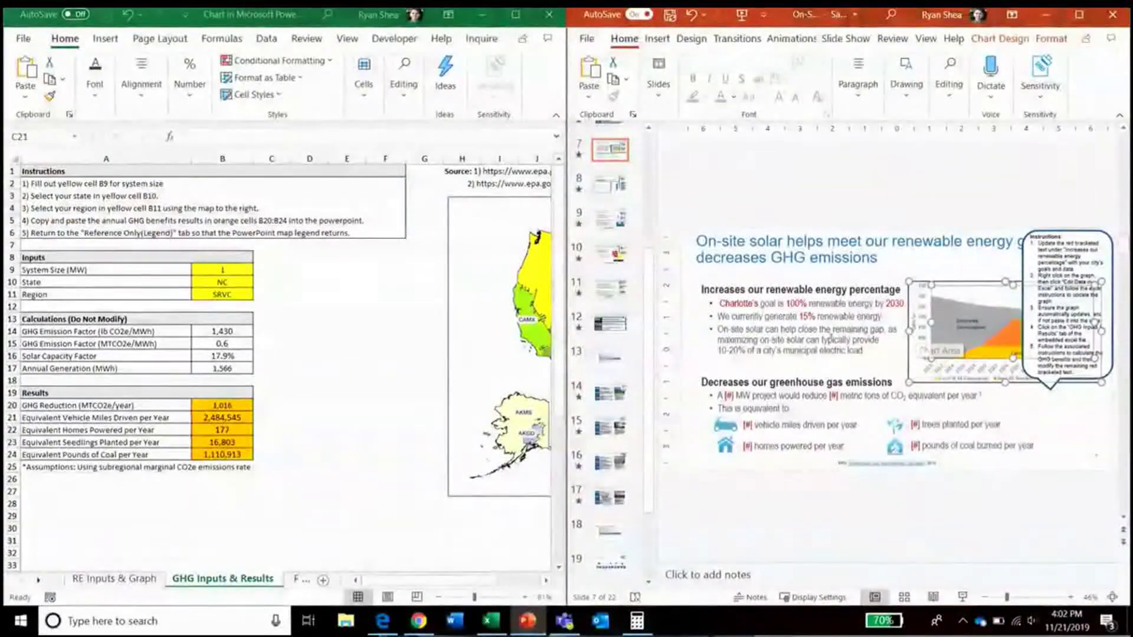
left_click(767, 387)
key("BackSpace")
key("BackSpace")
key("BackSpace")
type("1")
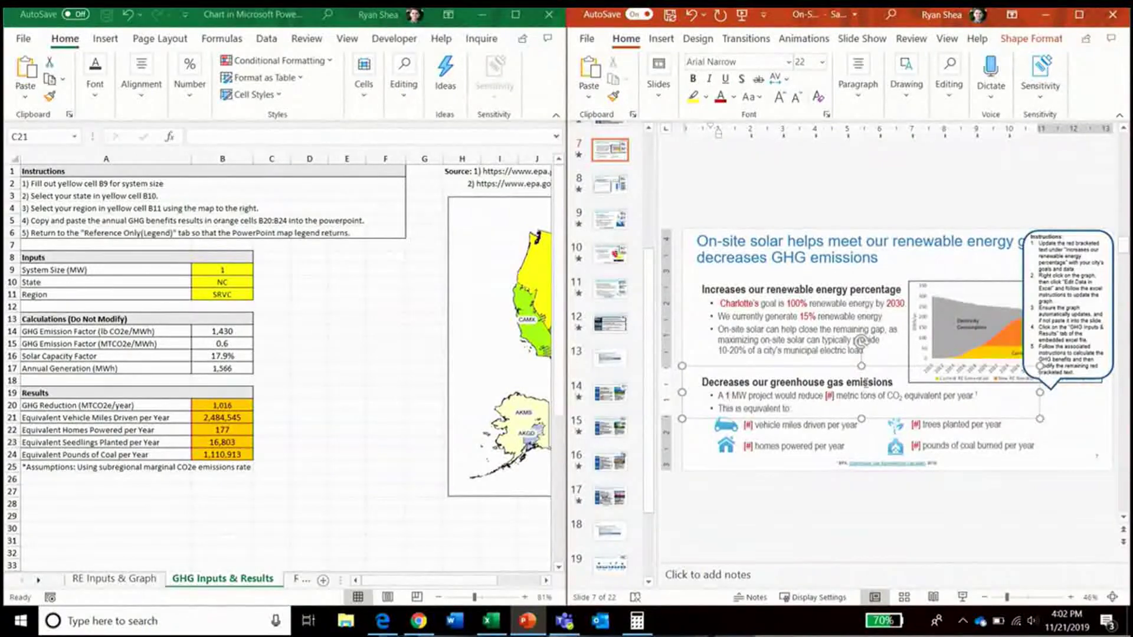
key("BackSpace")
key("BackSpace")
key("BackSpace")
type("1,000")
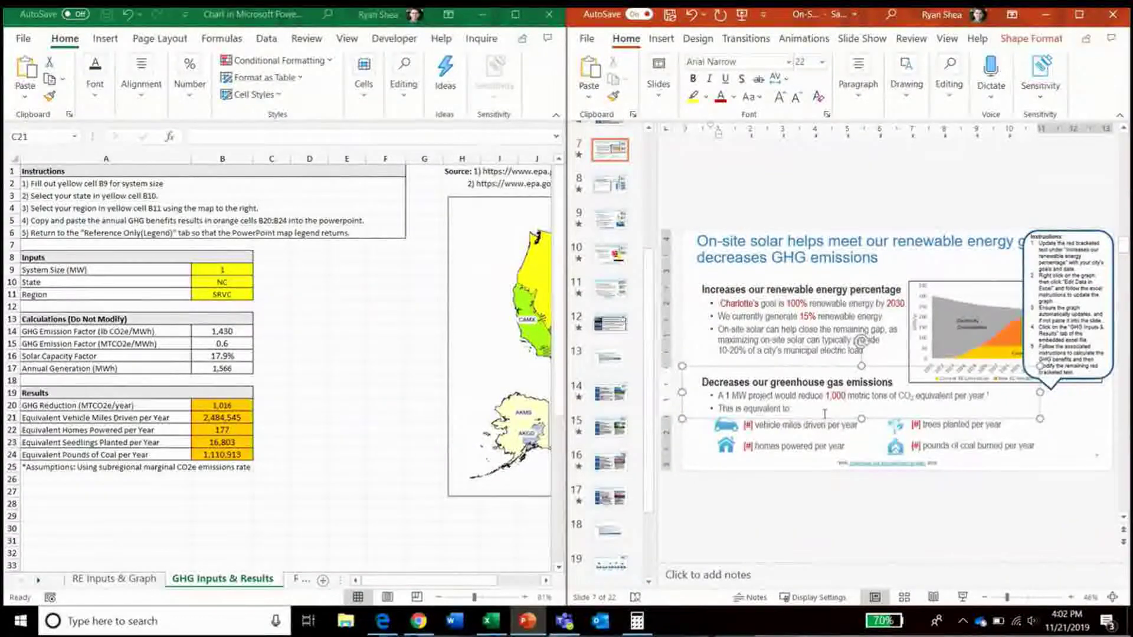
Fill in 2.5M vehicle miles, 177 homes and 16K trees planted
left_click(760, 425)
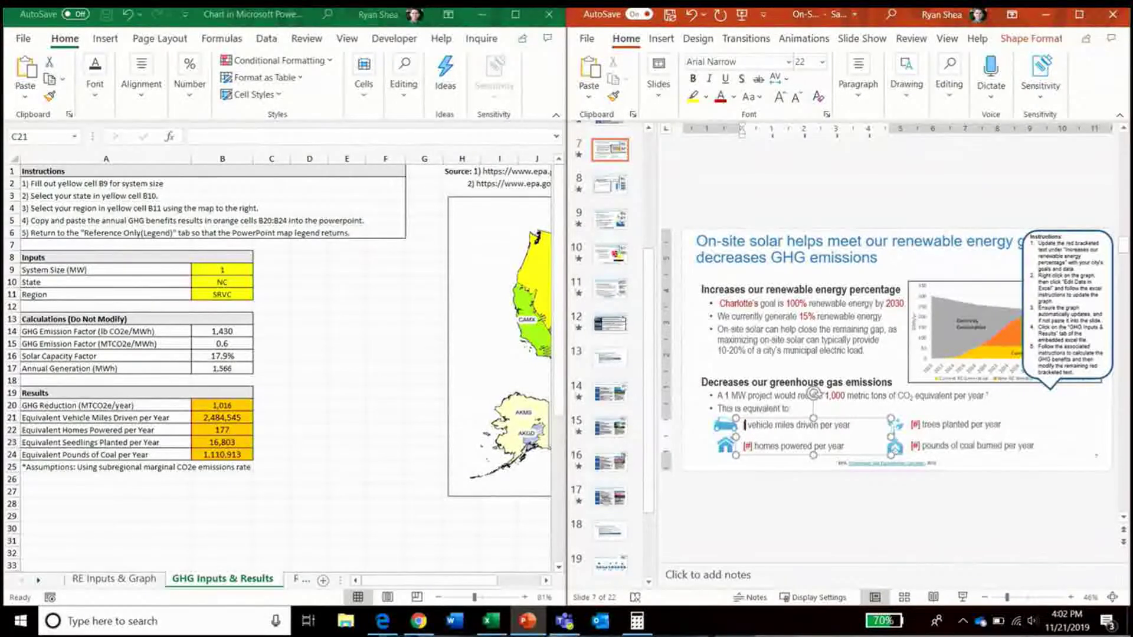
type("2 ")
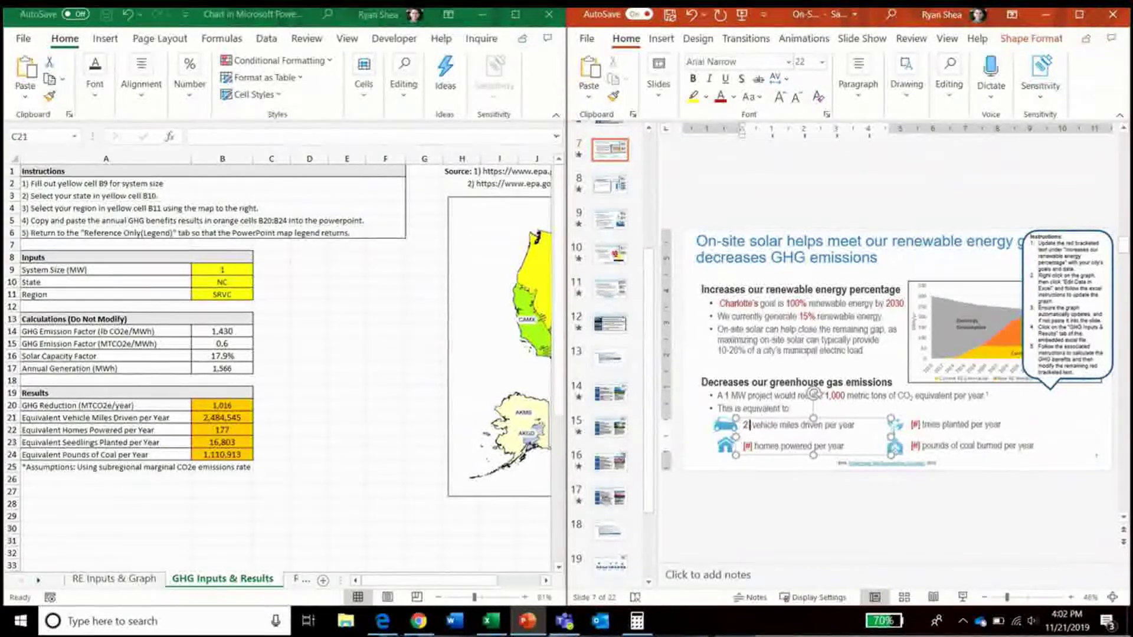
type(".5M")
left_click(751, 446)
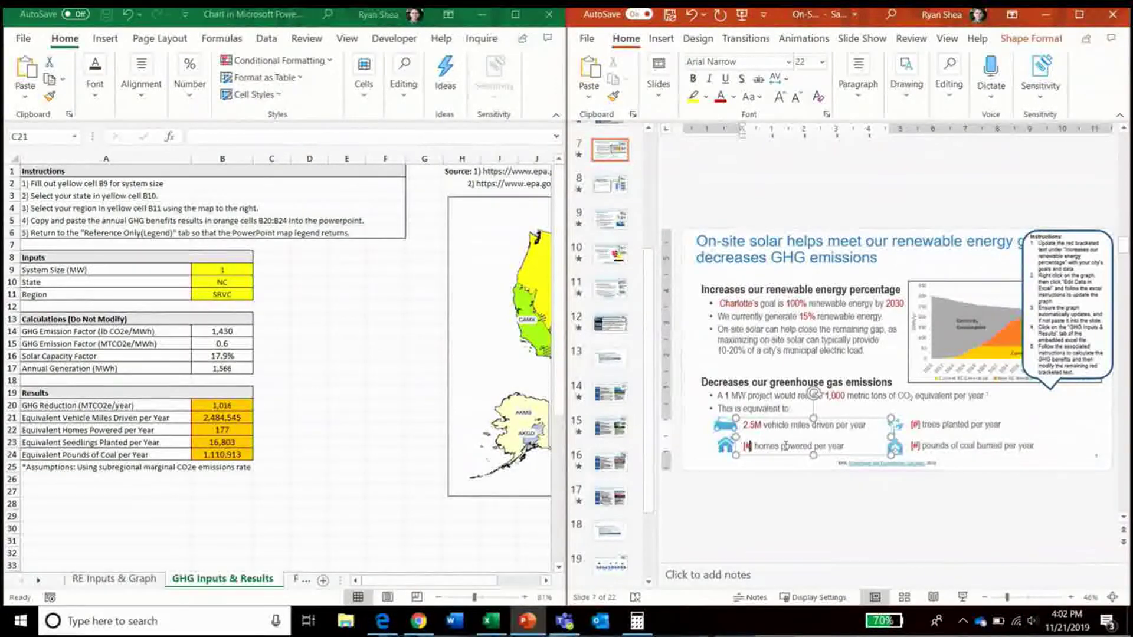
type("177")
left_click(953, 425)
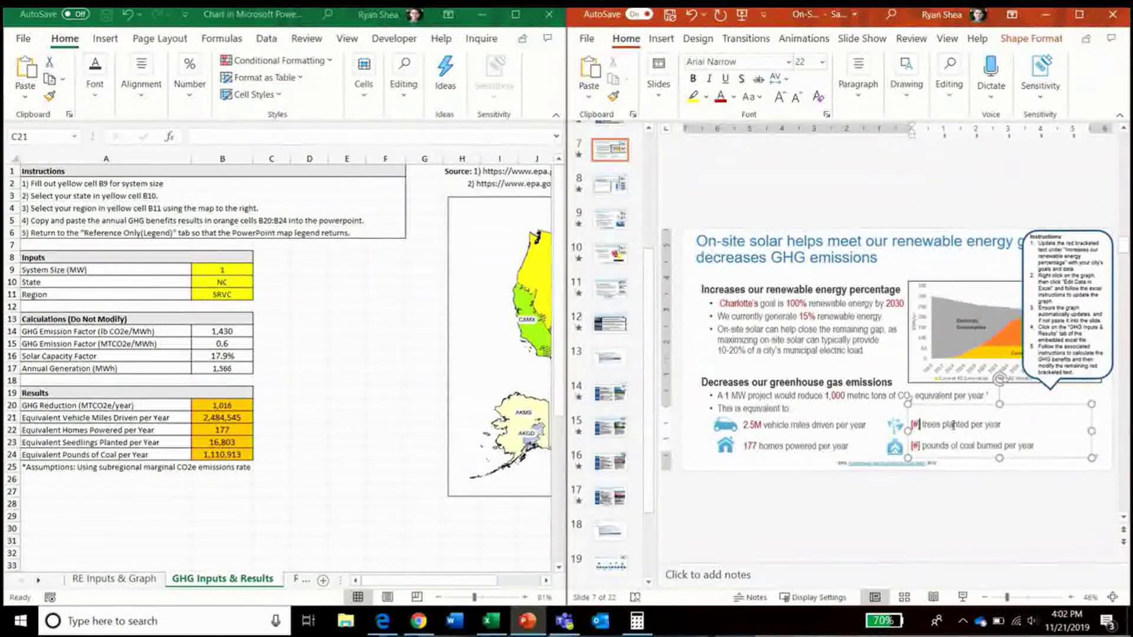
key("BackSpace")
type("16K")
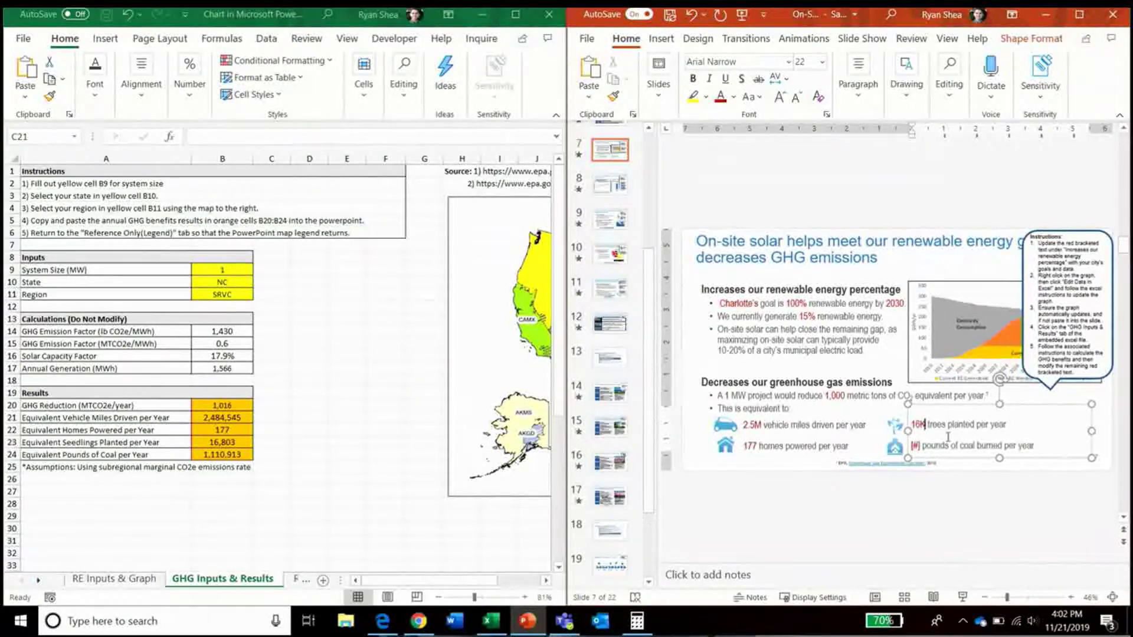
Enter 1.1M pounds of coal burned and maximize the PowerPoint window
left_click(918, 447)
key("Delete")
key("Delete")
key("BackSpace")
type("1")
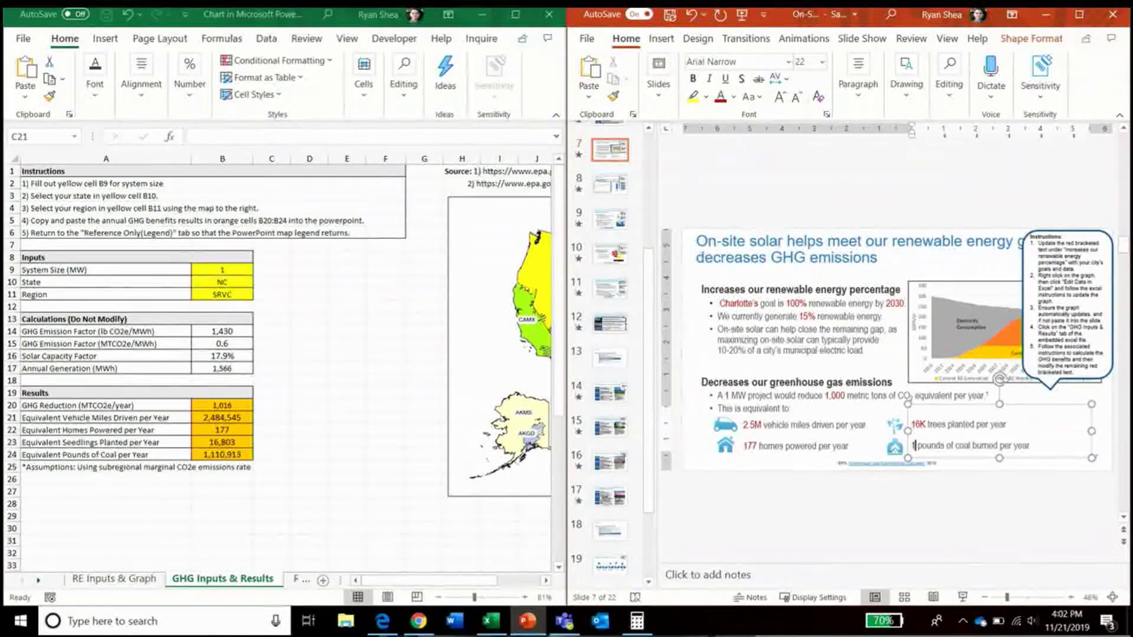
type(".1M")
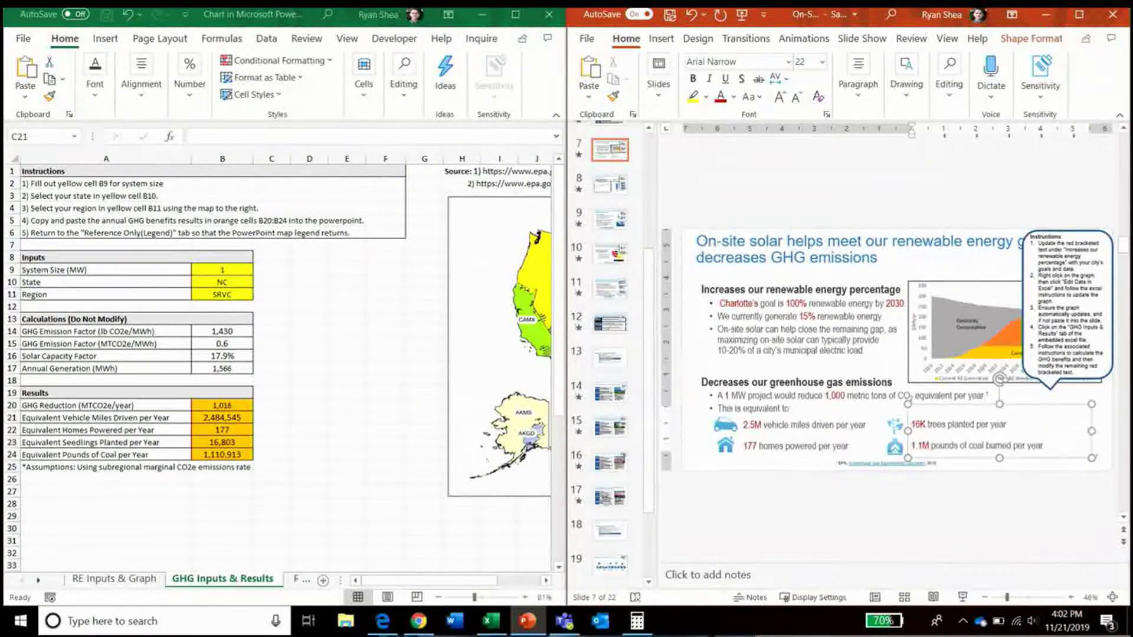
left_click(1084, 19)
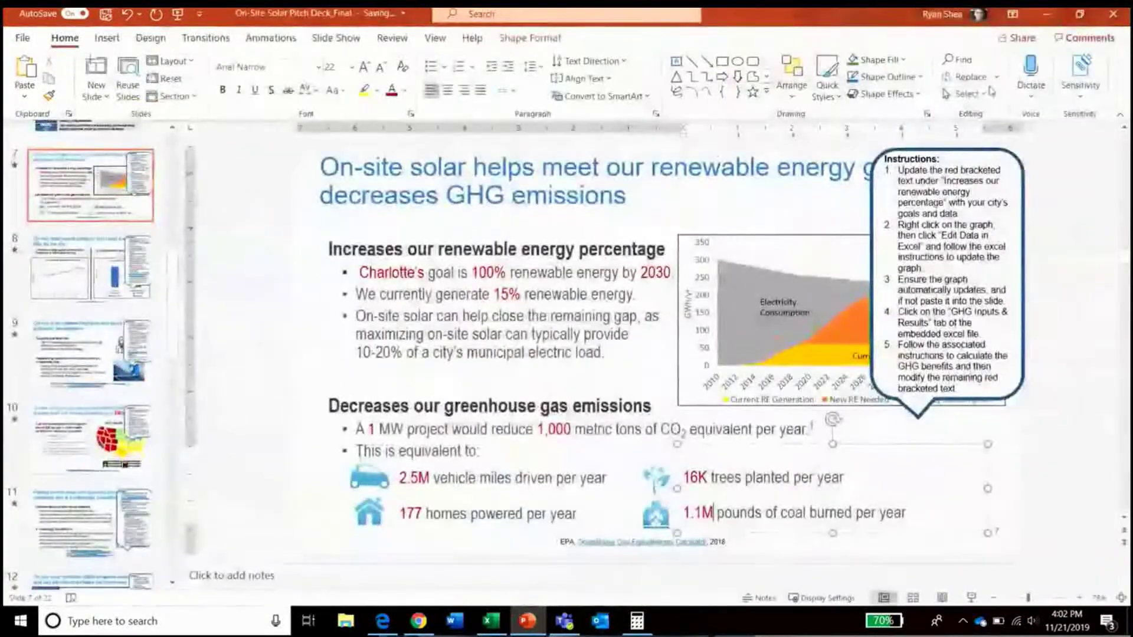
Preview slide 8 as a slide show, revealing its price-hedge and solar cost charts
left_click(122, 281)
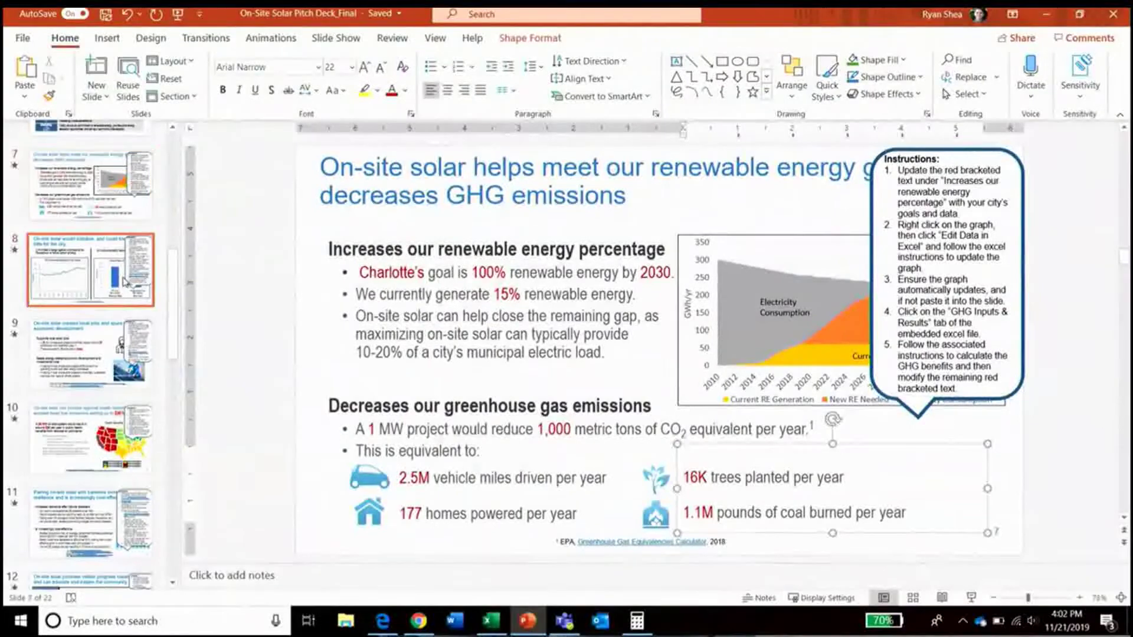
left_click(971, 597)
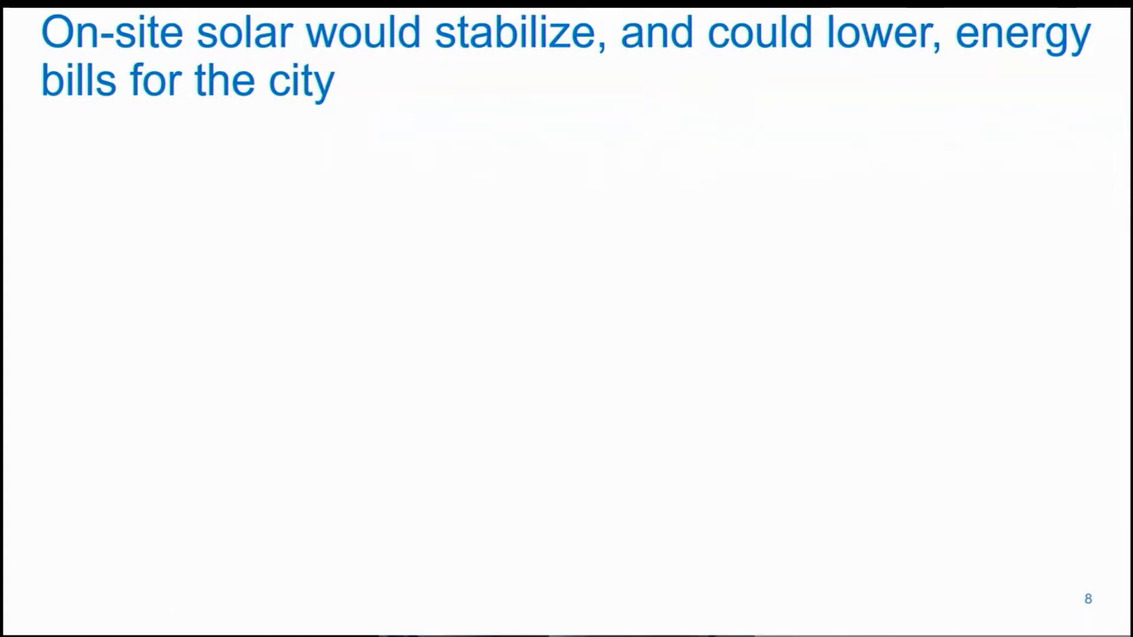
key("Right")
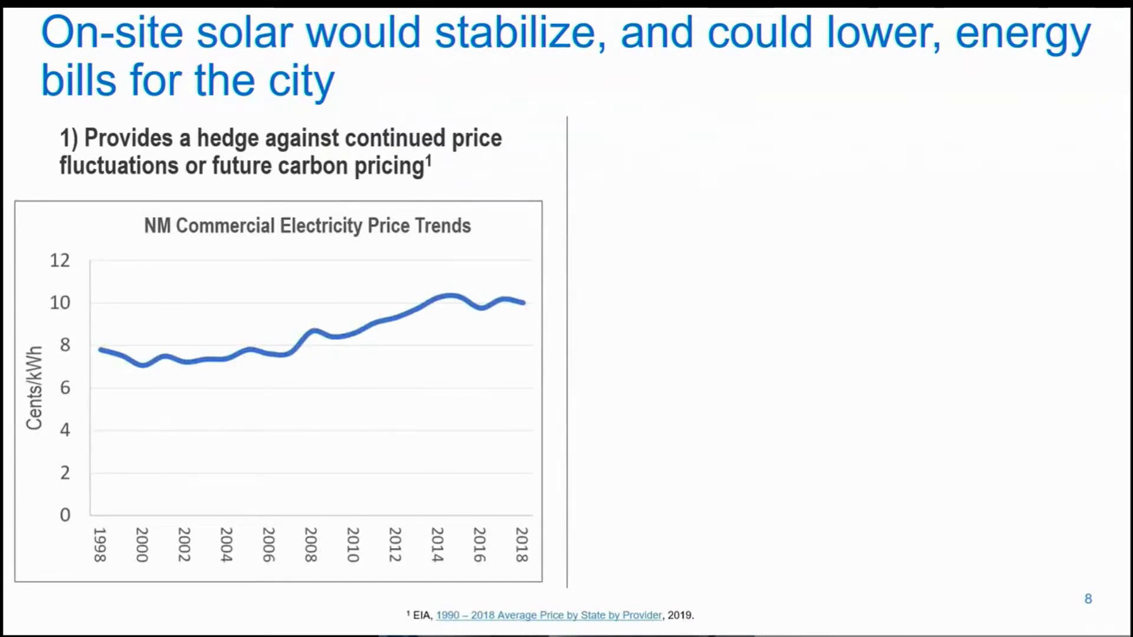
key("Right")
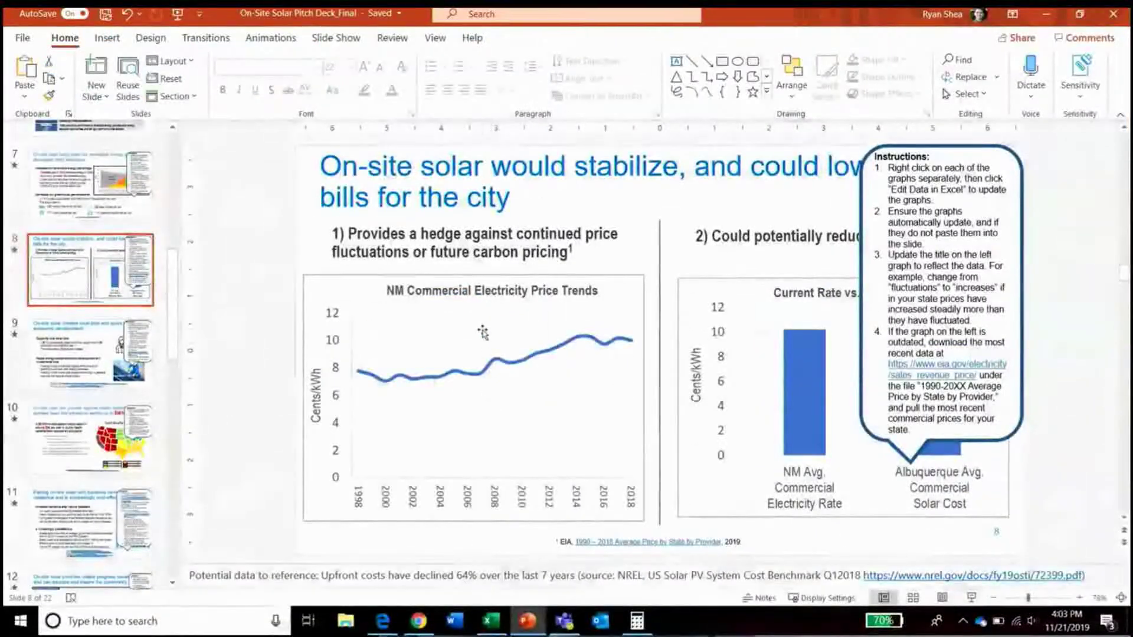
right_click(452, 331)
Change the price-trend chart's state in cell C5 from NM to NC and close Excel
mouse_move(568, 432)
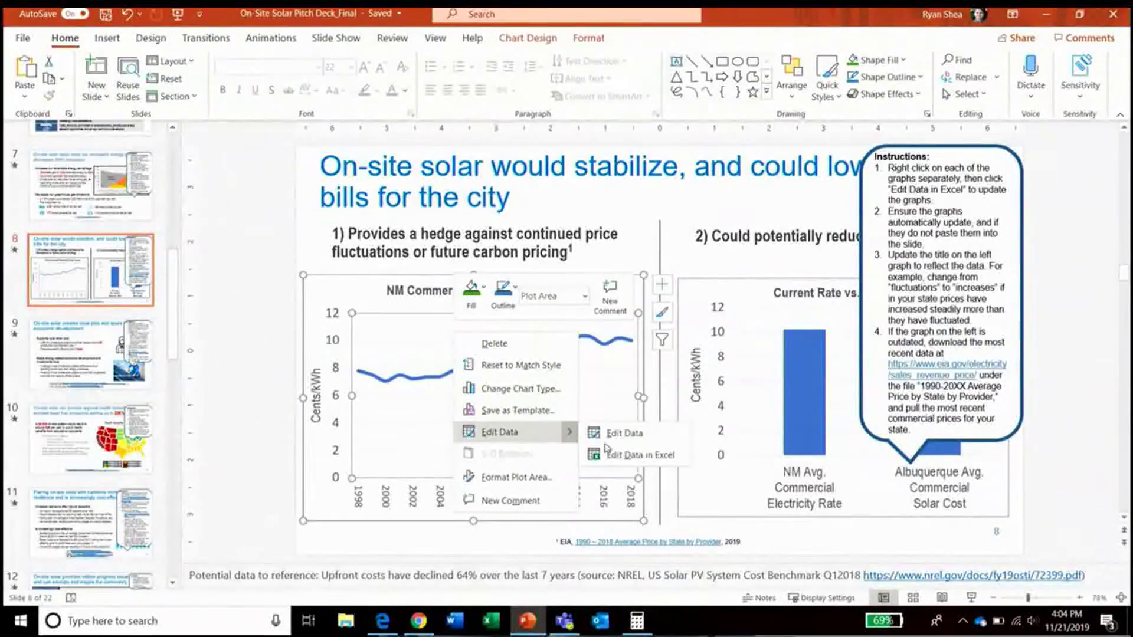
left_click(615, 454)
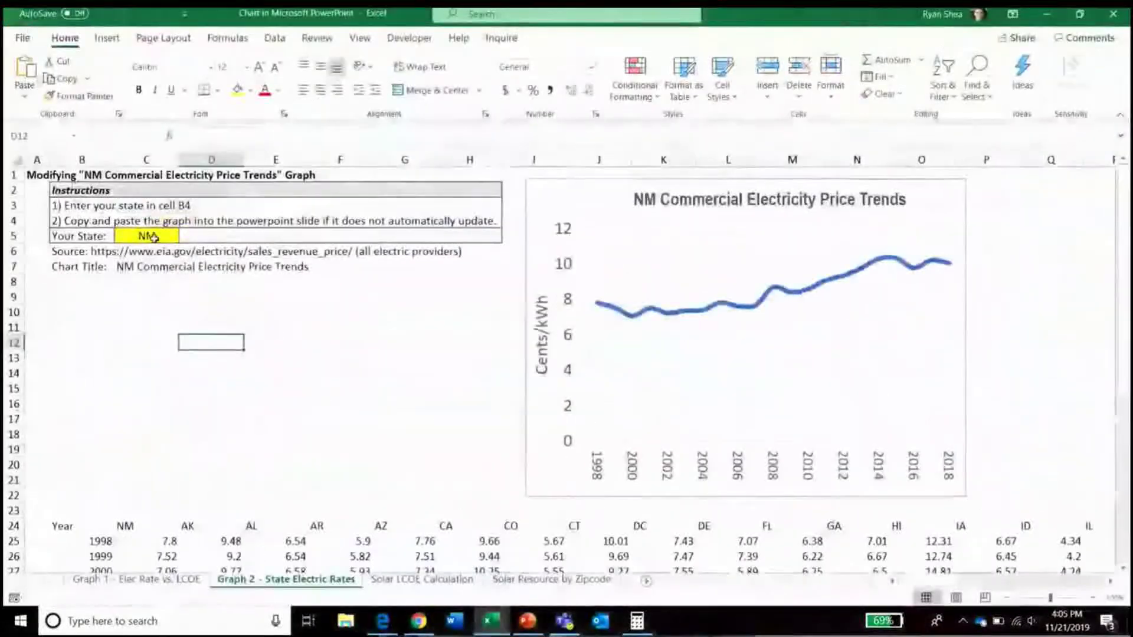
left_click(163, 236)
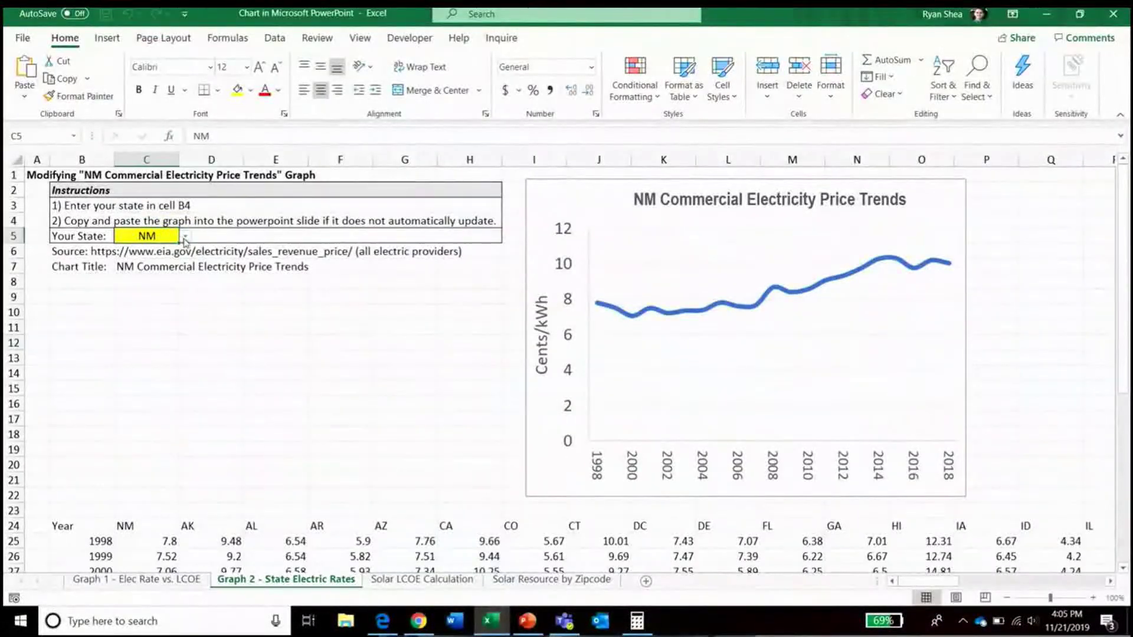
left_click(185, 236)
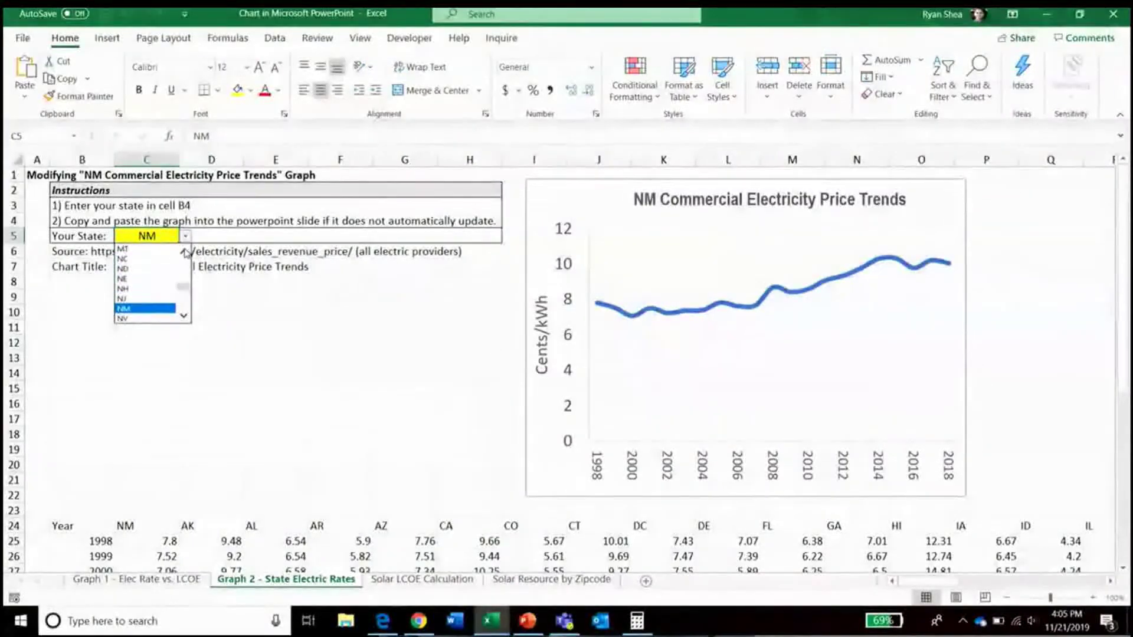
left_click(154, 260)
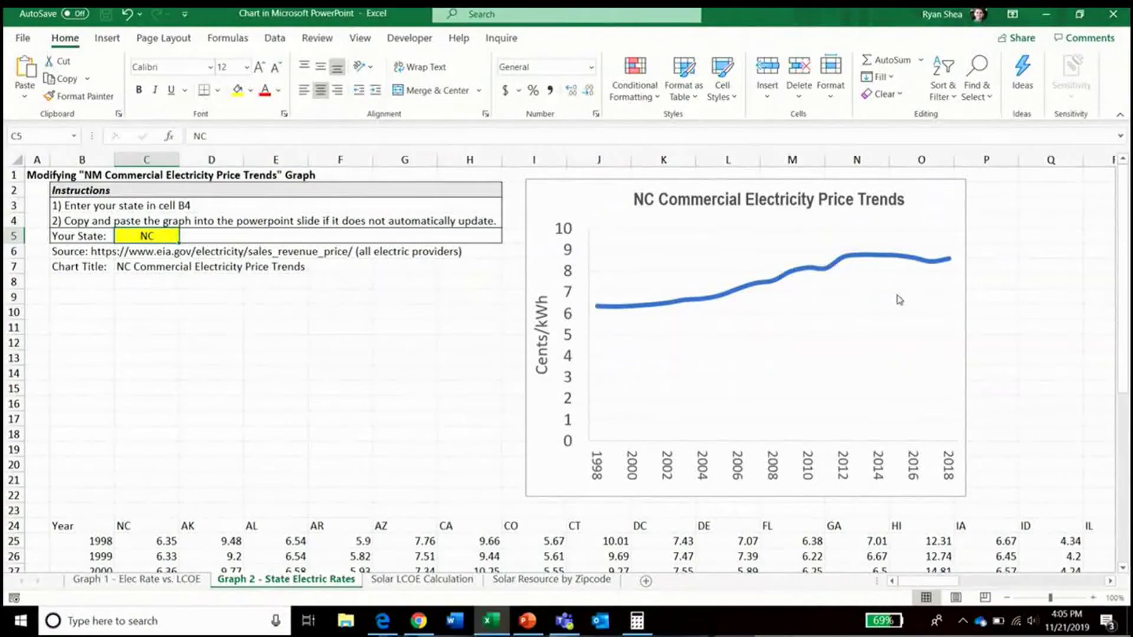
left_click(1110, 15)
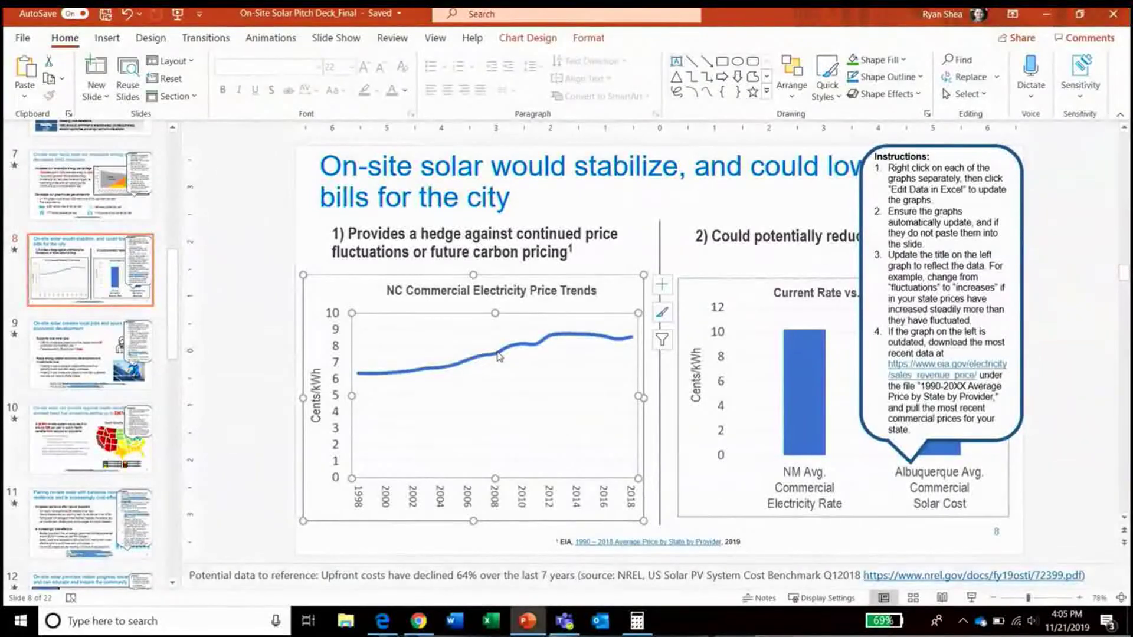
mouse_move(498, 356)
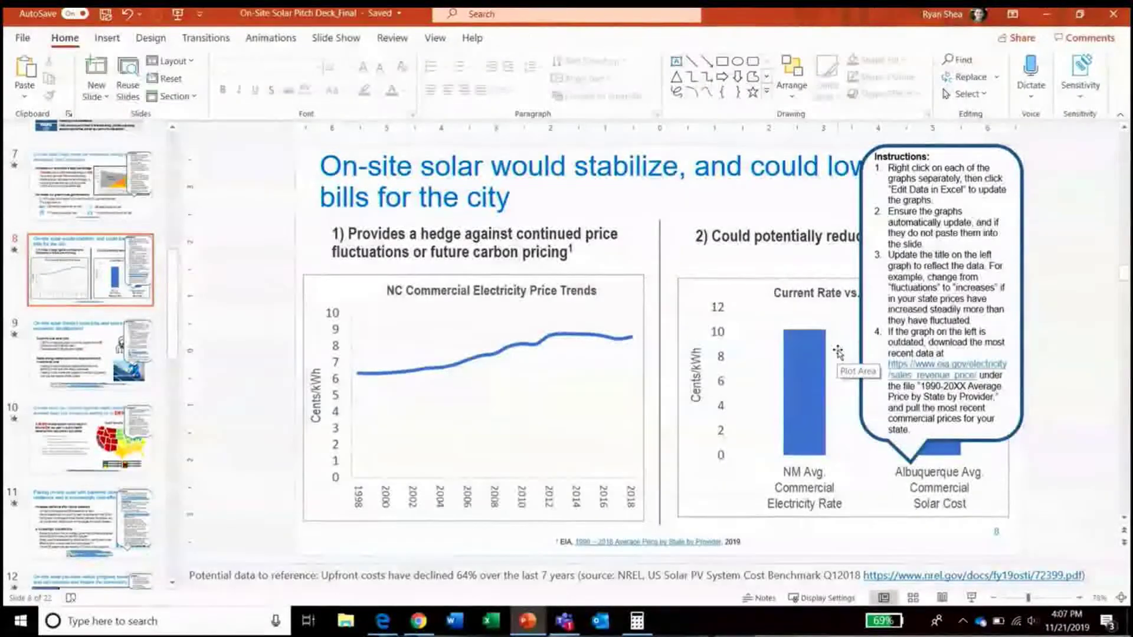
In the bar chart's data, set state NC, city Charlotte and zip code 28202
right_click(839, 357)
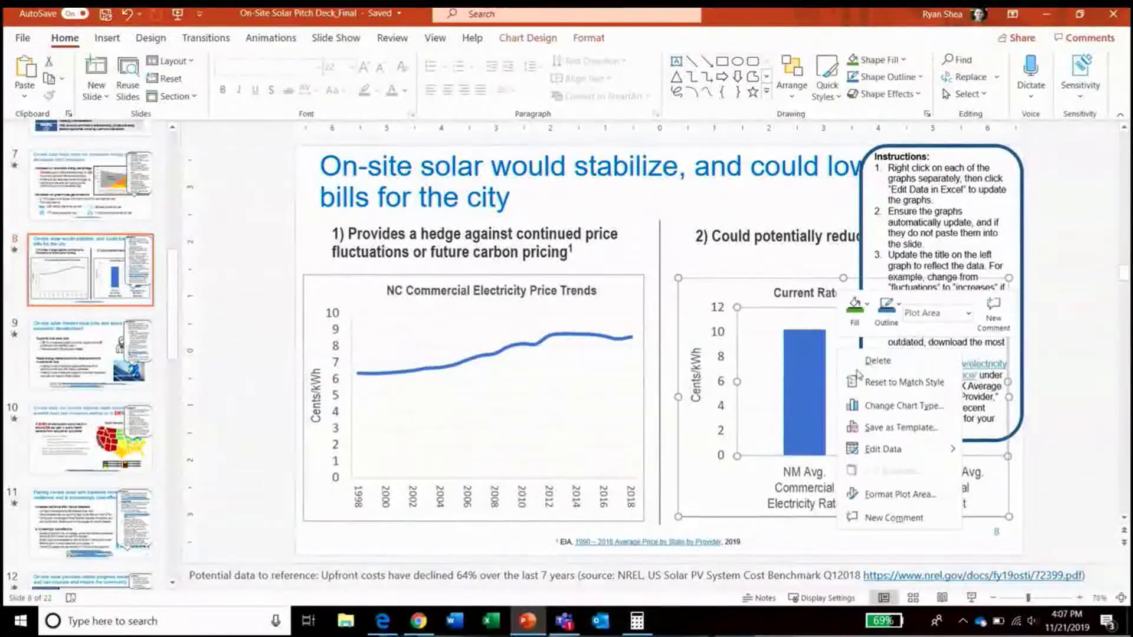
mouse_move(957, 458)
left_click(996, 474)
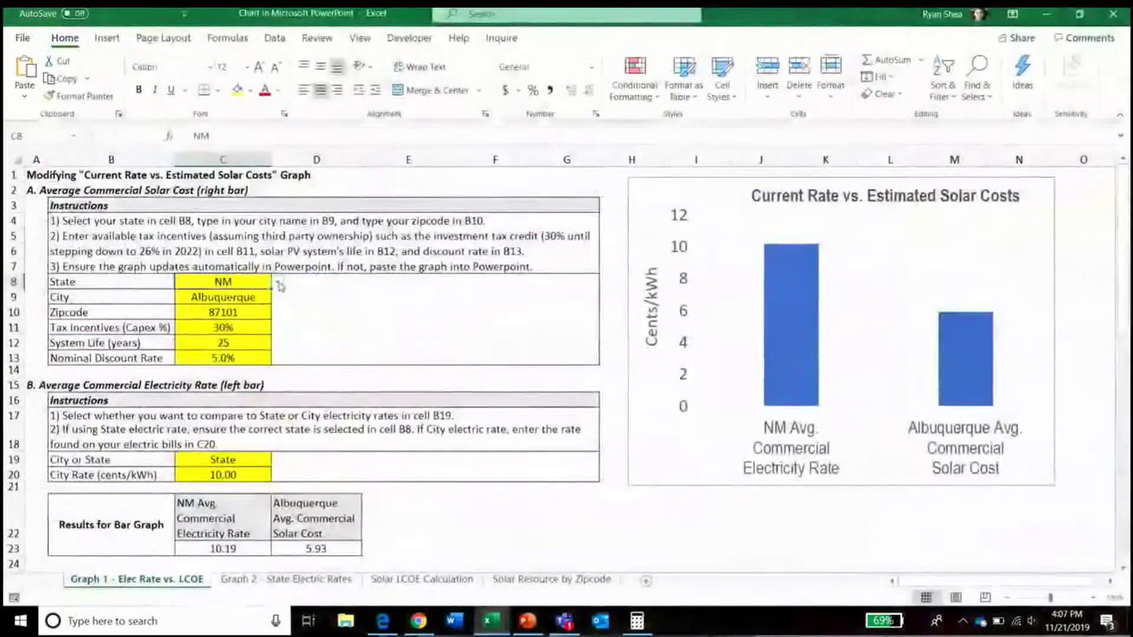
left_click(277, 282)
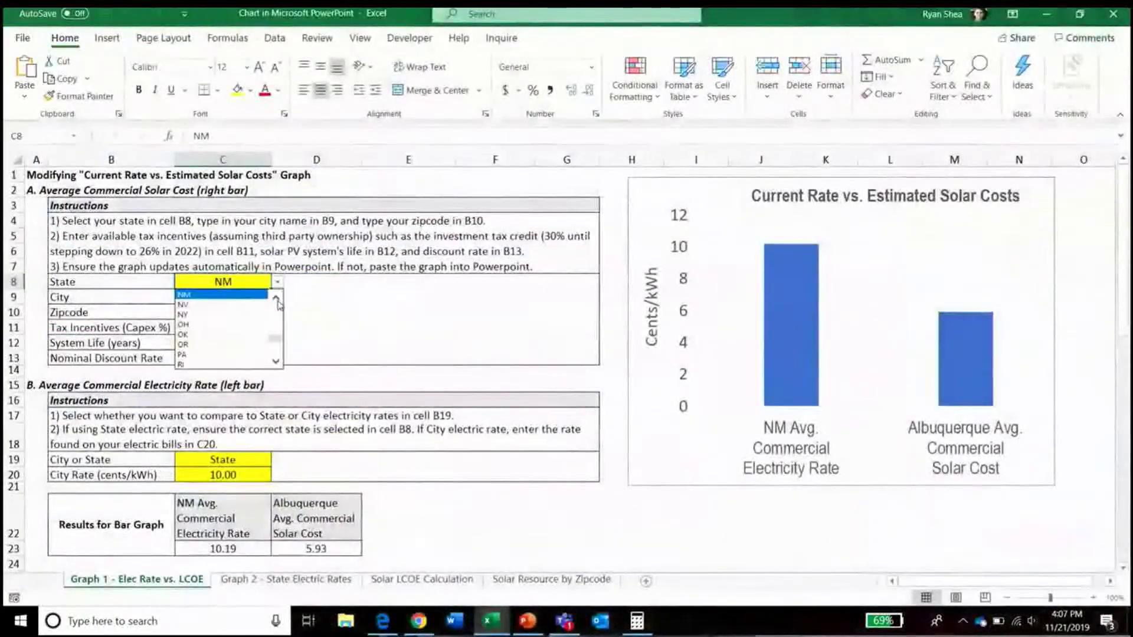
scroll(279, 305, "up", 2)
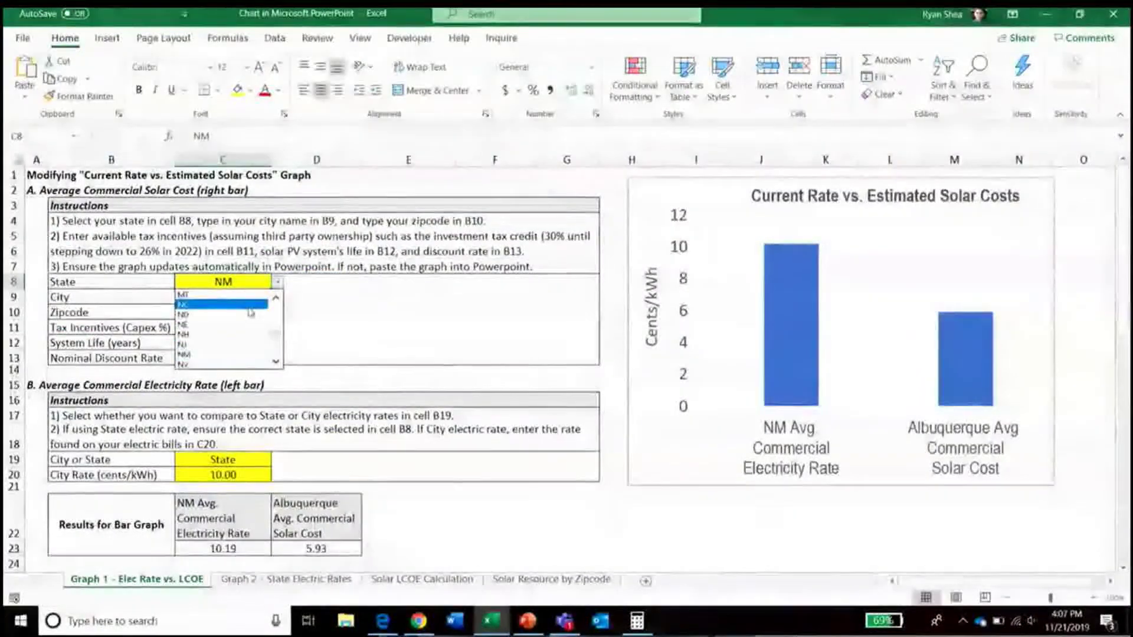
left_click(248, 307)
left_click(246, 299)
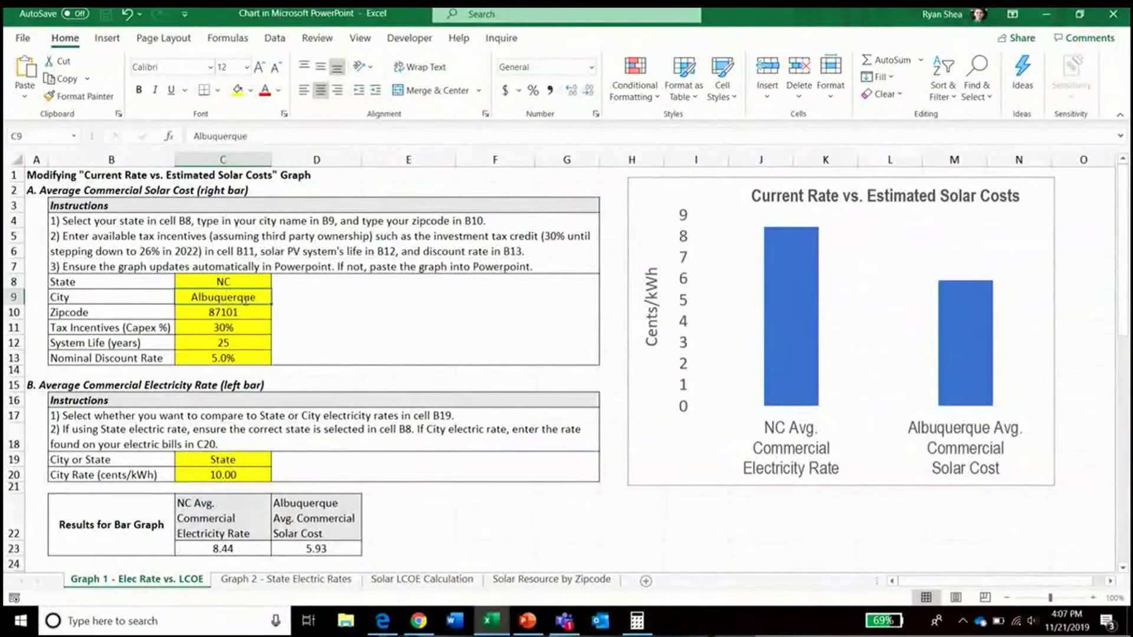
type("Charlotte")
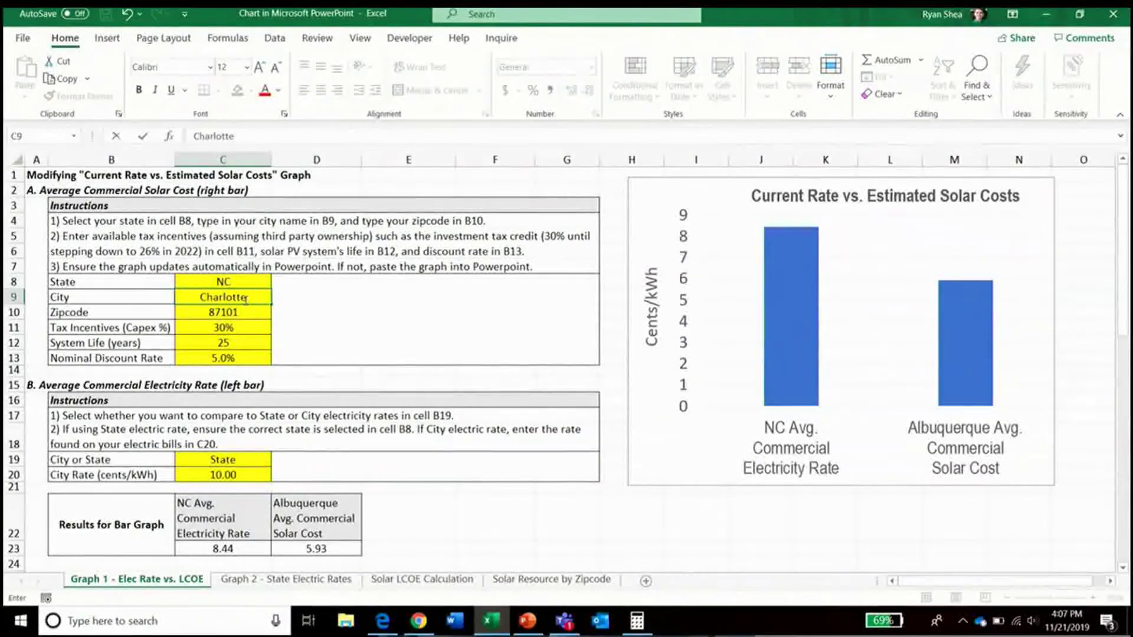
key("Return")
type("28202")
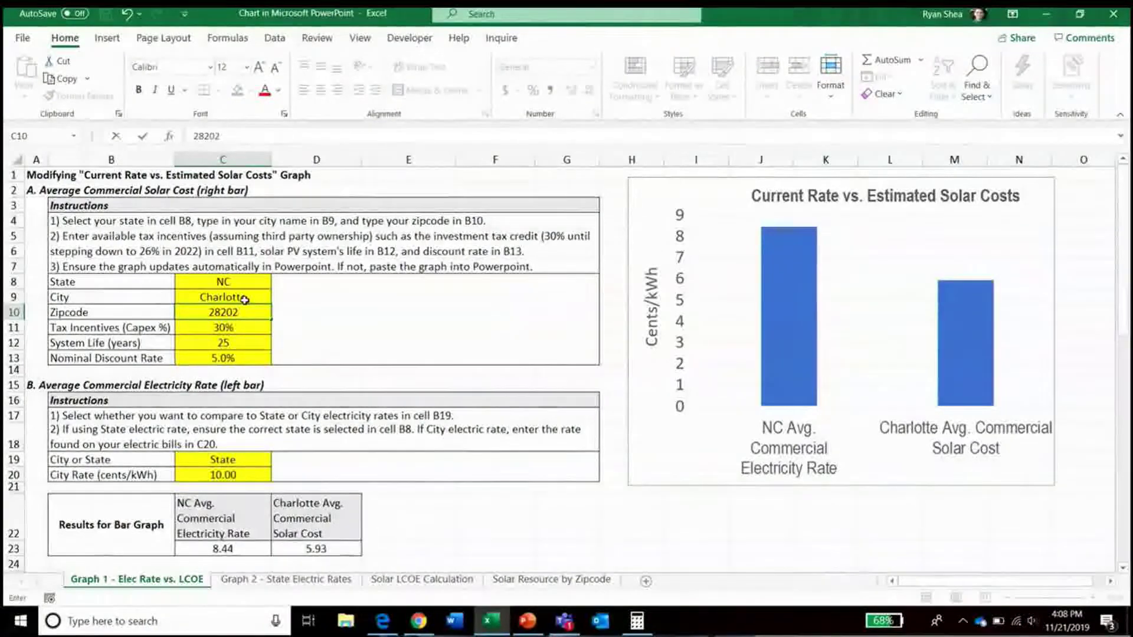
key("Return")
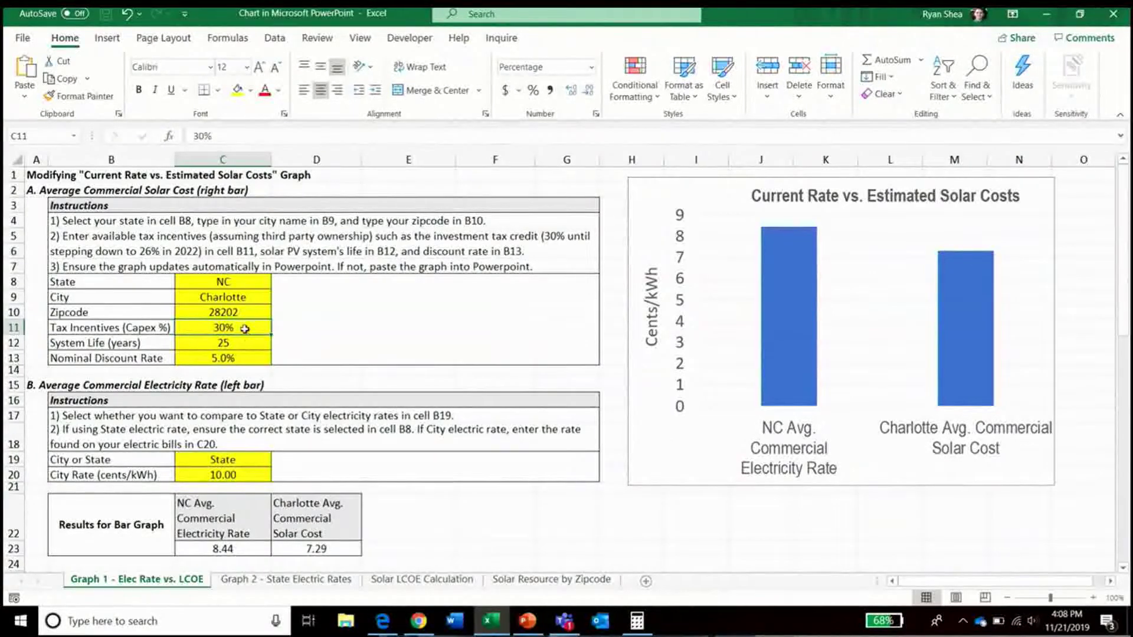
Compare against a City electricity rate of 9 cents/kWh, then close the chart data
left_click(242, 343)
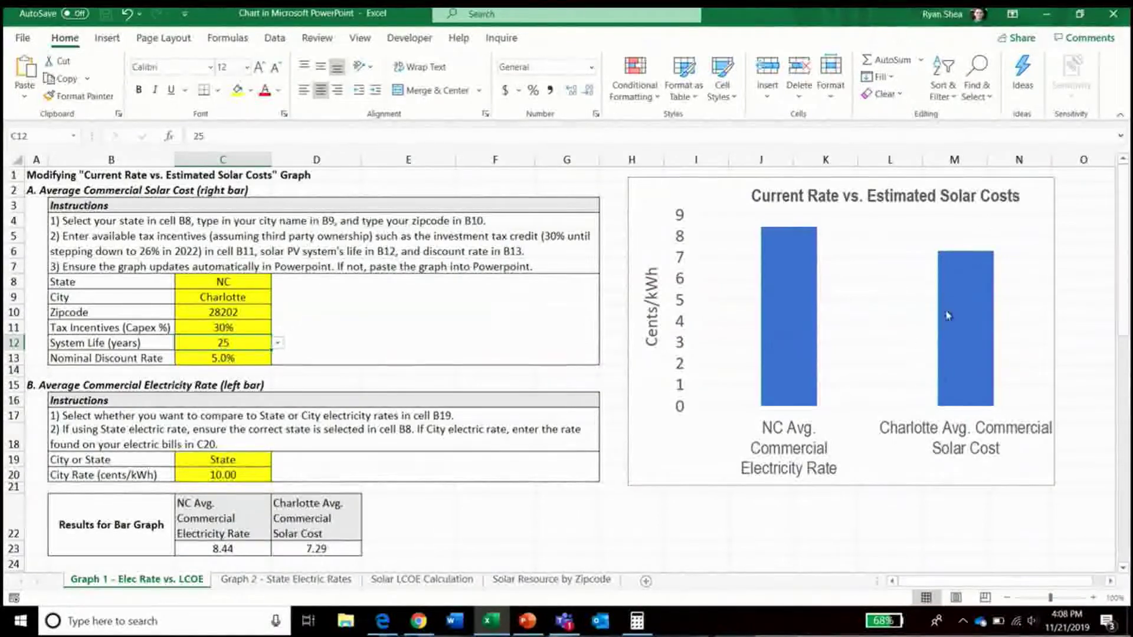
mouse_move(962, 398)
mouse_move(804, 226)
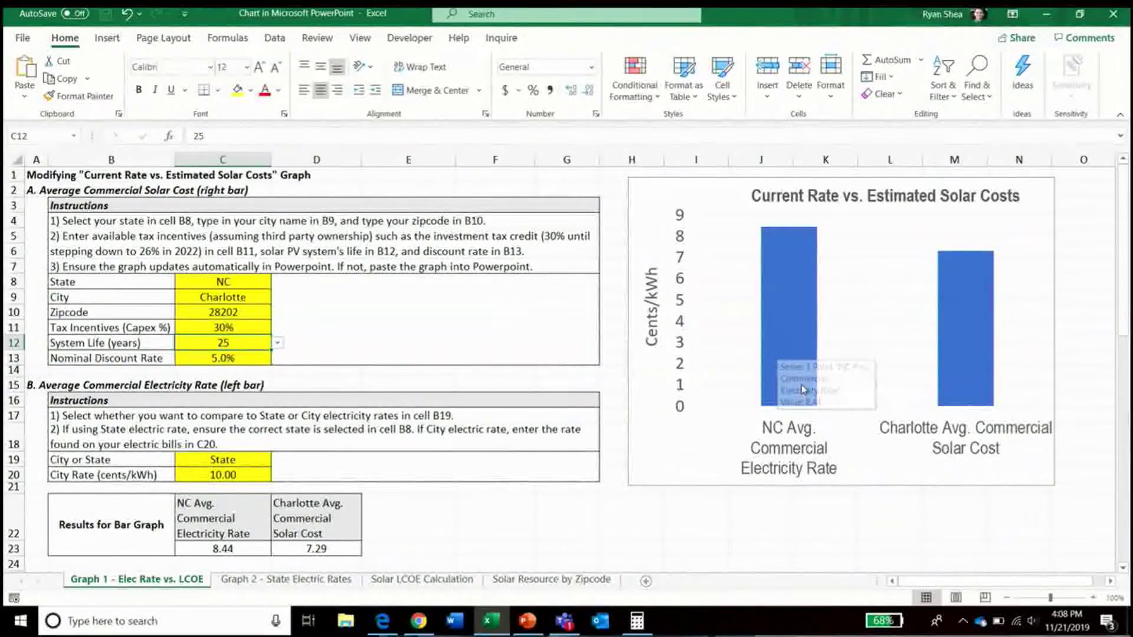
left_click(264, 459)
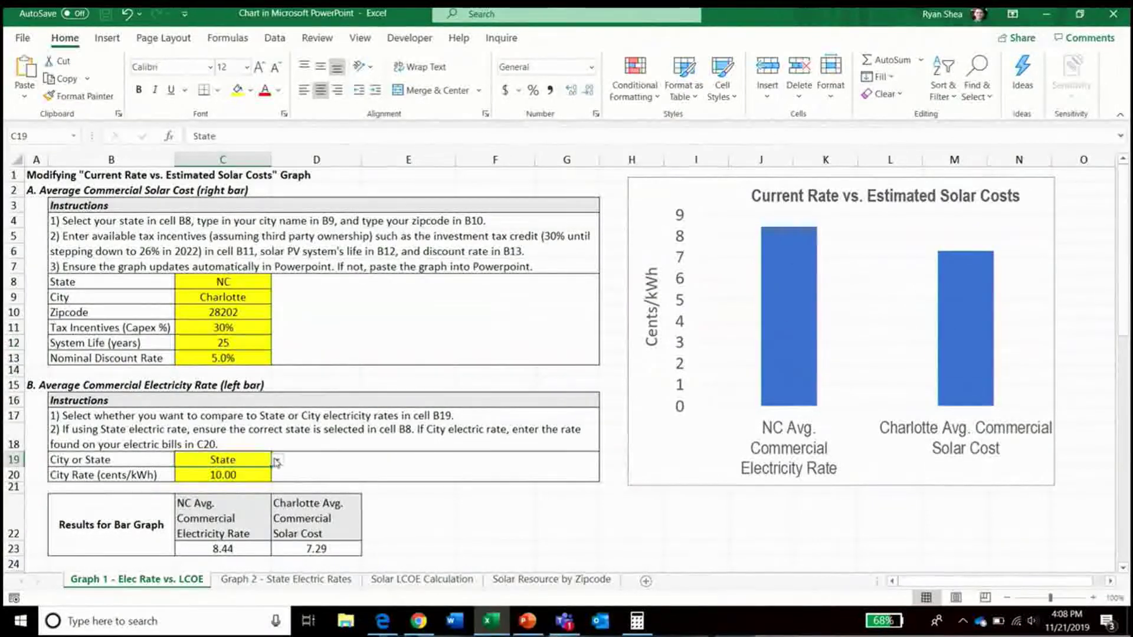
left_click(278, 461)
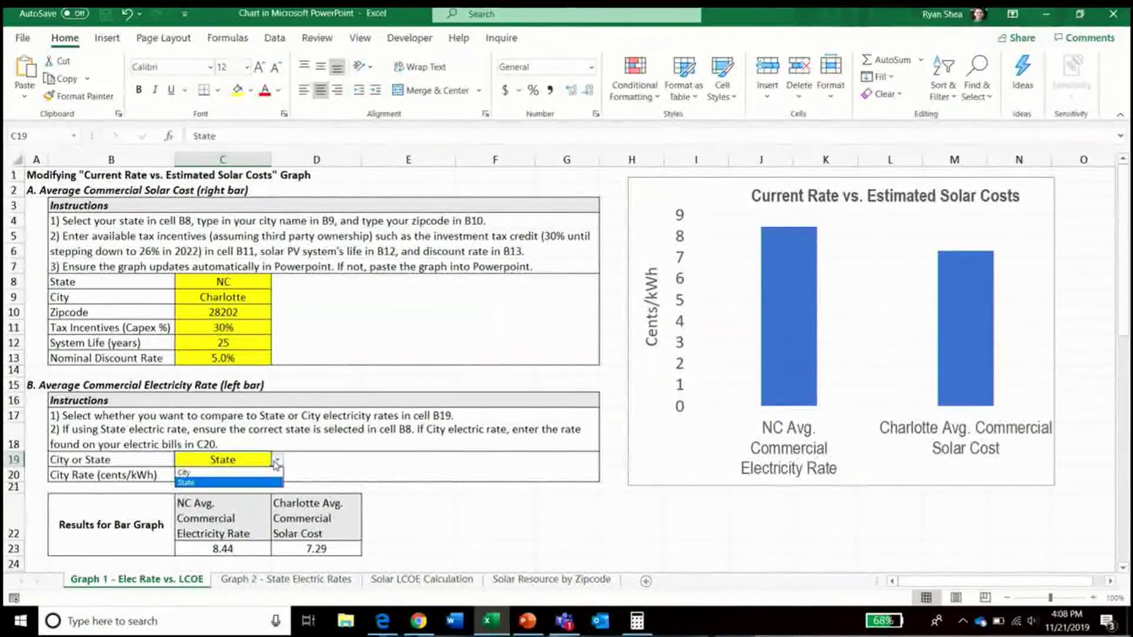
left_click(263, 473)
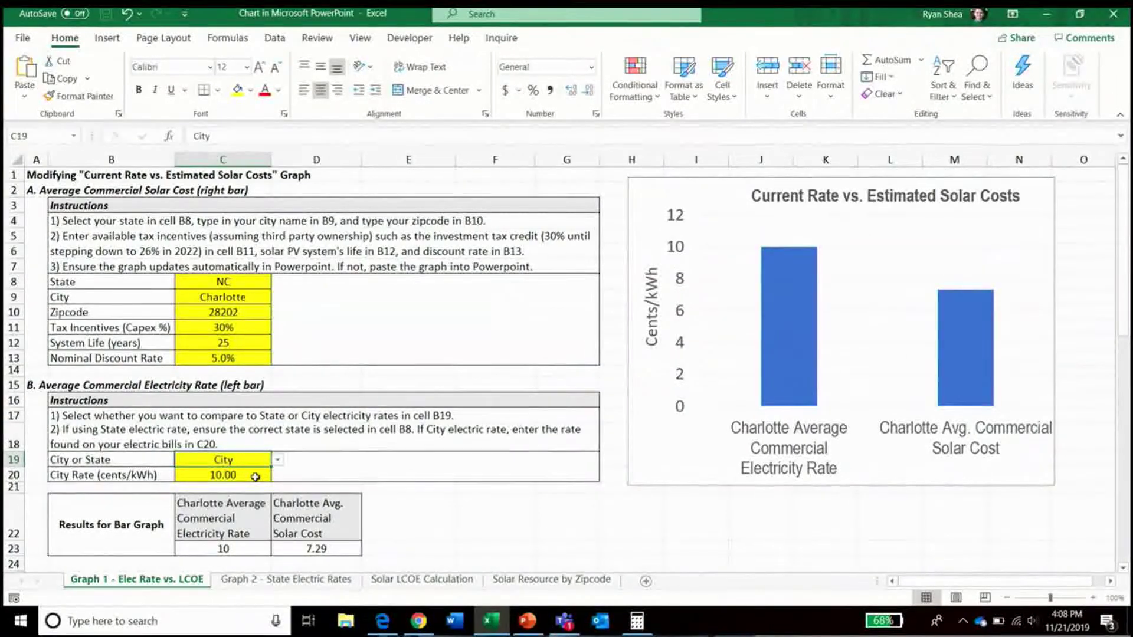
left_click(253, 480)
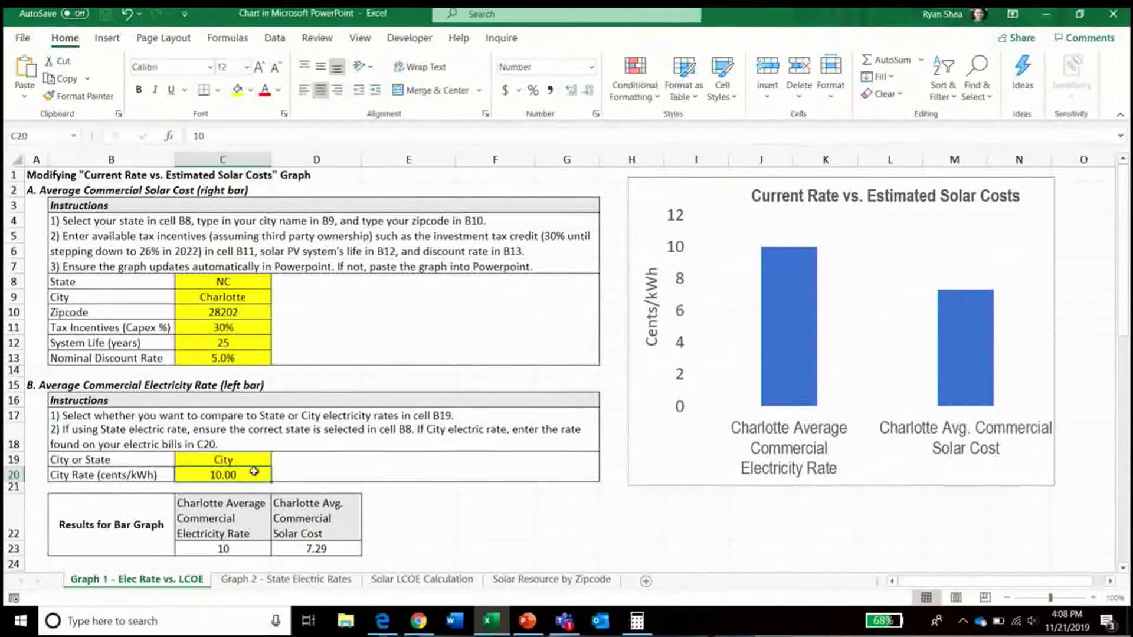
type("9")
key("Return")
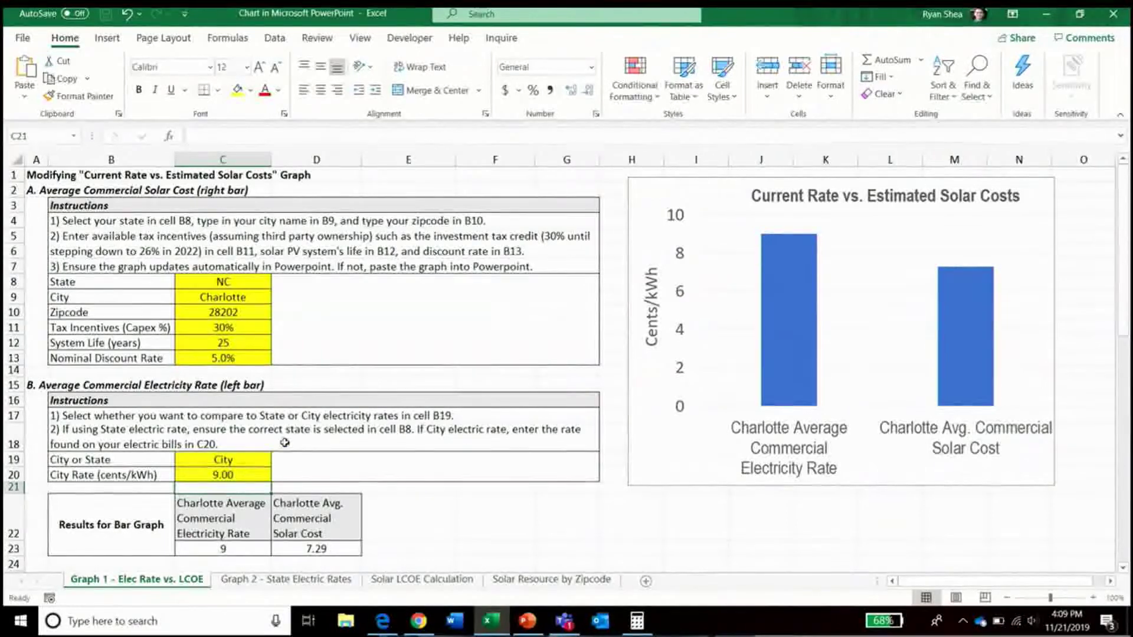
left_click(1097, 9)
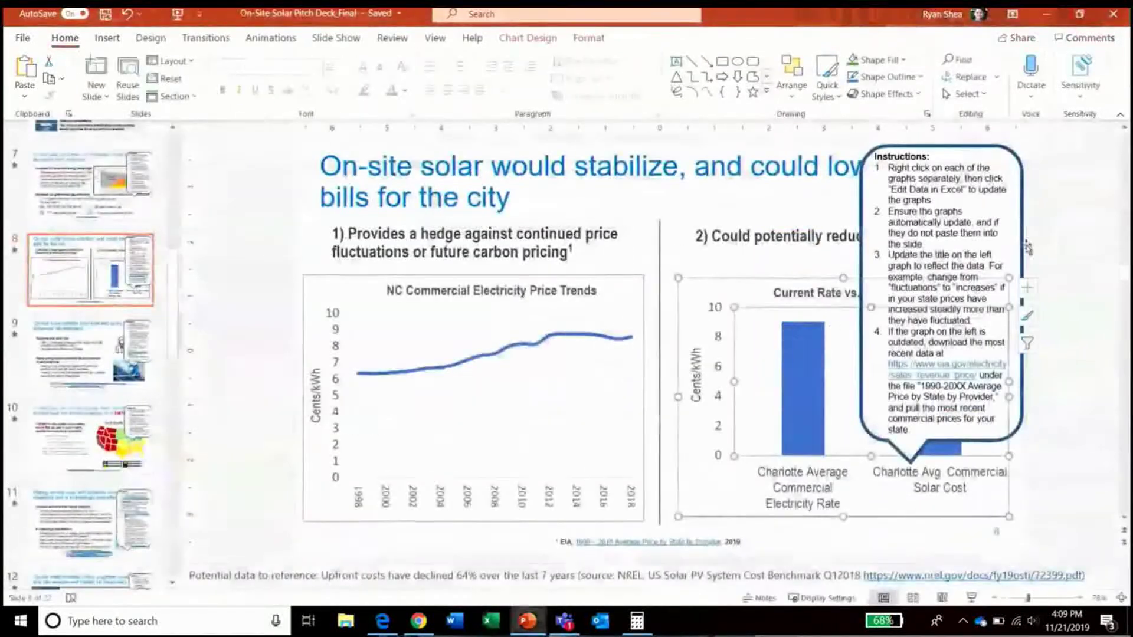
Nudge slide 8's instructions callout slightly toward the slide middle
mouse_move(1029, 240)
left_mouse_down()
mouse_move(1015, 253)
mouse_move(879, 270)
mouse_move(731, 270)
mouse_move(1029, 244)
left_mouse_up()
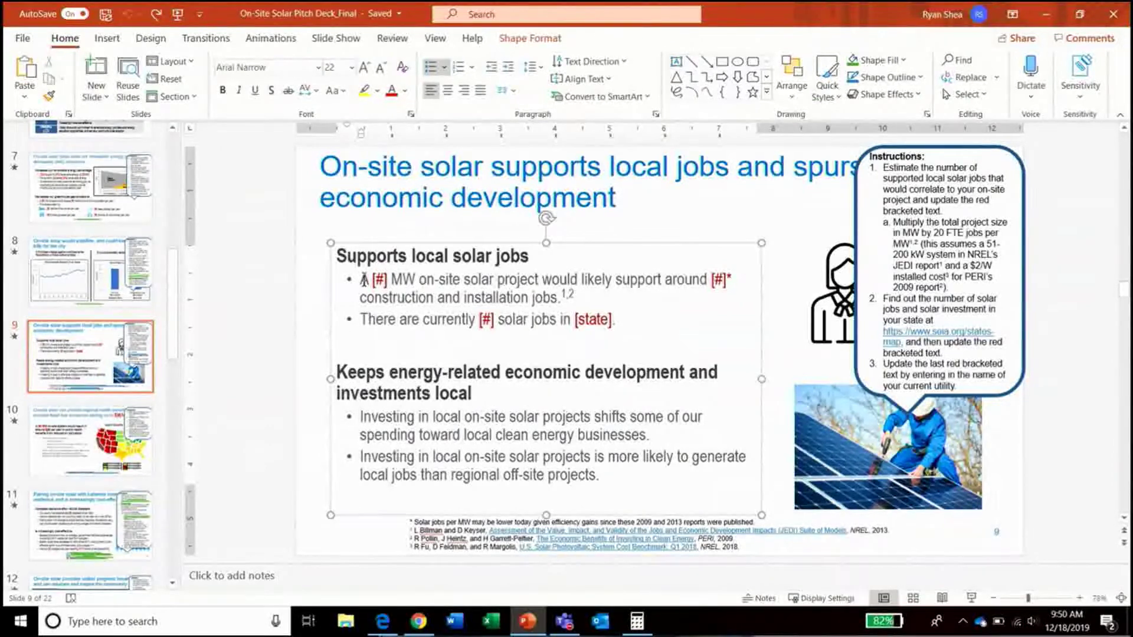
Set the first jobs bullet to 1 MW and 20 jobs, then open SEIA's states map link
left_click(388, 288)
key("BackSpace")
key("BackSpace")
key("BackSpace")
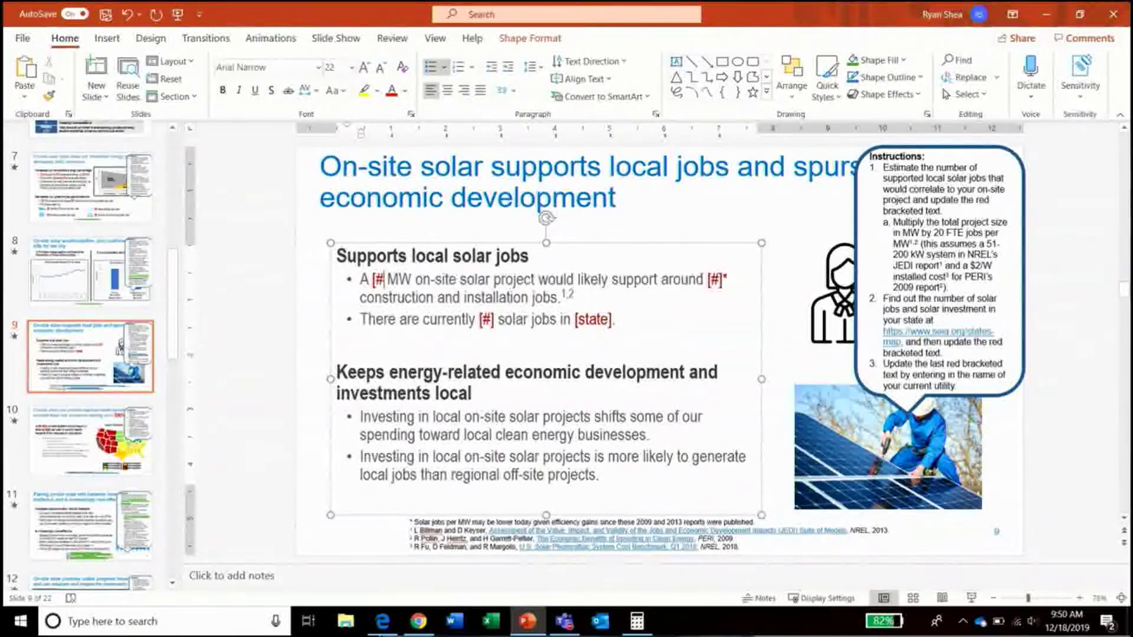
type("1")
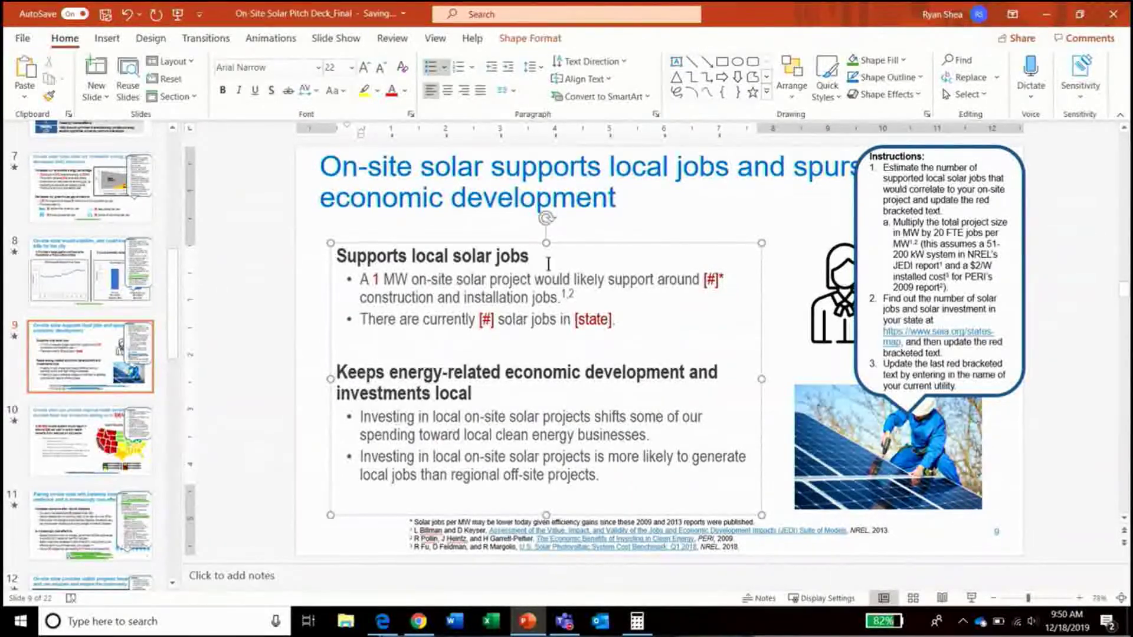
left_click(719, 279)
key("BackSpace")
key("BackSpace")
key("BackSpace")
left_click(930, 331, "ctrl")
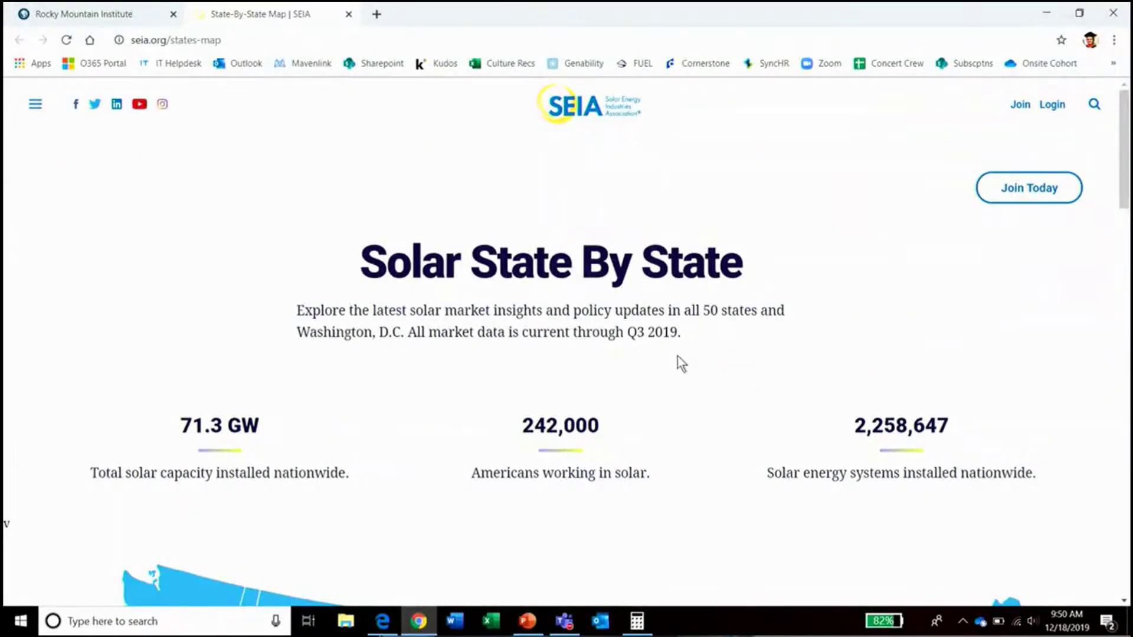
scroll(678, 356, "down", 7)
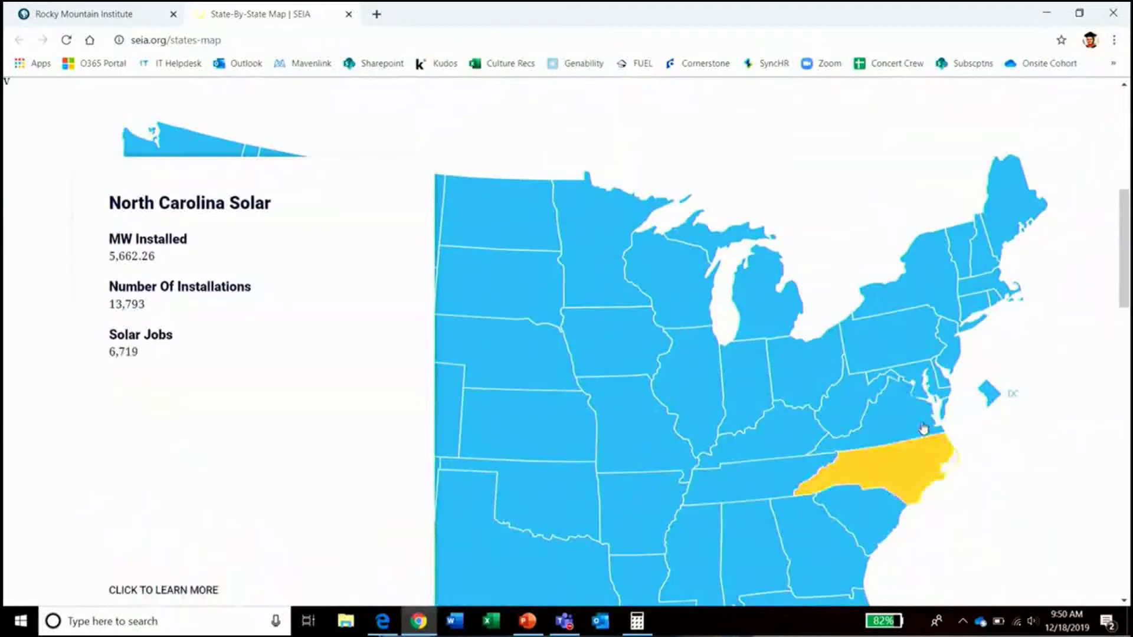
mouse_move(915, 425)
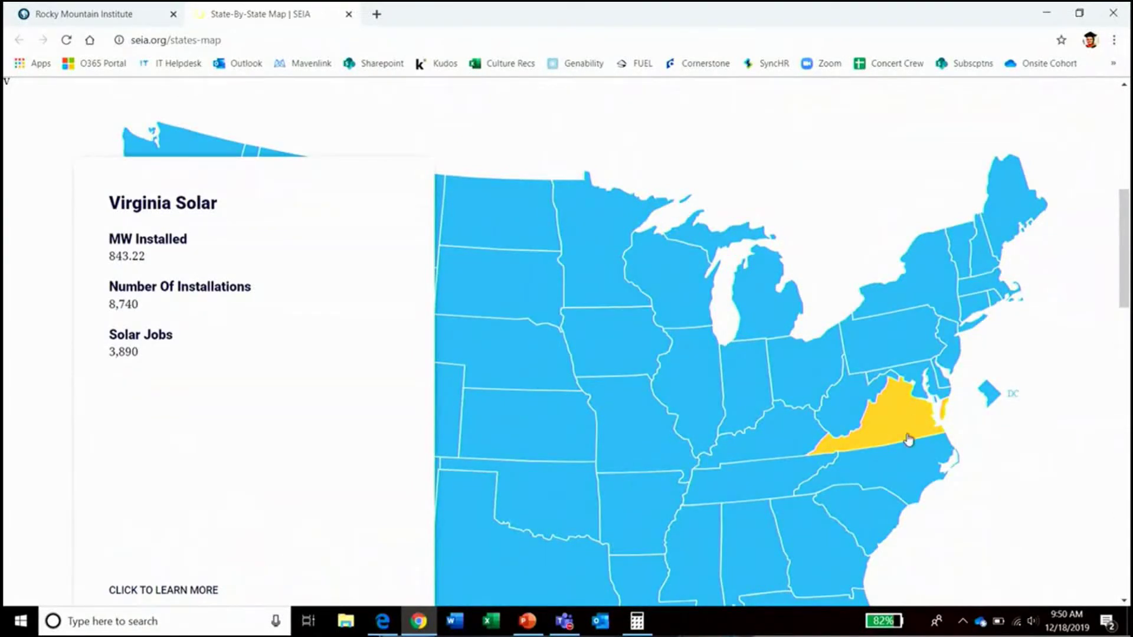
mouse_move(908, 464)
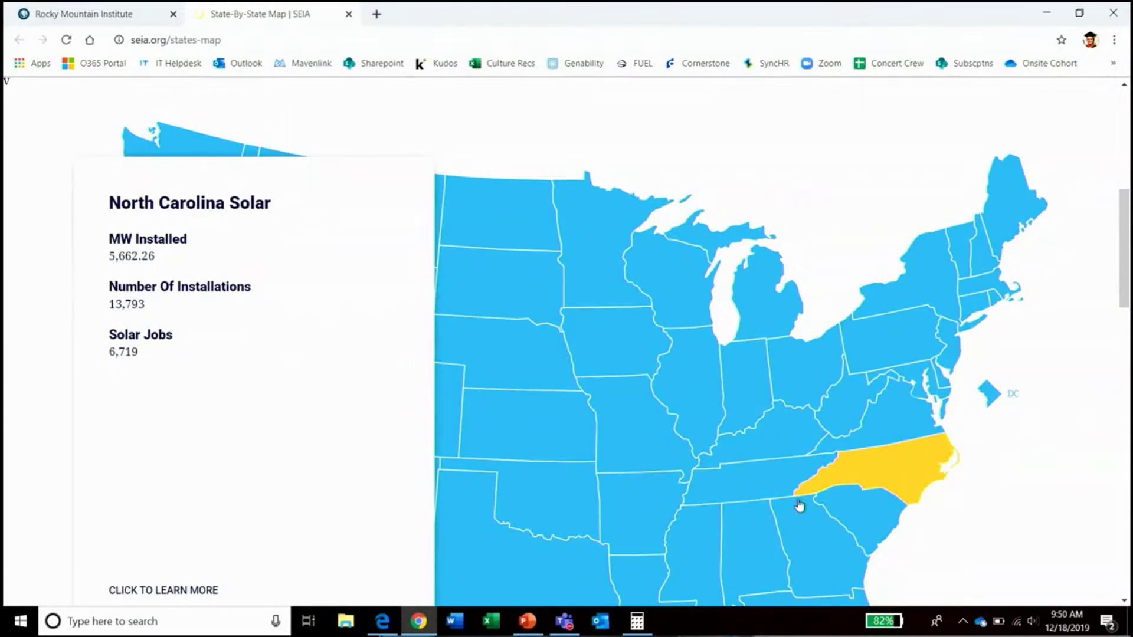
left_click(527, 621)
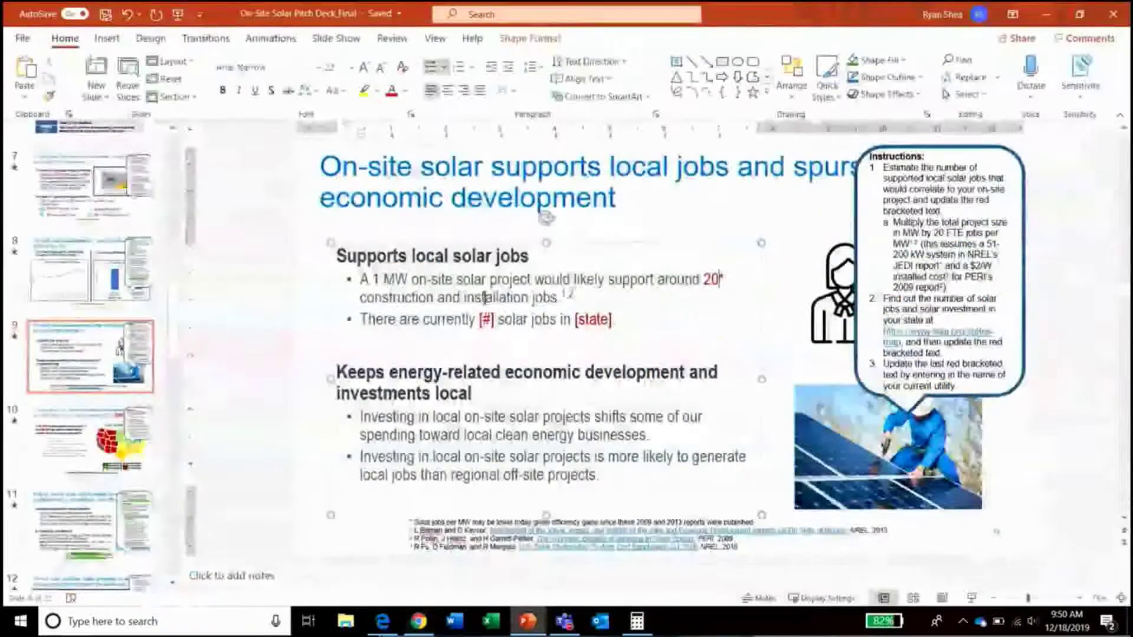
Fill in 6,700 current solar jobs in North Carolina, then go to slide 10
key("BackSpace")
key("BackSpace")
key("BackSpace")
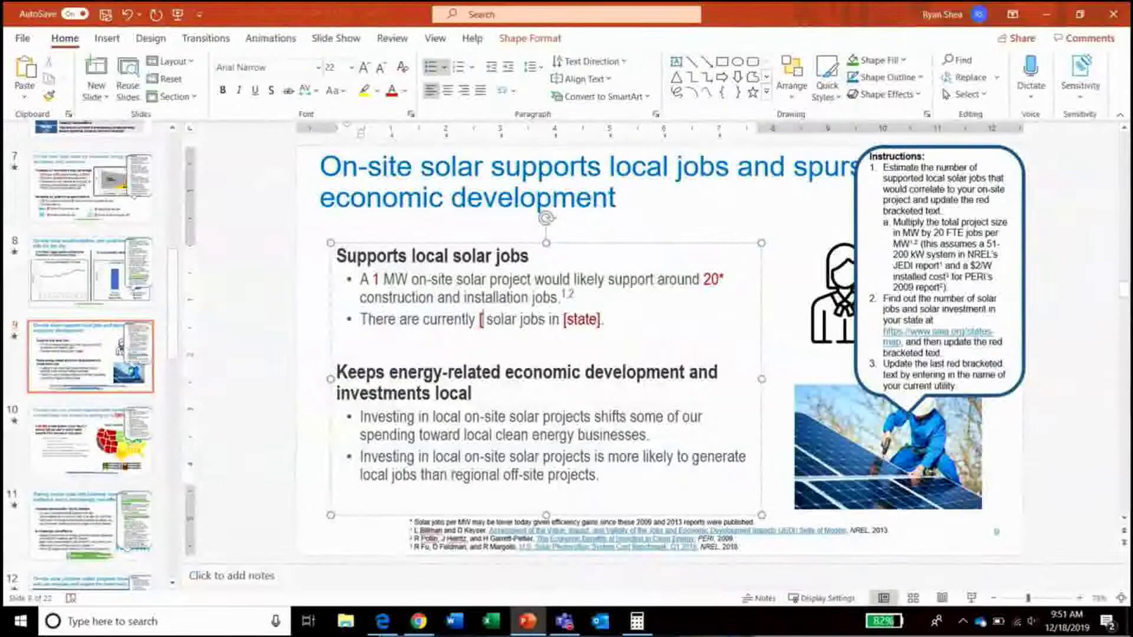
type("6,700")
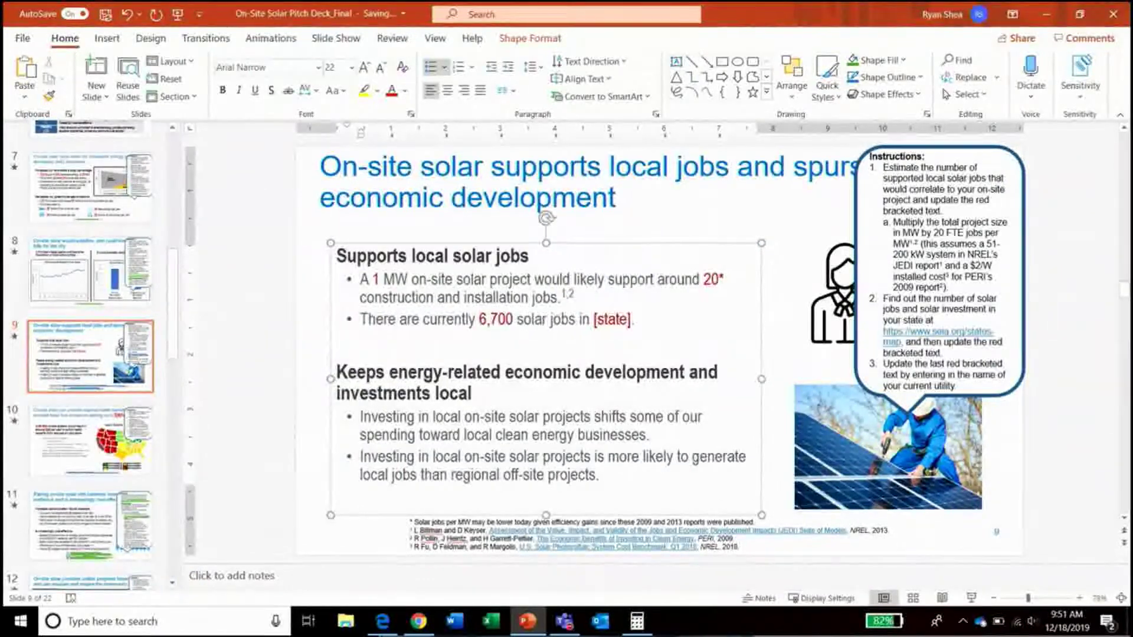
left_click(629, 320)
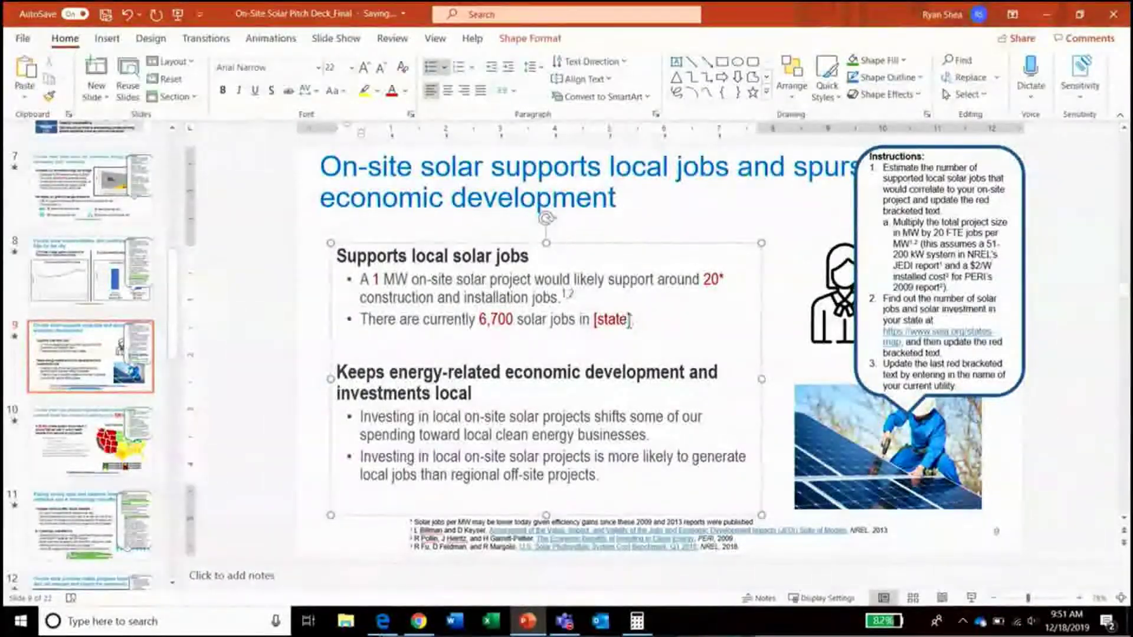
key("BackSpace")
key("BackSpace")
key("BackSpace")
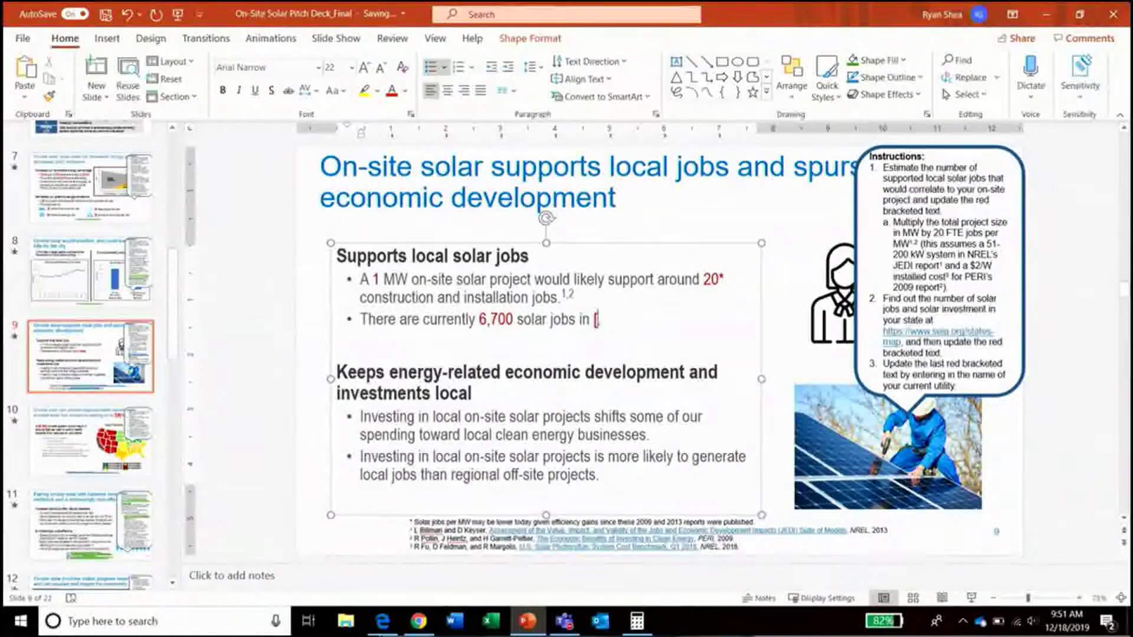
type("North C")
type("arolina.")
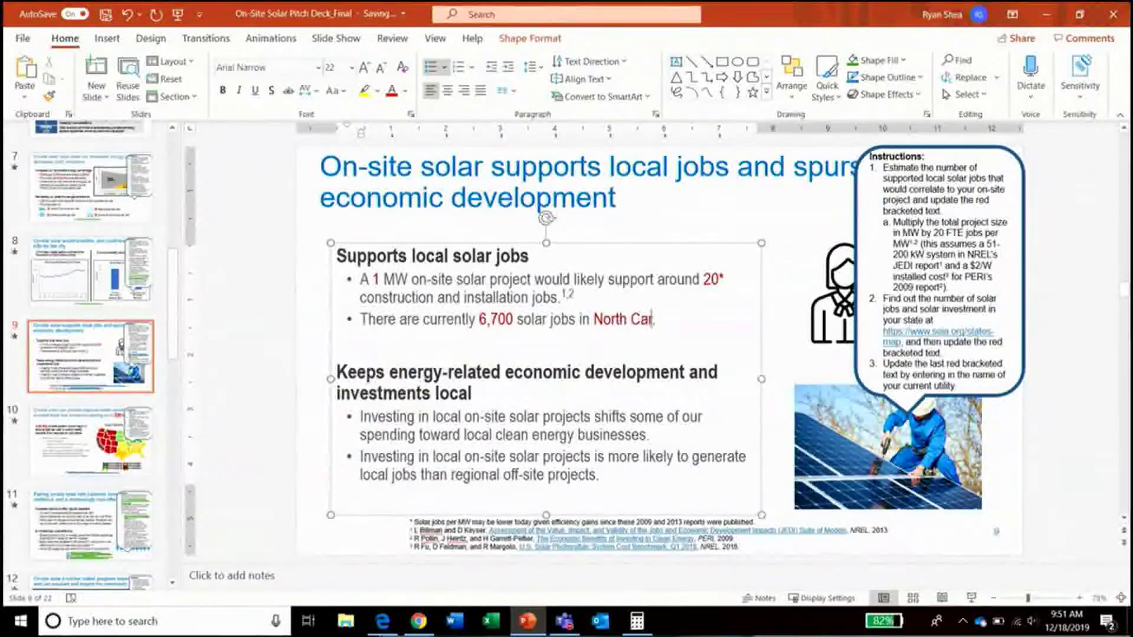
key("Page_Down")
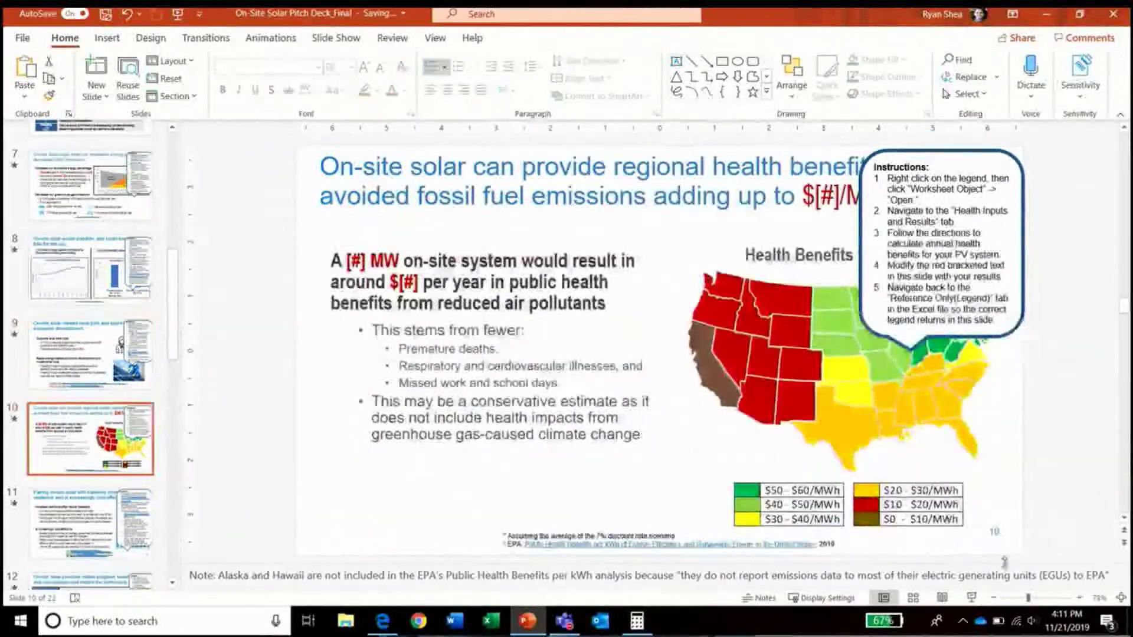
left_click(971, 598)
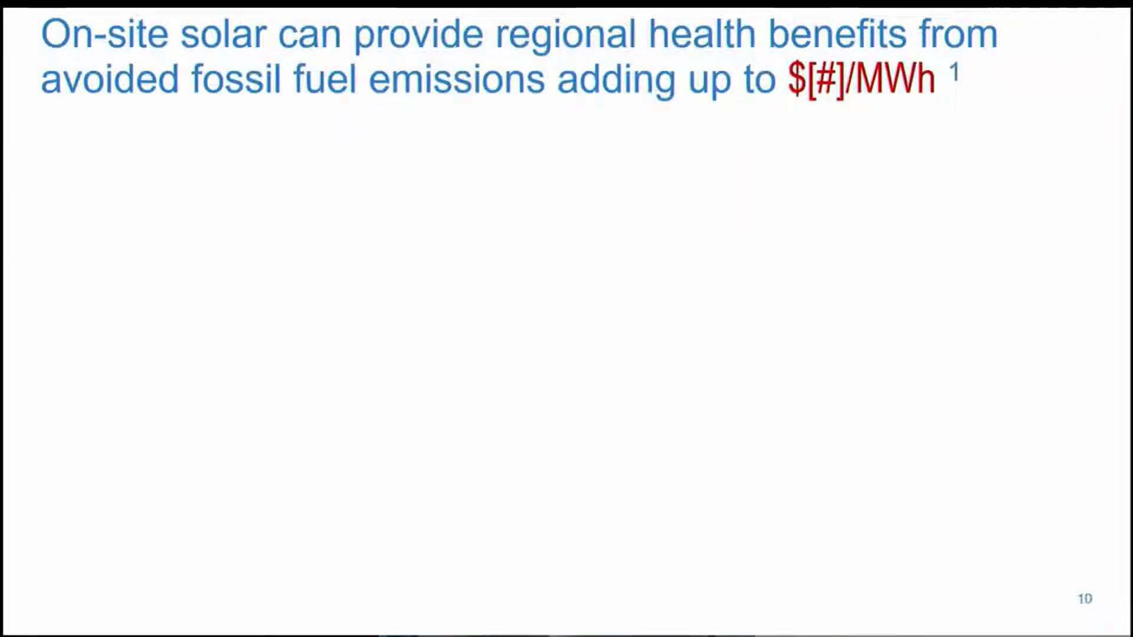
key("Right")
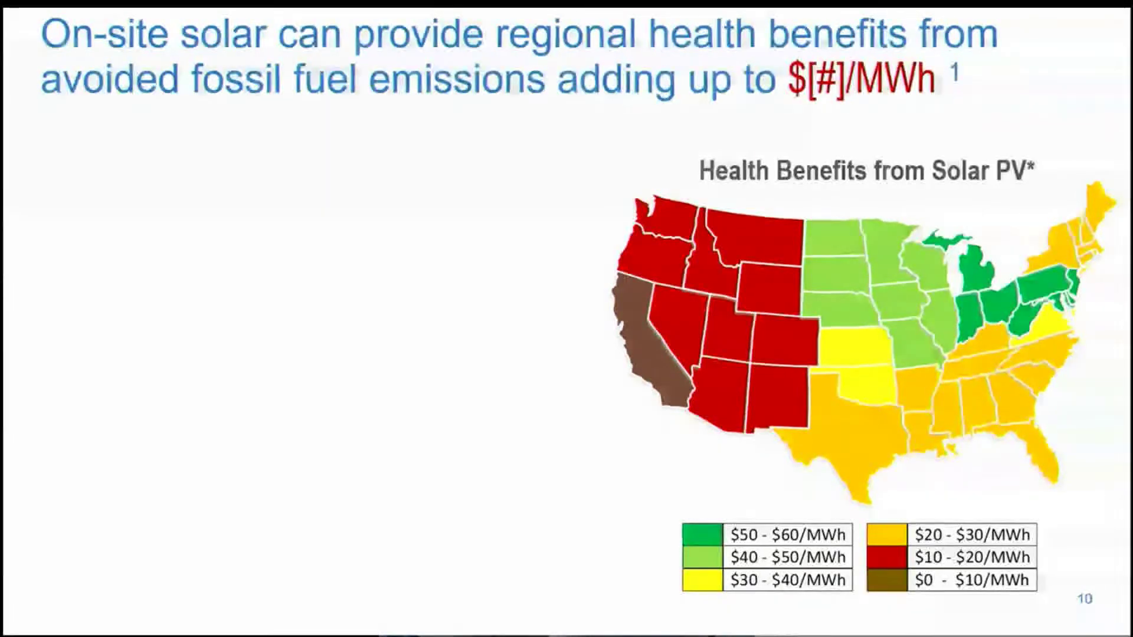
key("Right")
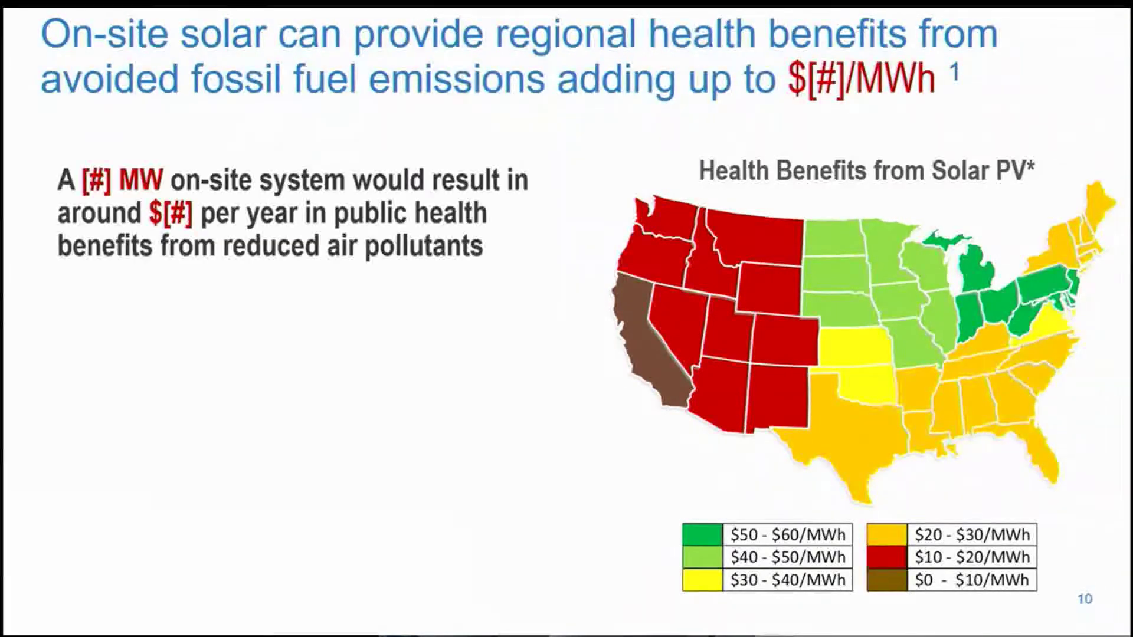
key("Right")
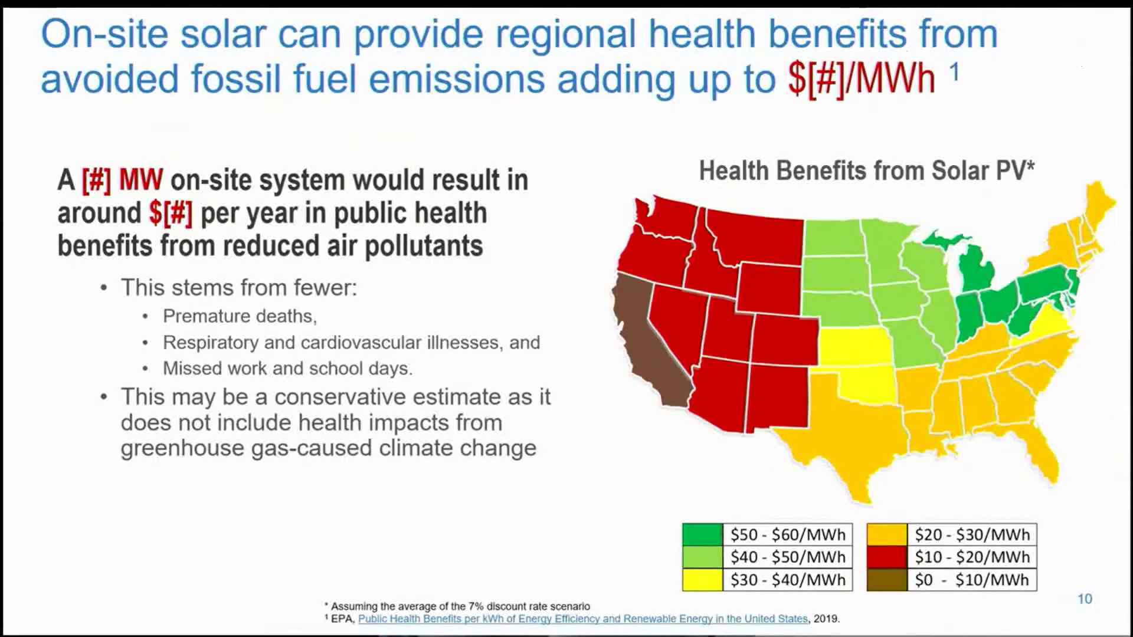
key("Right")
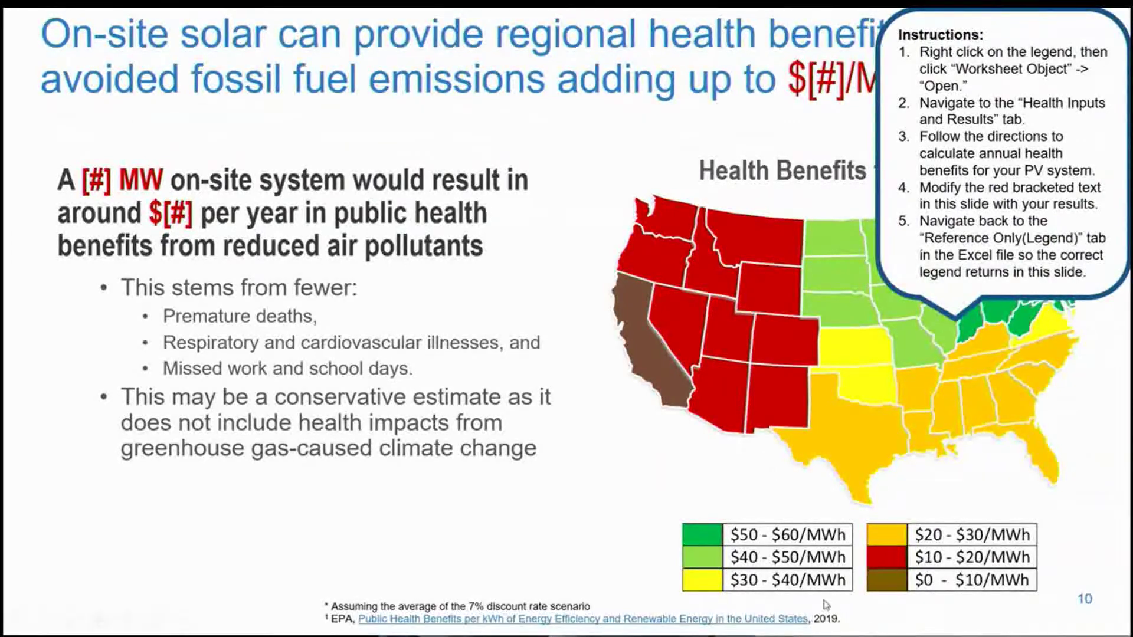
key("Escape")
left_click(796, 500)
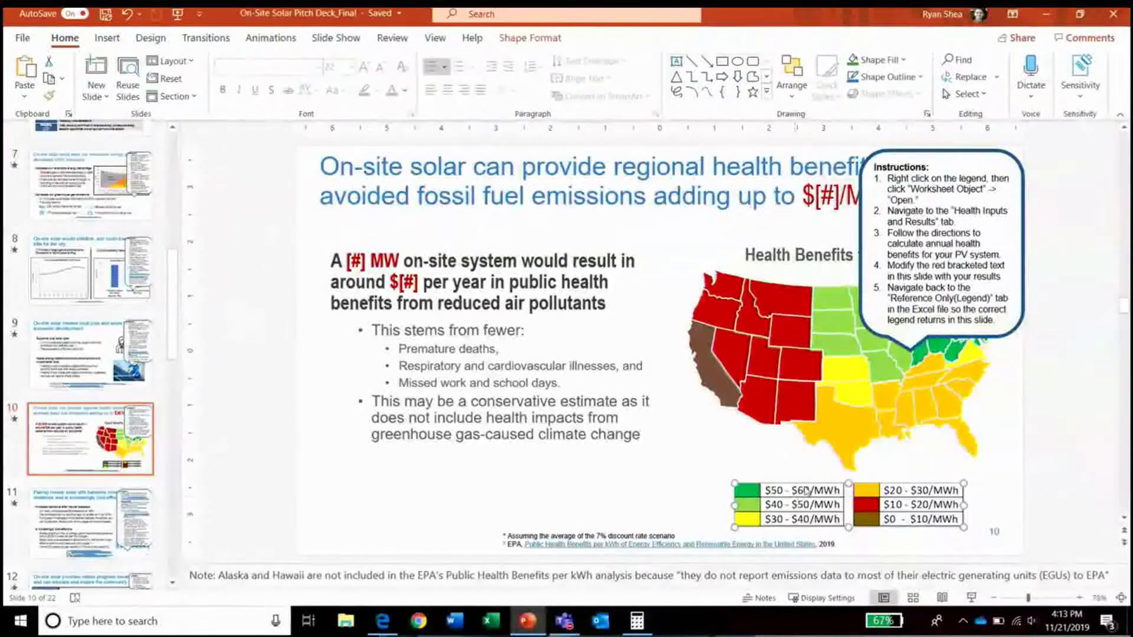
Open slide 10's embedded legend worksheet in Excel on the Health Inputs & Results sheet
right_click(806, 491)
mouse_move(891, 302)
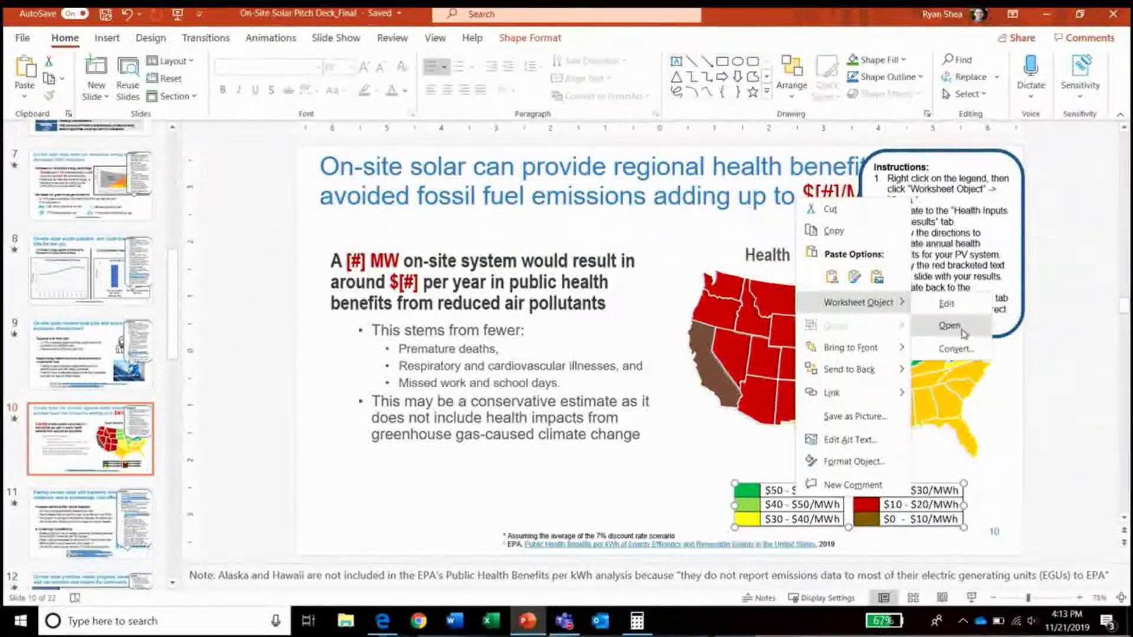
left_click(963, 331)
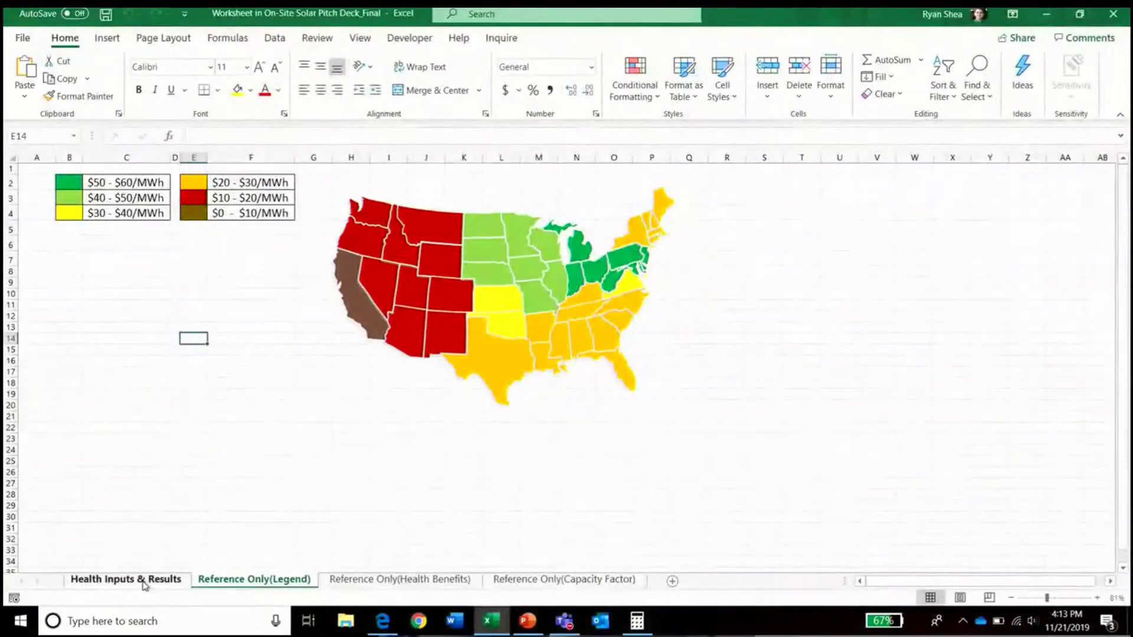
left_click(145, 582)
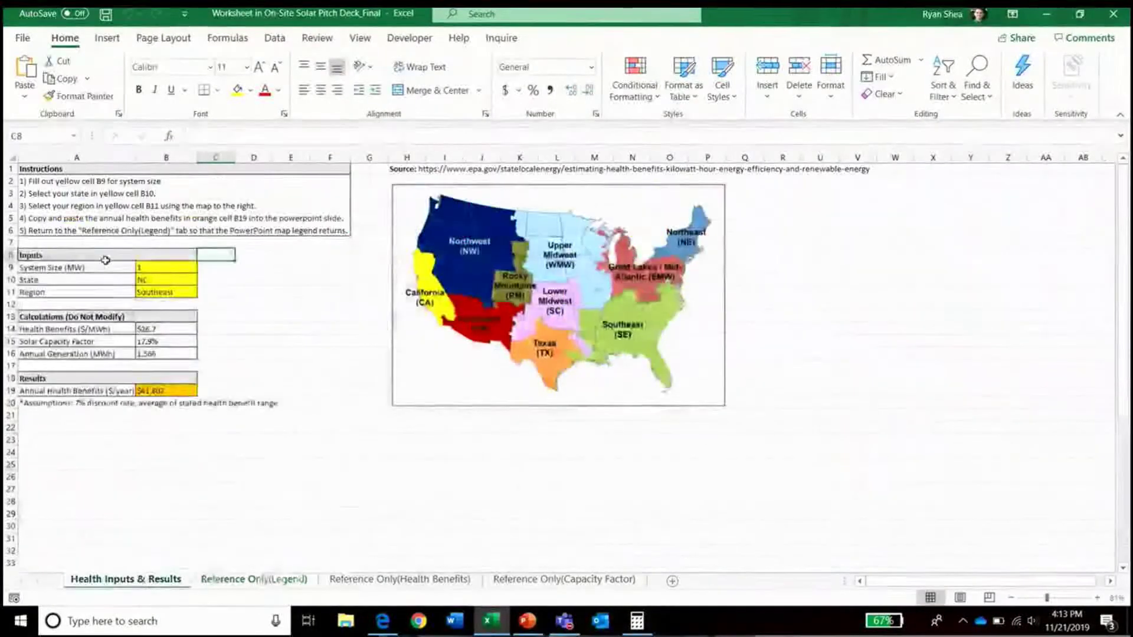
Verify the 1 MW, NC, Southeast inputs and $41,807 benefit, then restore the legend sheet
left_click(191, 269)
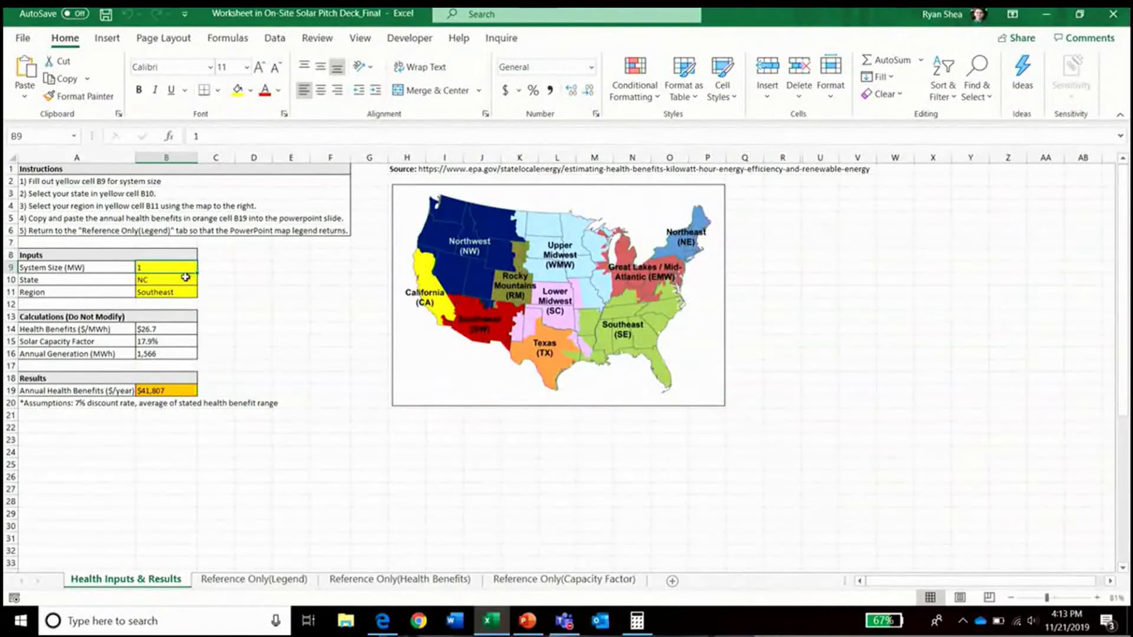
left_click(171, 281)
left_click(179, 292)
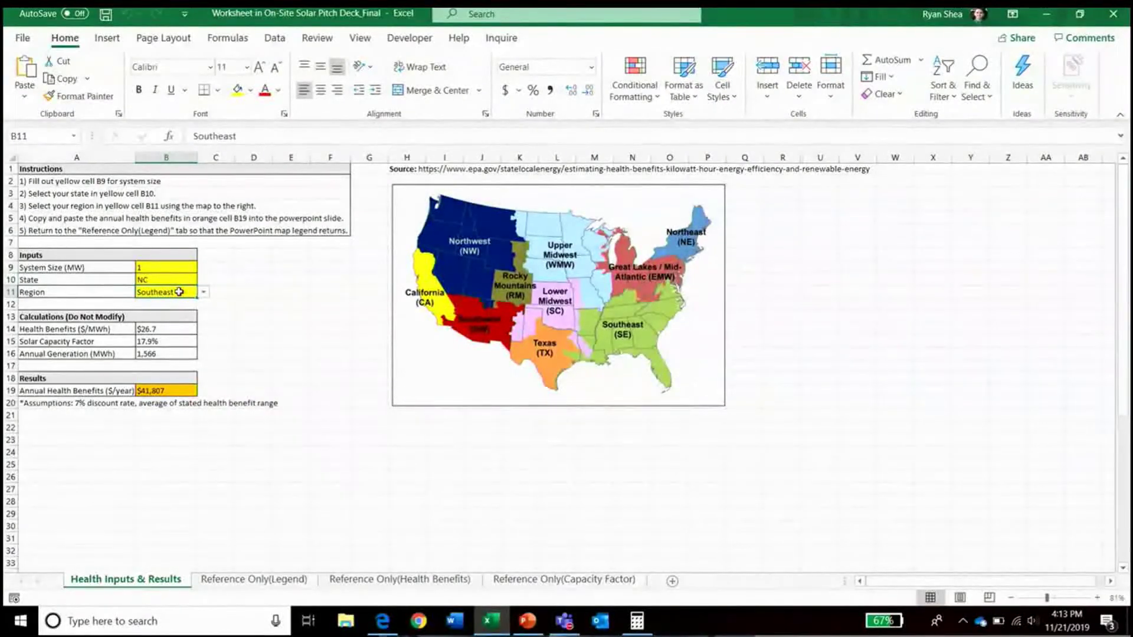
left_click(181, 390)
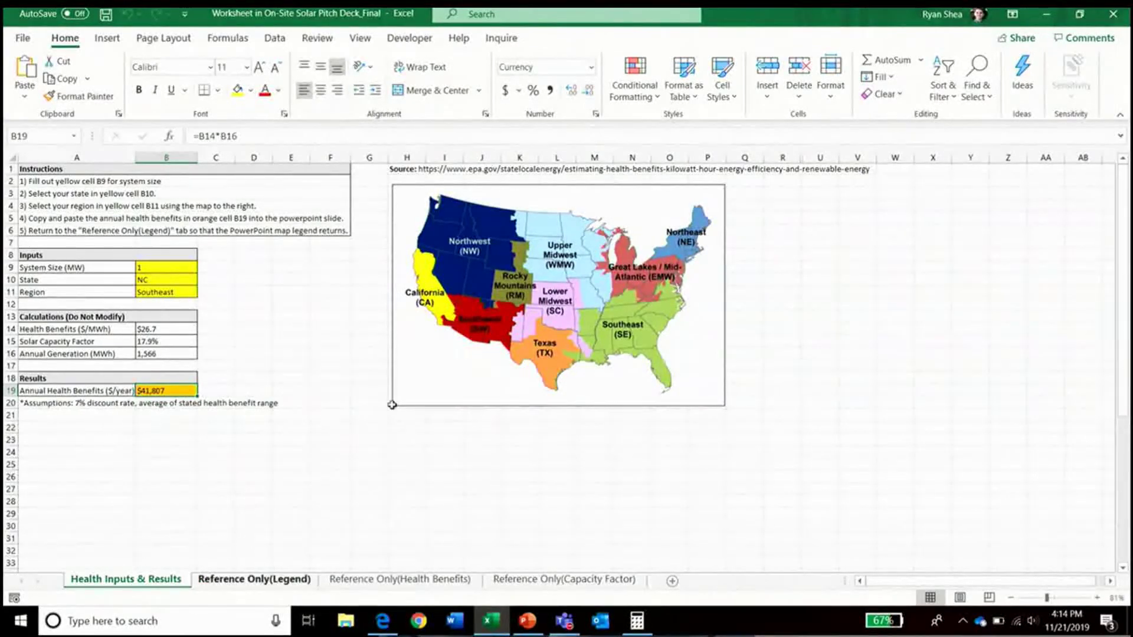
left_click(262, 579)
left_click(1046, 13)
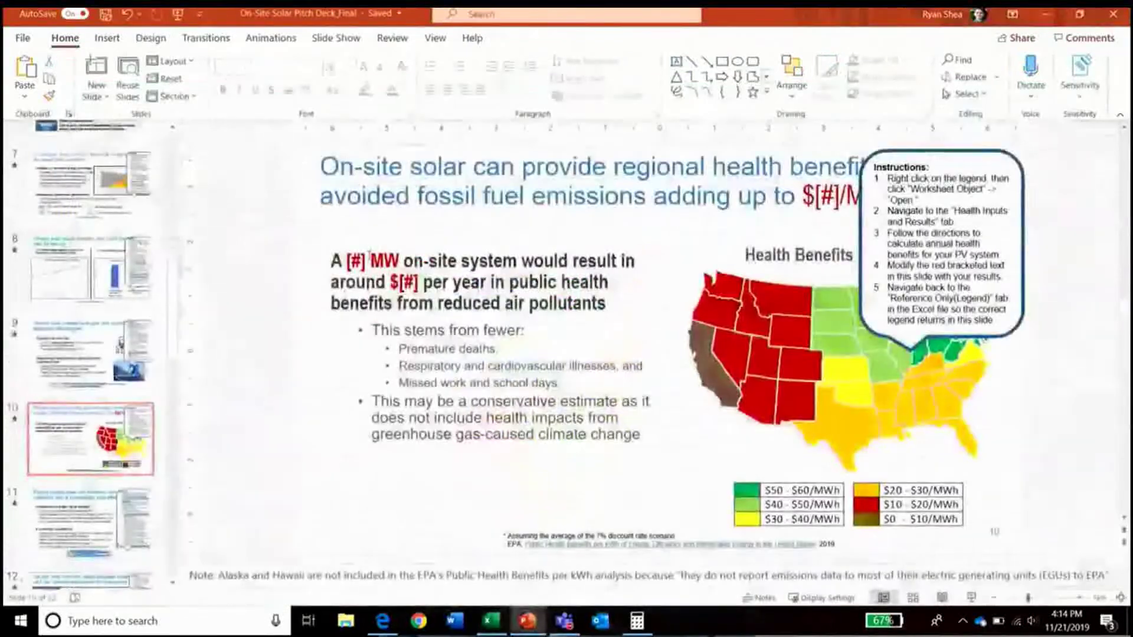
Replace slide 10's text placeholders with 1 MW and $41,800 per year
left_click(351, 261)
key("Delete")
key("Delete")
key("BackSpace")
type("1")
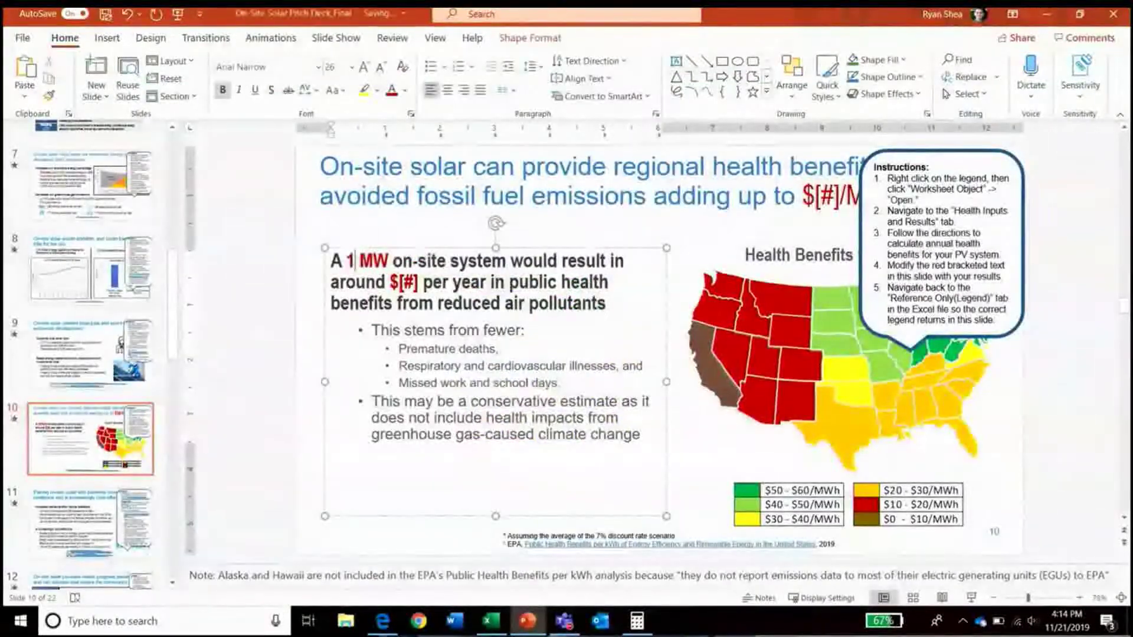
left_click(420, 282)
key("BackSpace")
key("BackSpace")
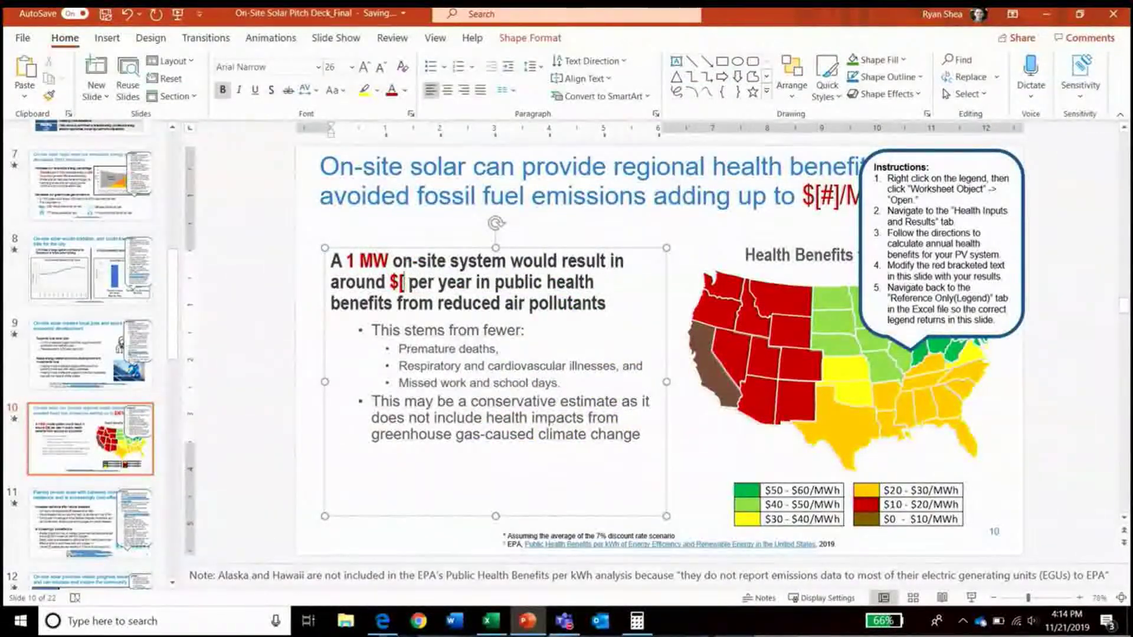
key("BackSpace")
type("41,80")
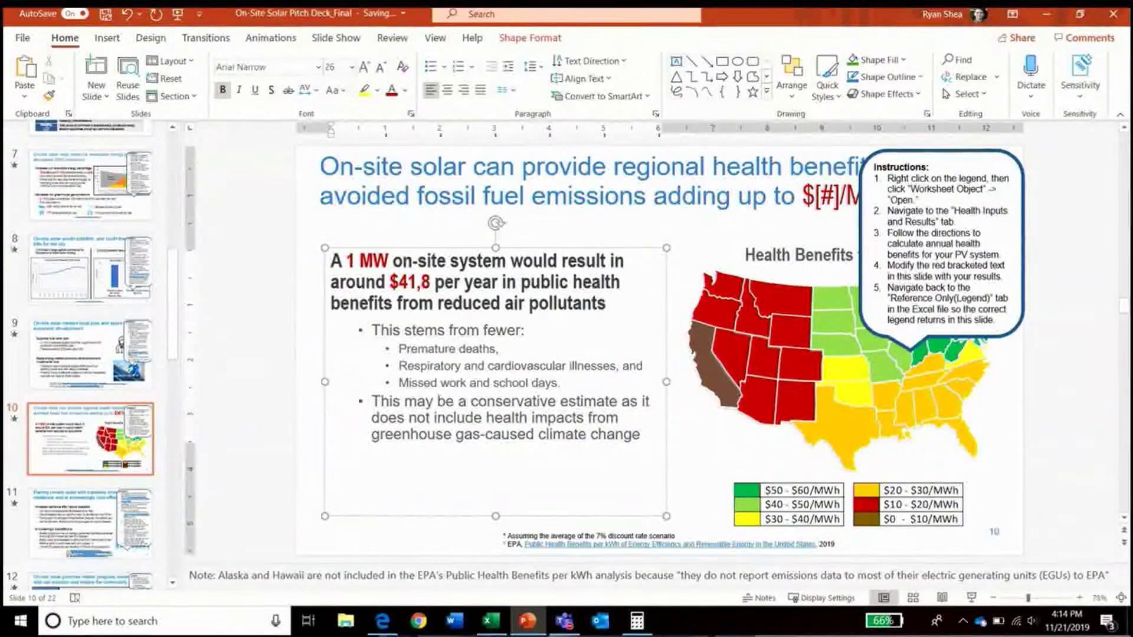
type("0")
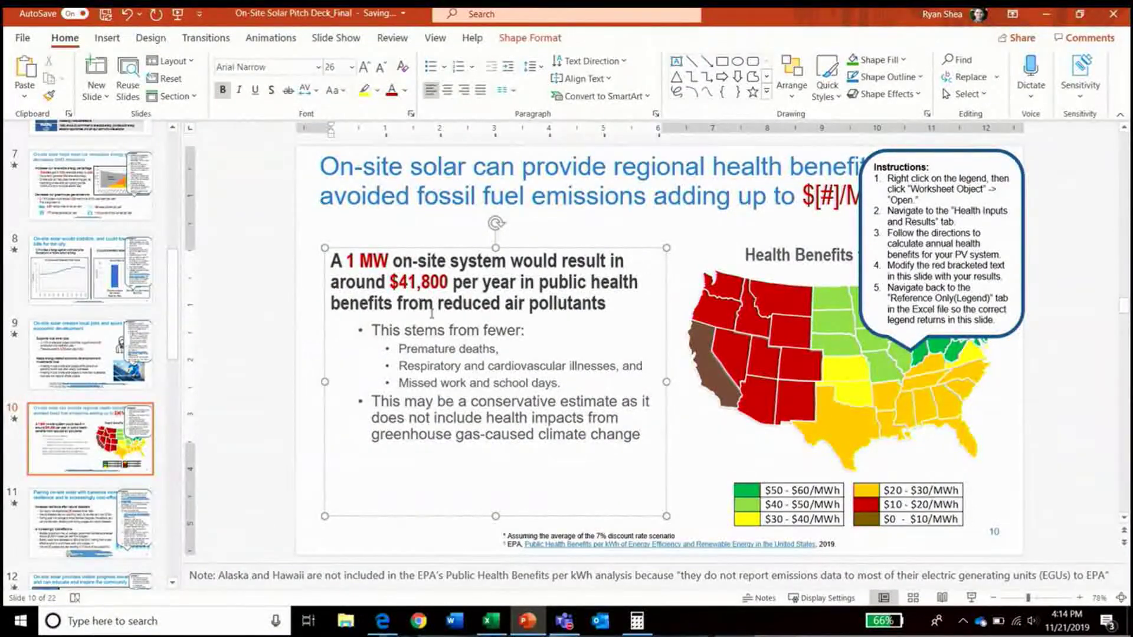
Reopen the embedded worksheet on its Health Inputs & Results sheet
left_click(422, 559)
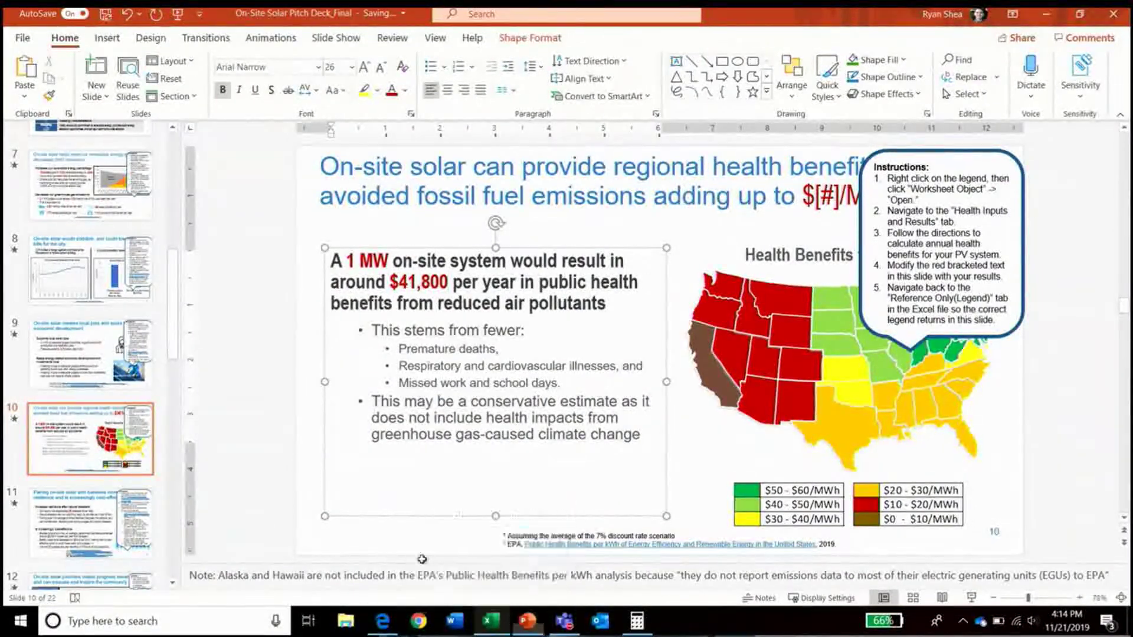
left_click(126, 579)
scroll(172, 258, "down", 2)
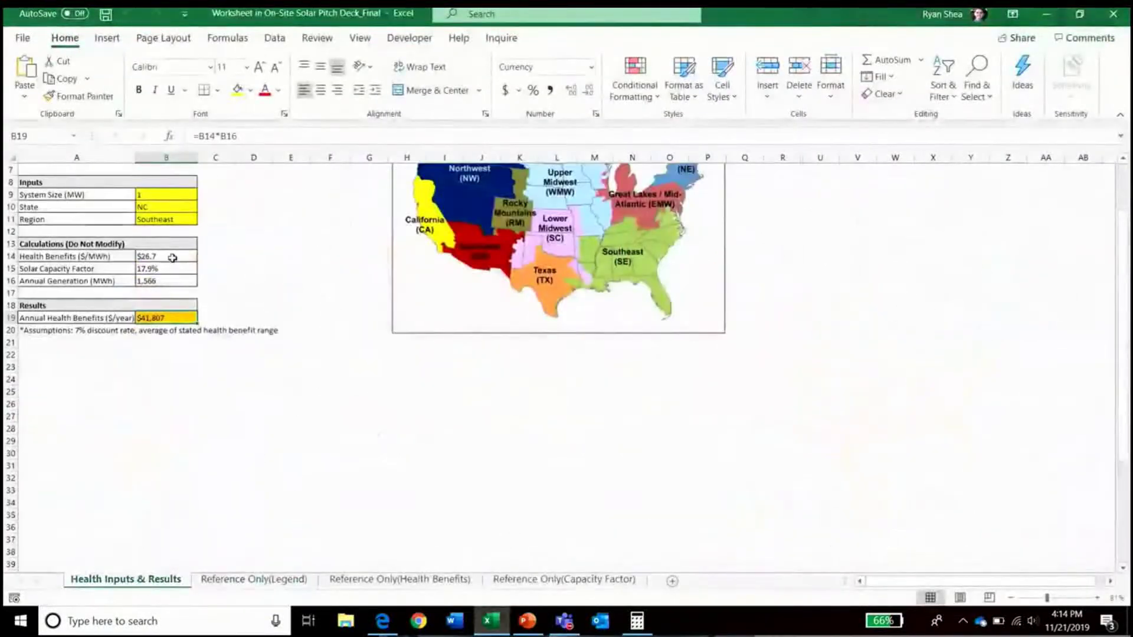
Check the $26.7/MWh health benefit, then restore the legend sheet and close Excel
left_click_drag(172, 258, 58, 255)
left_click(181, 373)
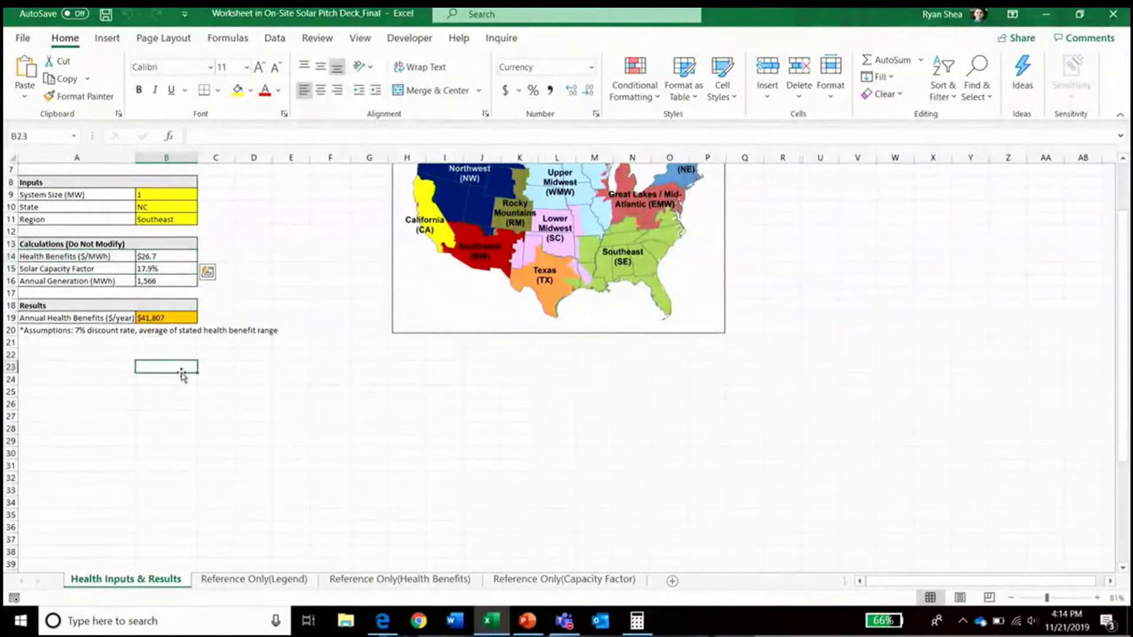
left_click(271, 579)
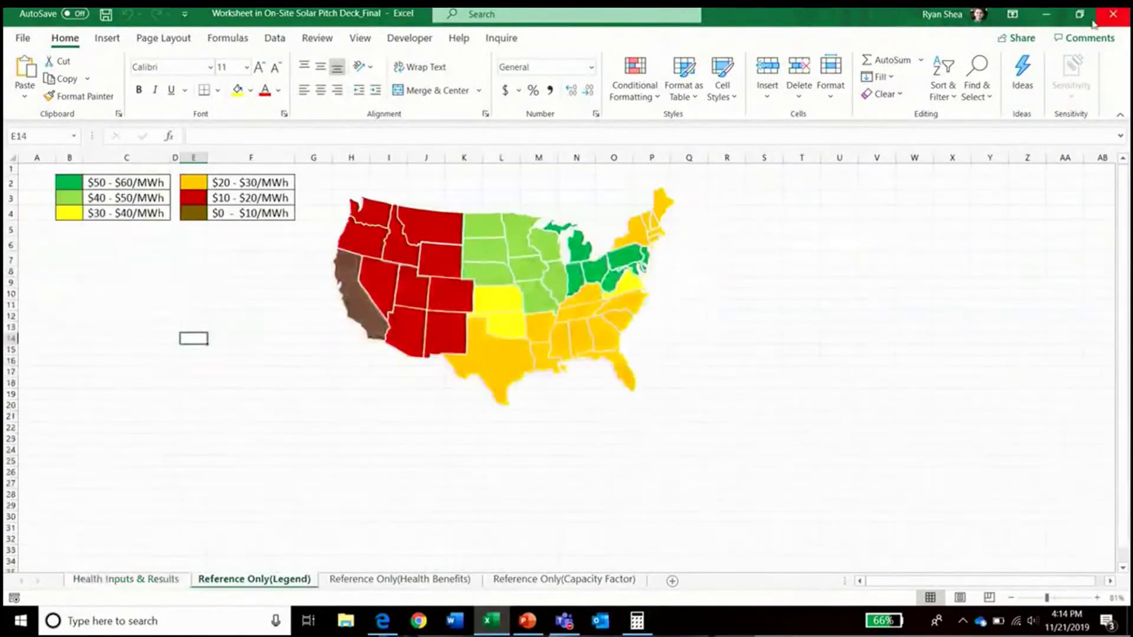
left_click(1048, 16)
Change slide 10's title figure to $27/MWh and go to slide 11
key("BackSpace")
key("BackSpace")
key("BackSpace")
type("27/M")
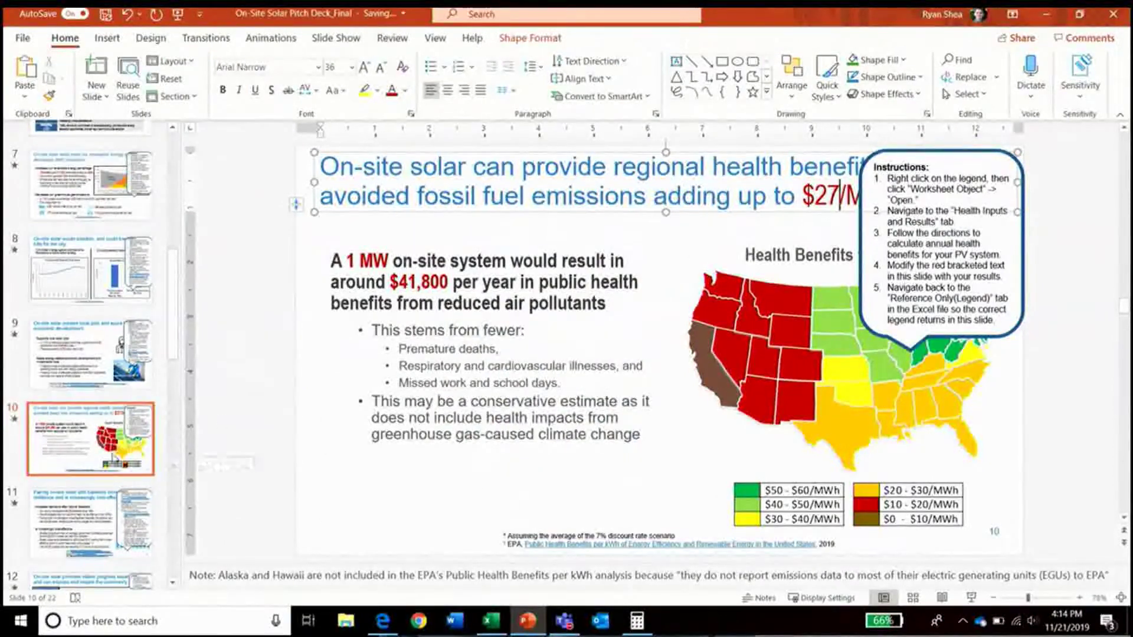
left_click(94, 522)
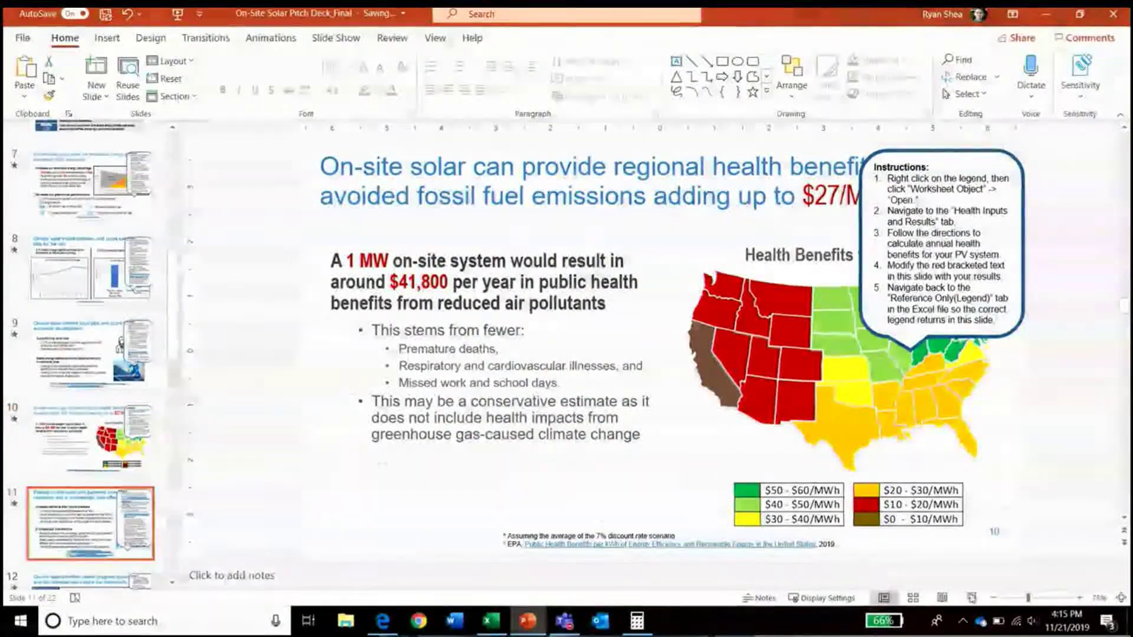
Preview slide 11's builds in Slide Show, then open its FEMA disaster-declarations link
left_click(972, 598)
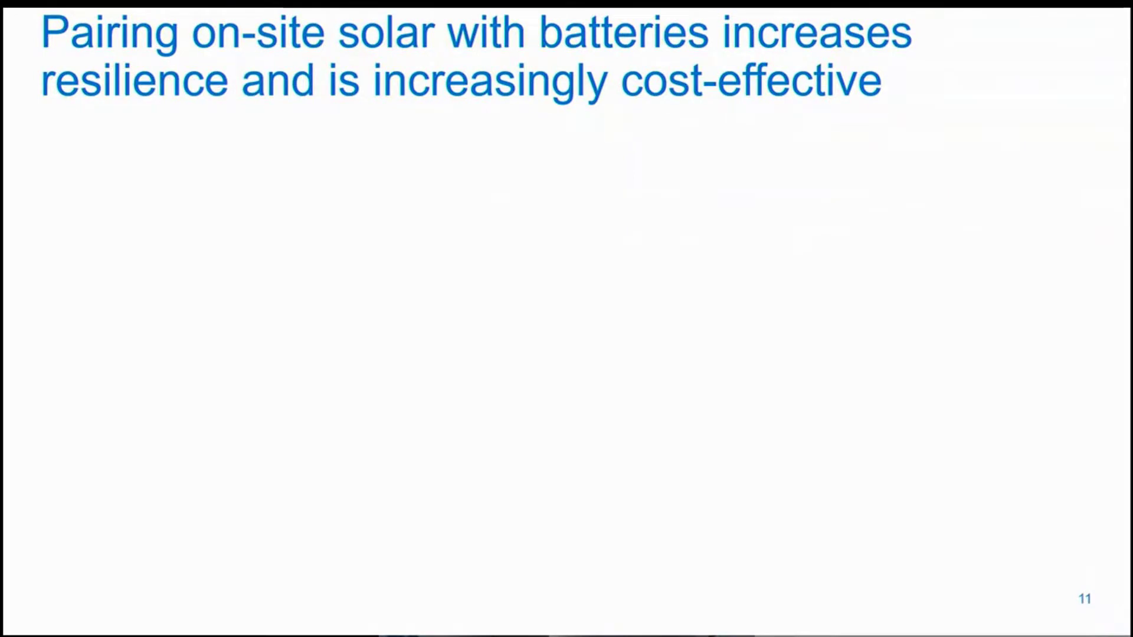
key("Right")
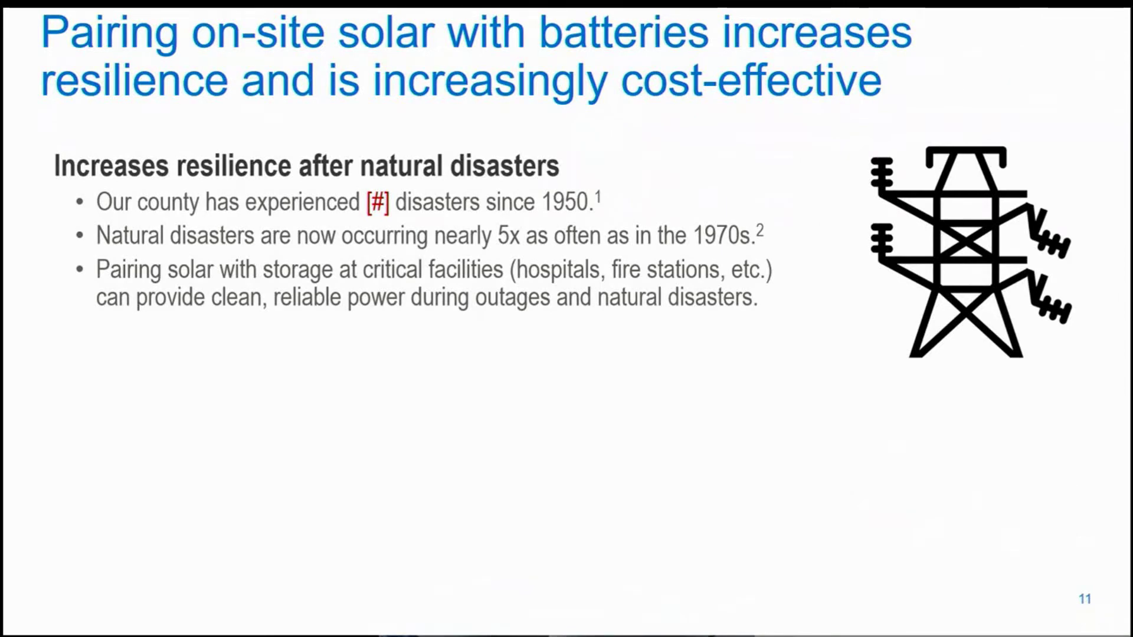
key("Right")
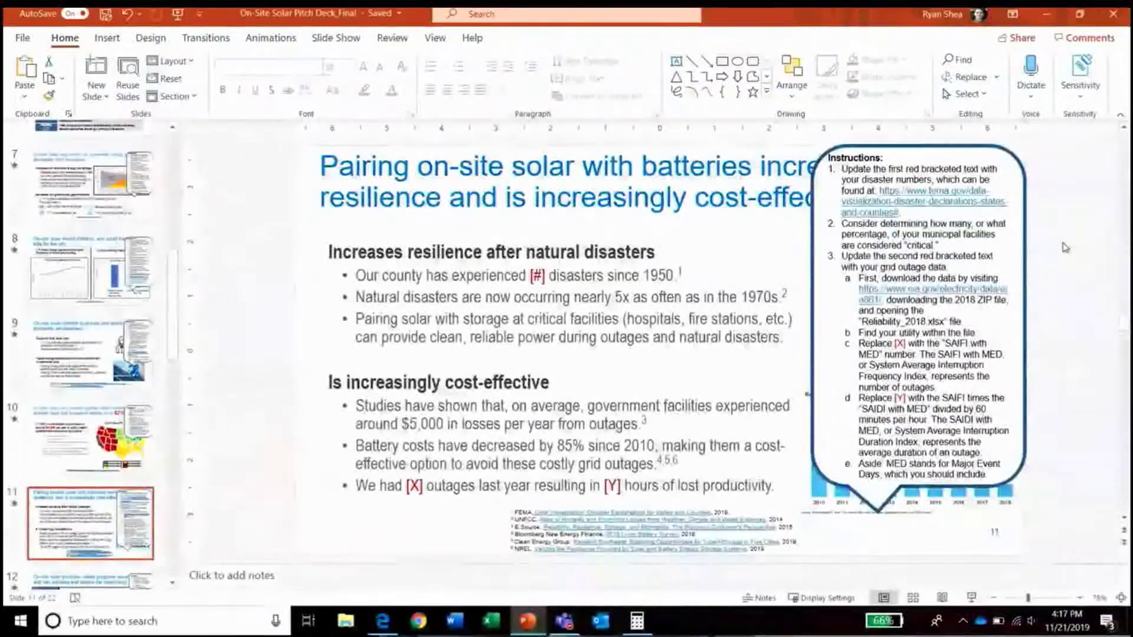
left_click(925, 200, "ctrl")
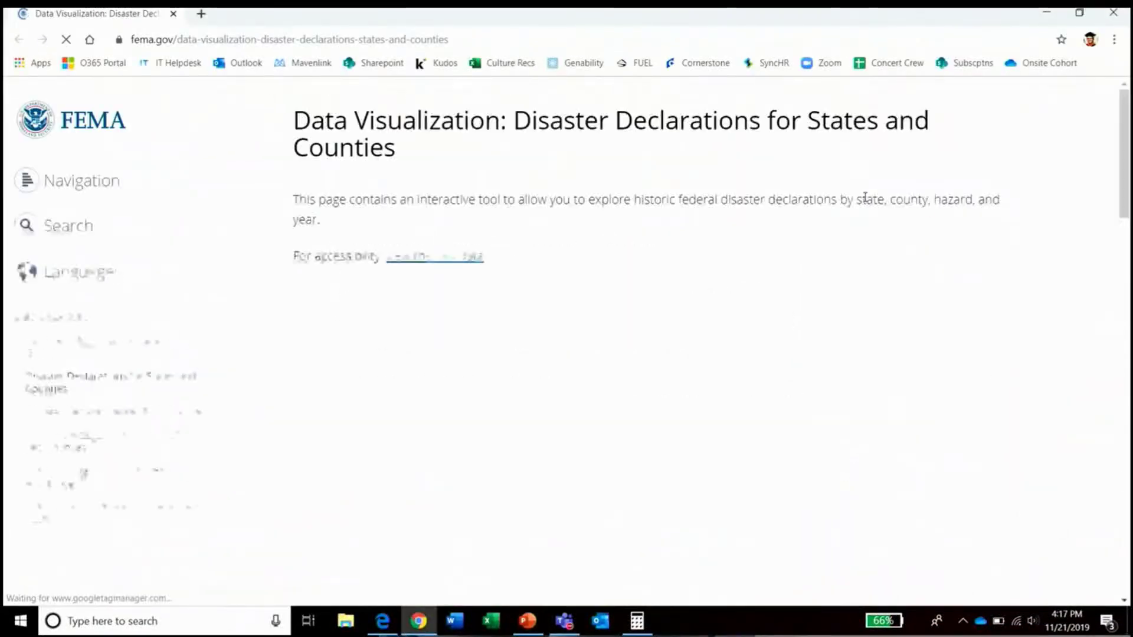
Choose North Carolina in FEMA's state filter
scroll(731, 278, "down", 1)
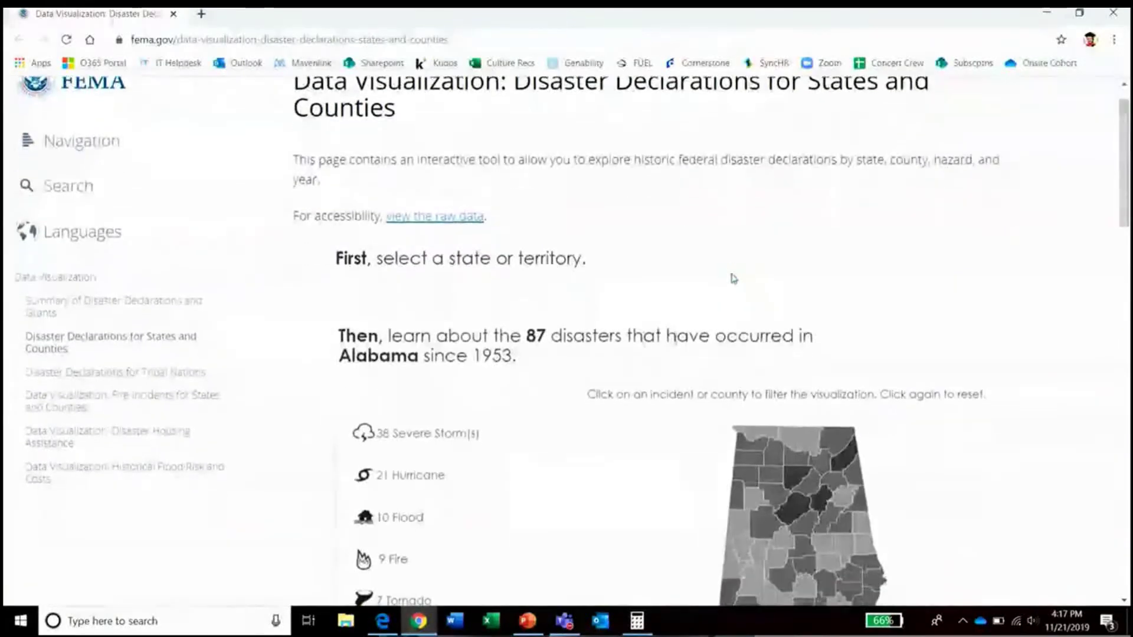
left_click(574, 269)
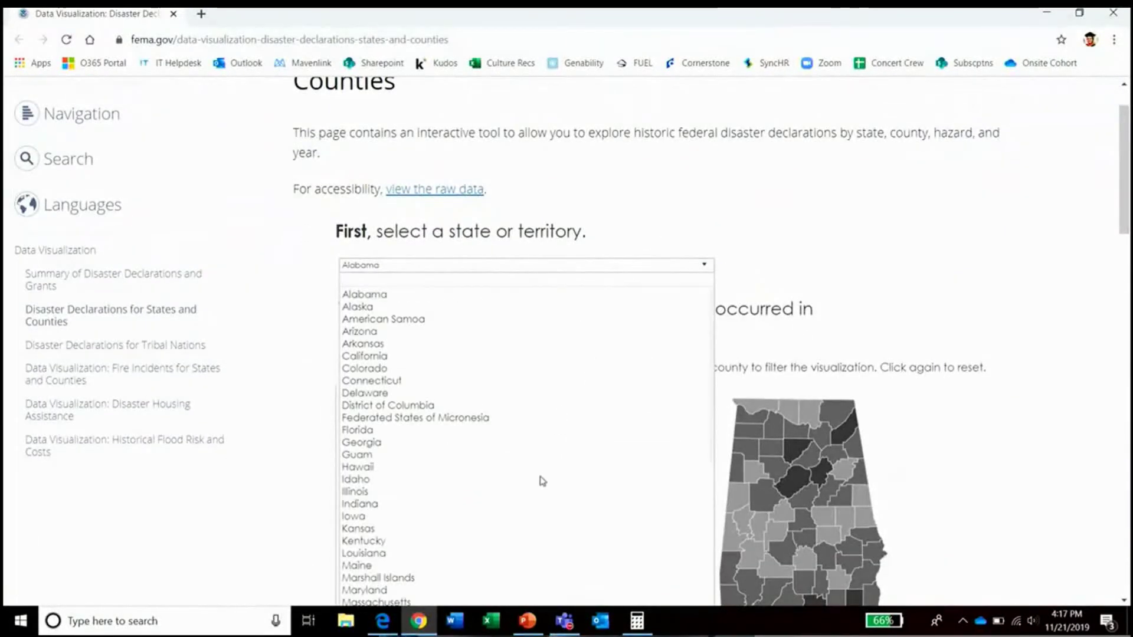
scroll(539, 481, "down", 4)
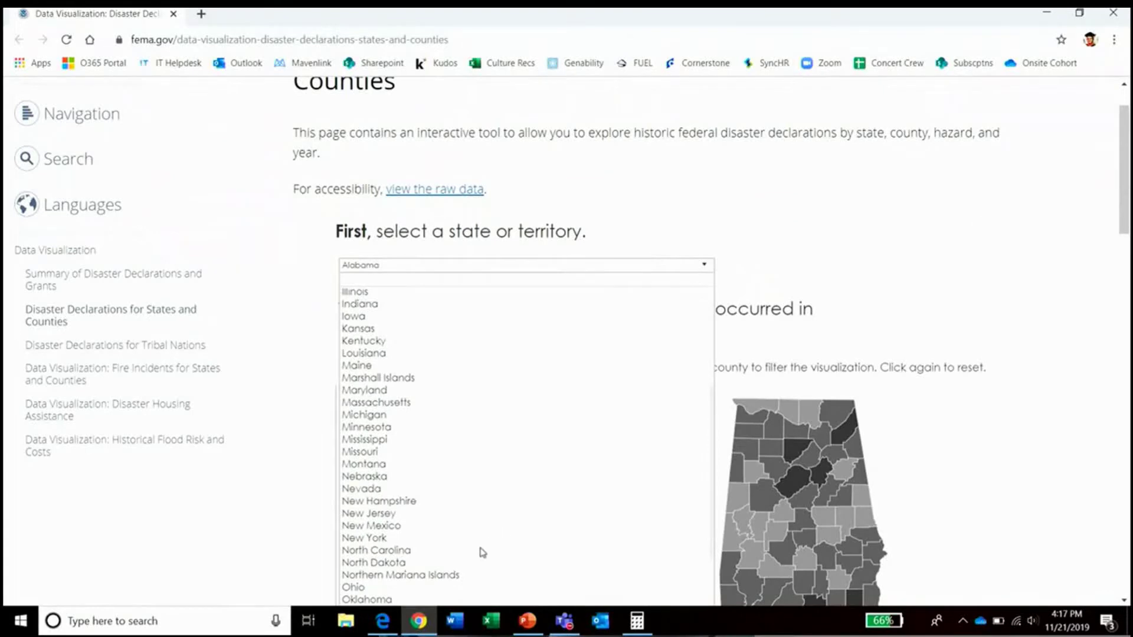
key("Escape")
type("nor")
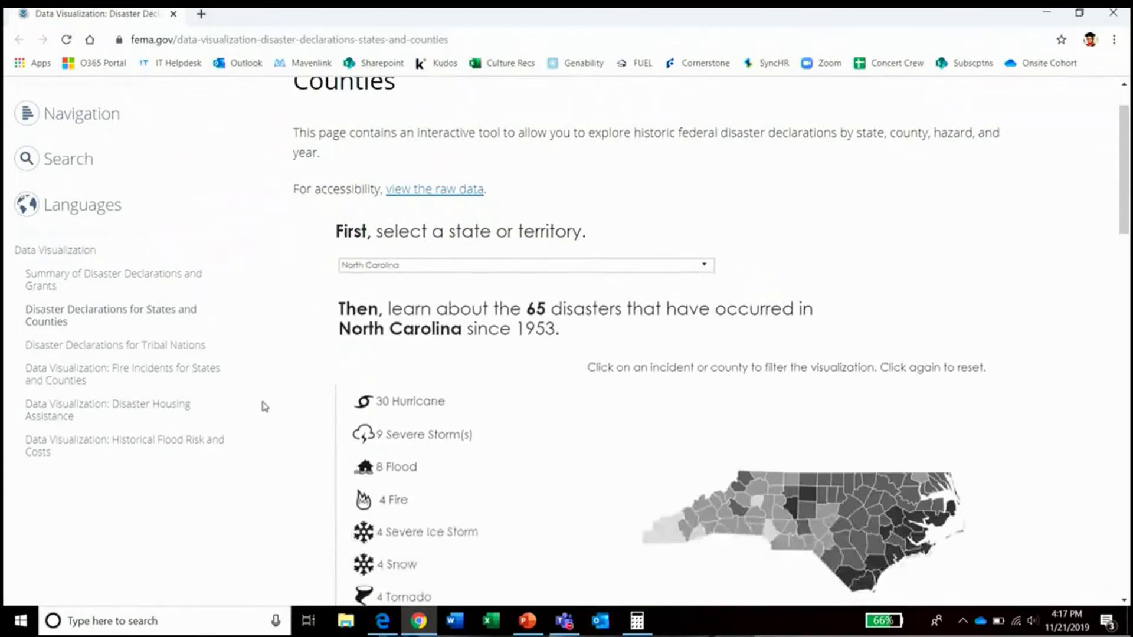
scroll(260, 405, "down", 3)
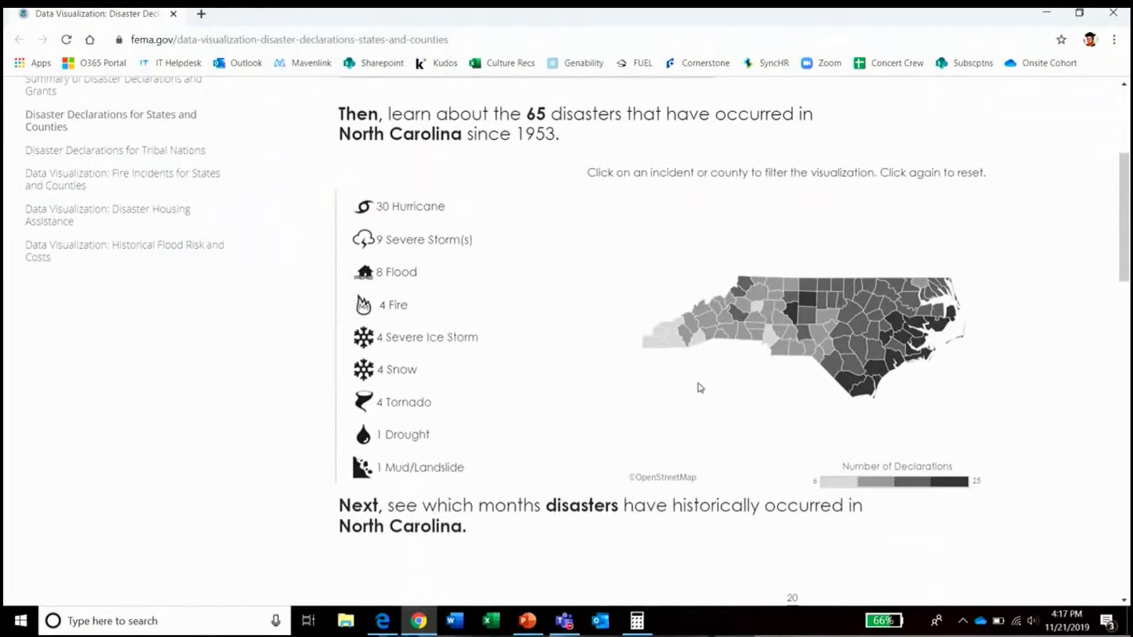
Filter to Mecklenburg County, review its 10 disasters by year, and close Chrome
mouse_move(767, 336)
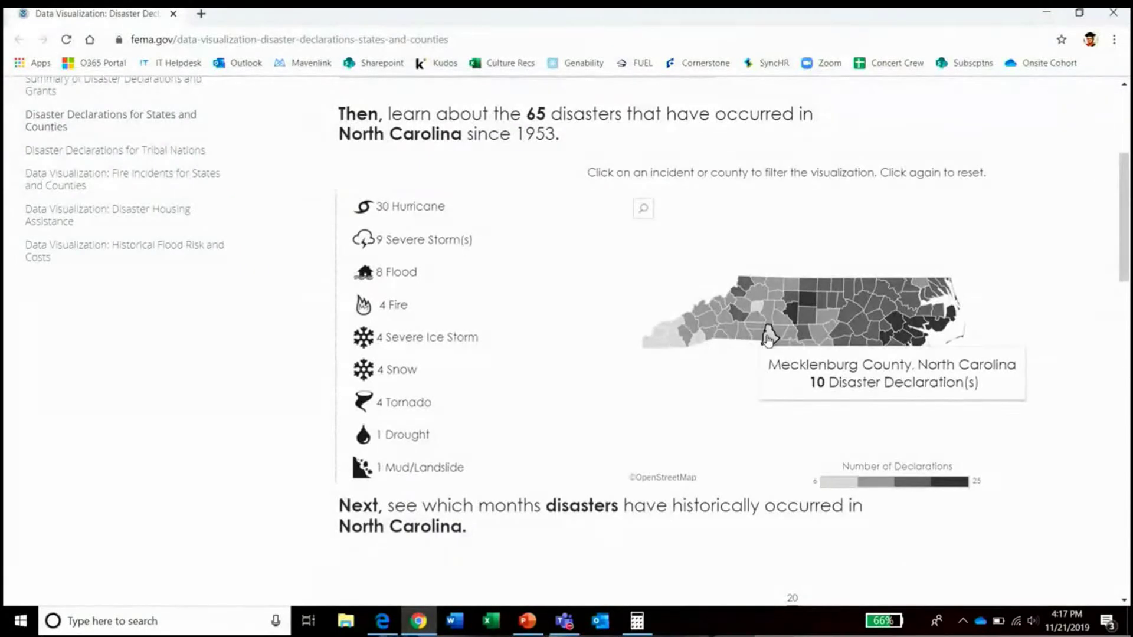
left_click(769, 338)
left_click(768, 336)
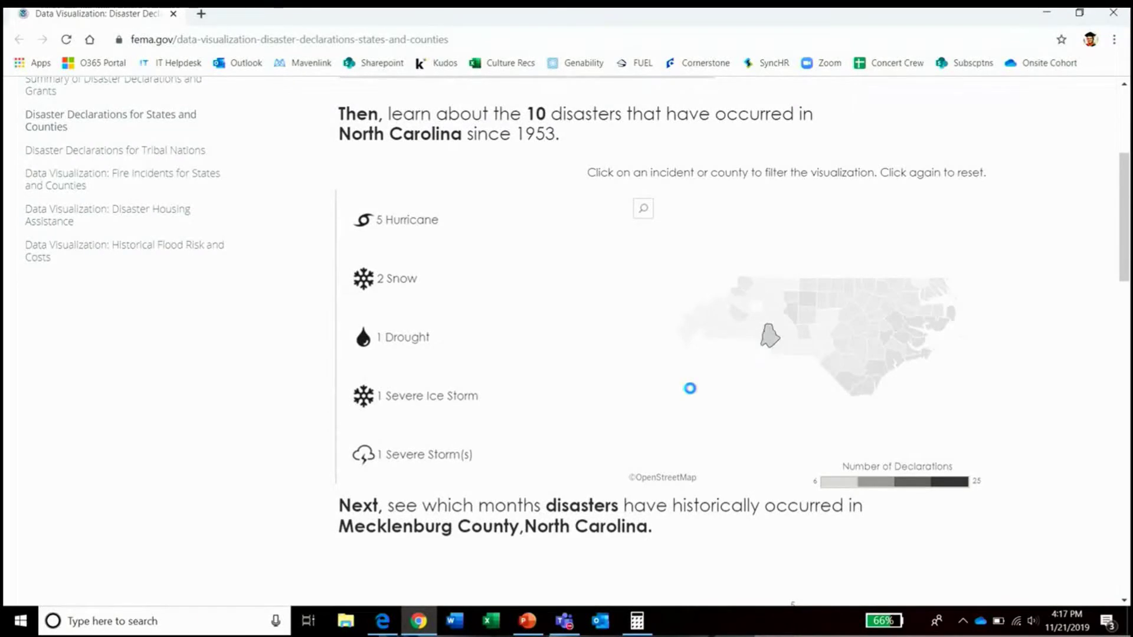
scroll(690, 393, "down", 3)
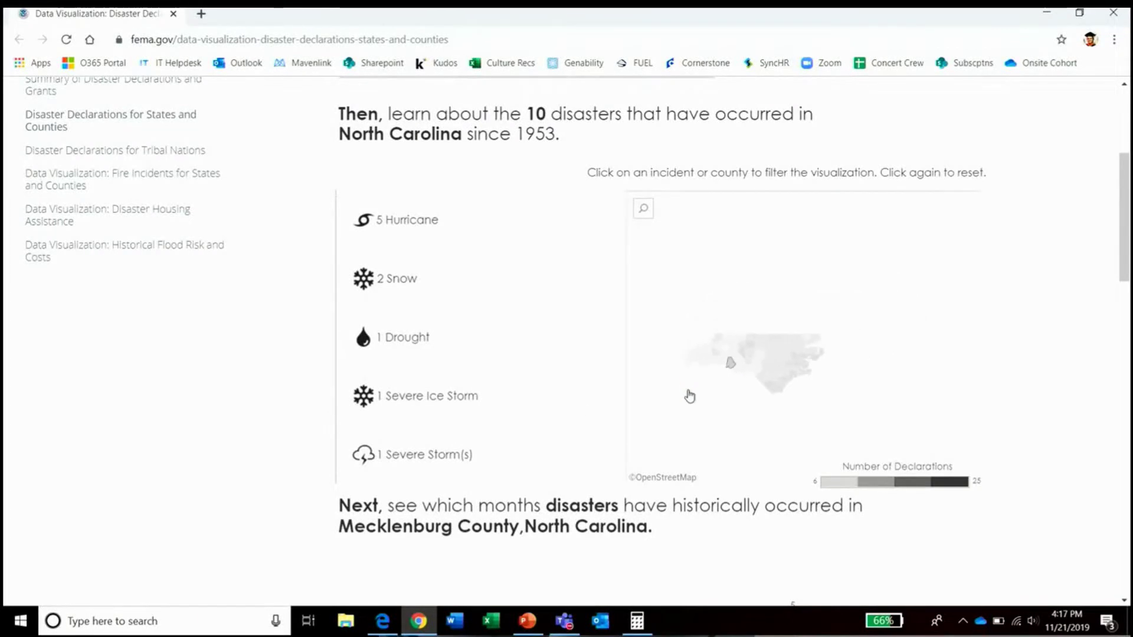
scroll(546, 425, "down", 9)
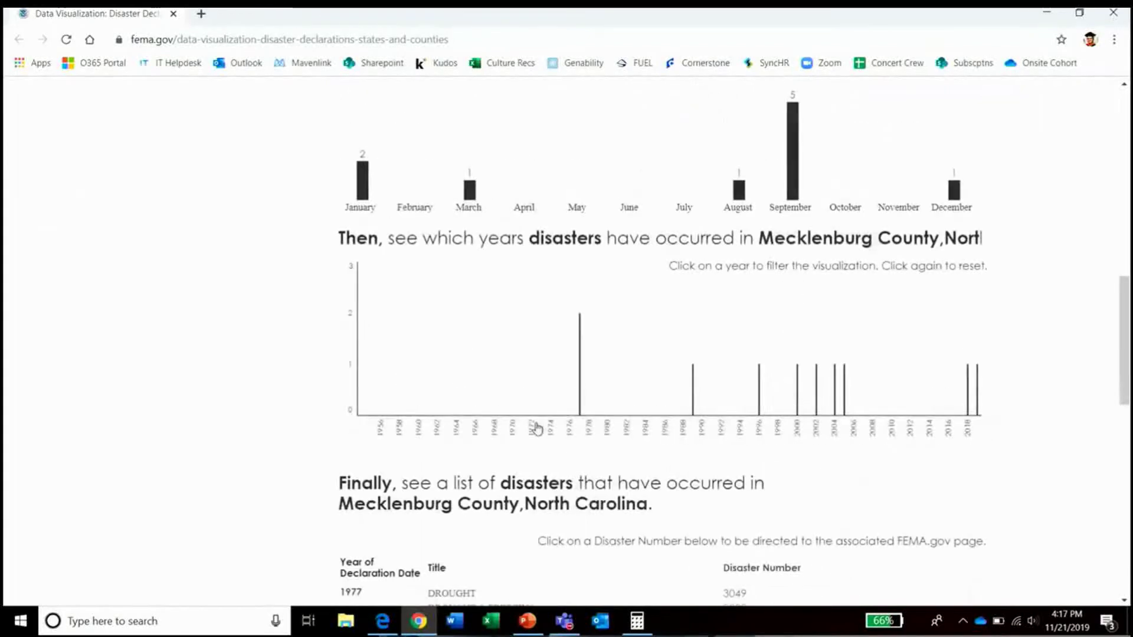
mouse_move(797, 405)
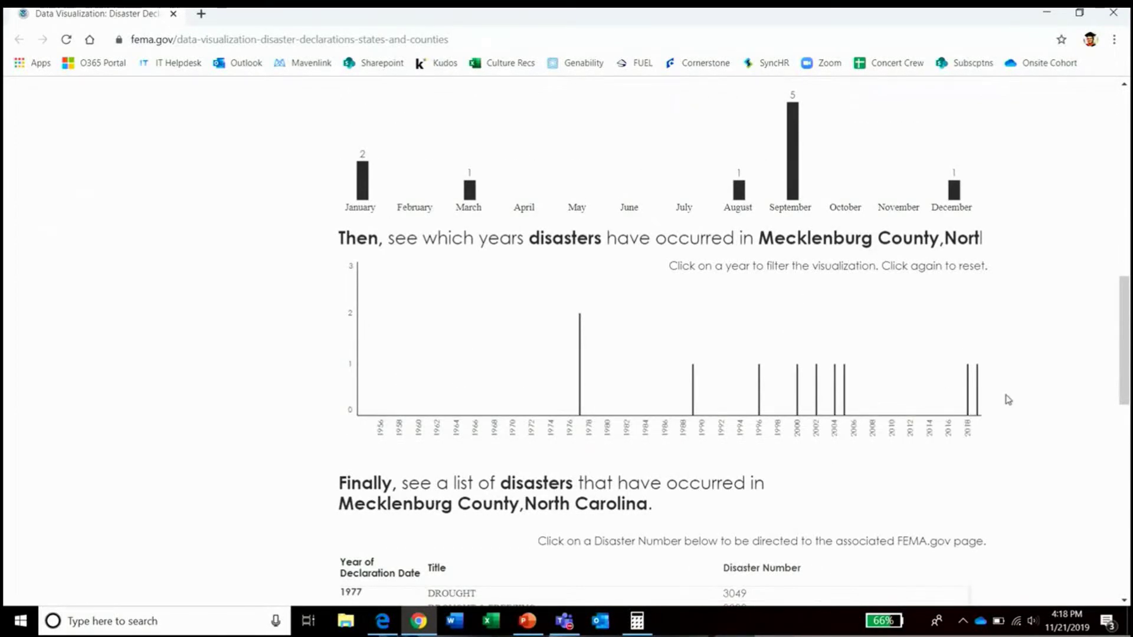
left_click(1047, 12)
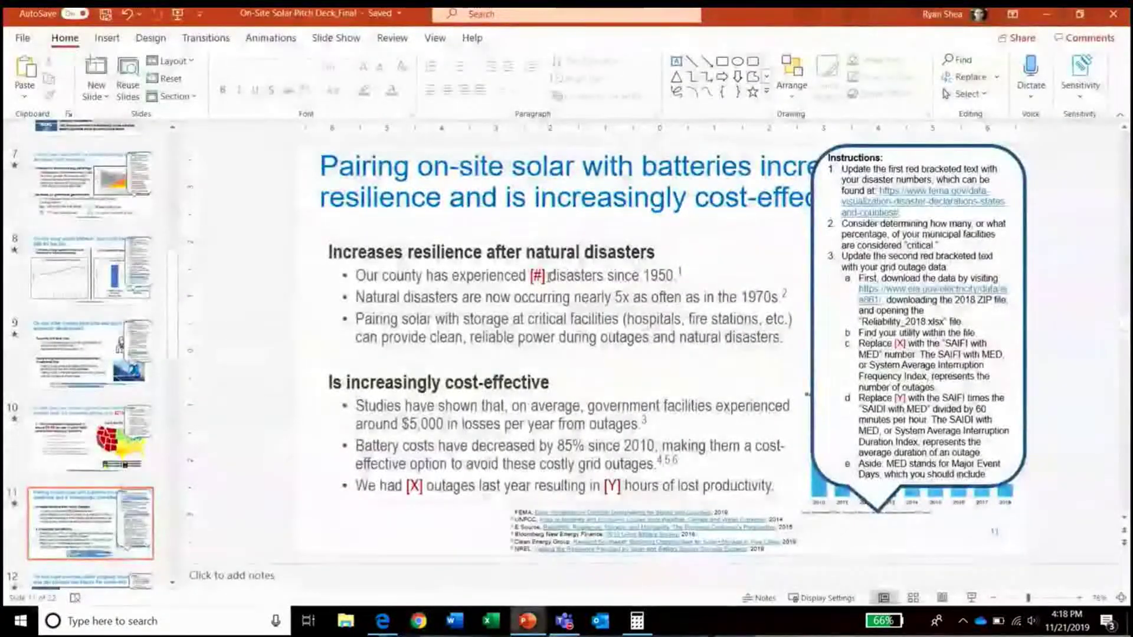
Fill in 10 disasters since 1950, 6 since 2000, and open the EIA data link
key("BackSpace")
key("BackSpace")
key("BackSpace")
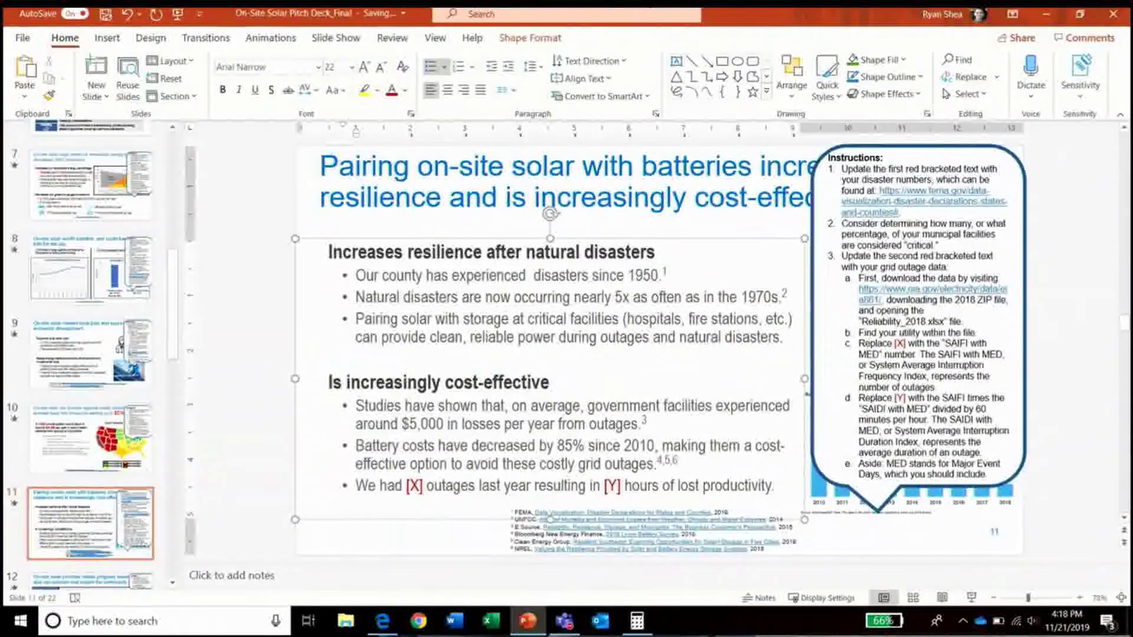
type("10")
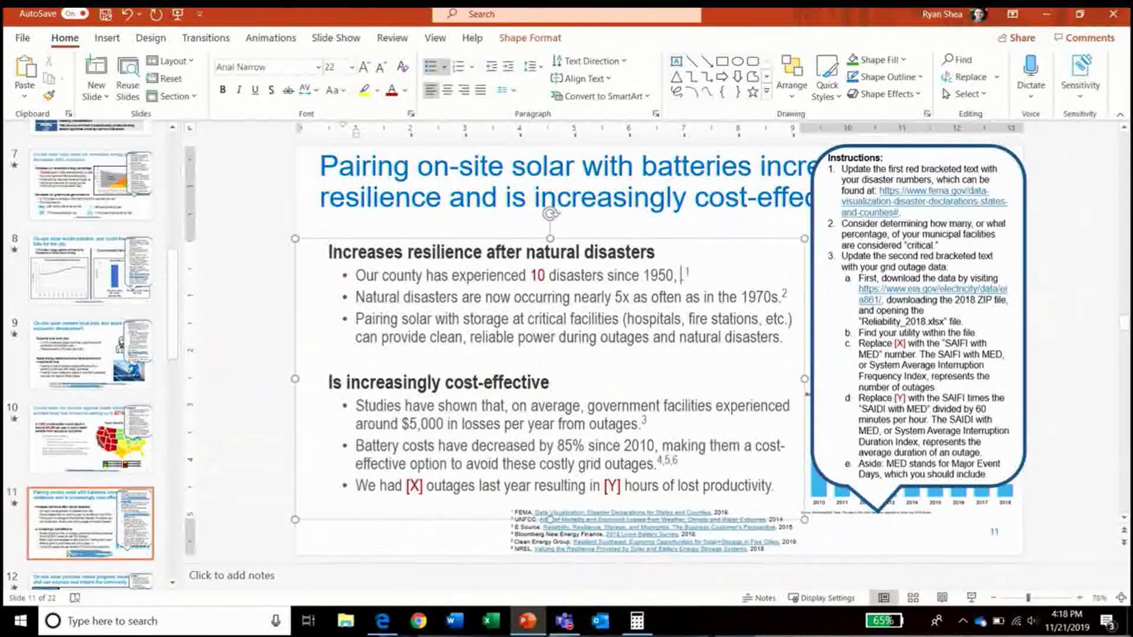
type("6 of which")
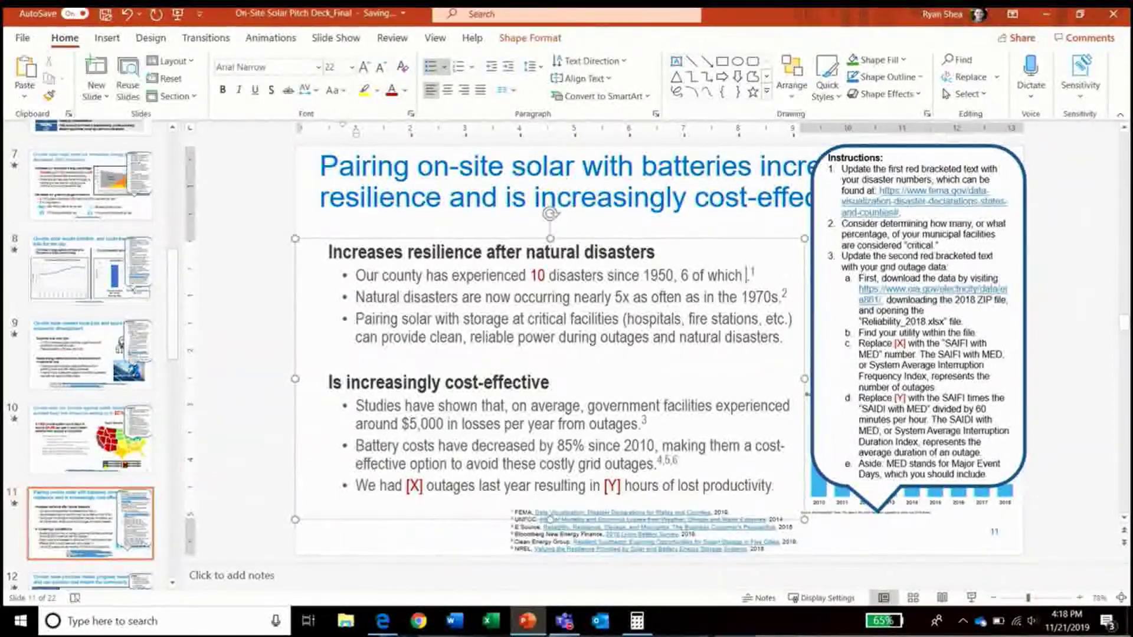
type(" have occ")
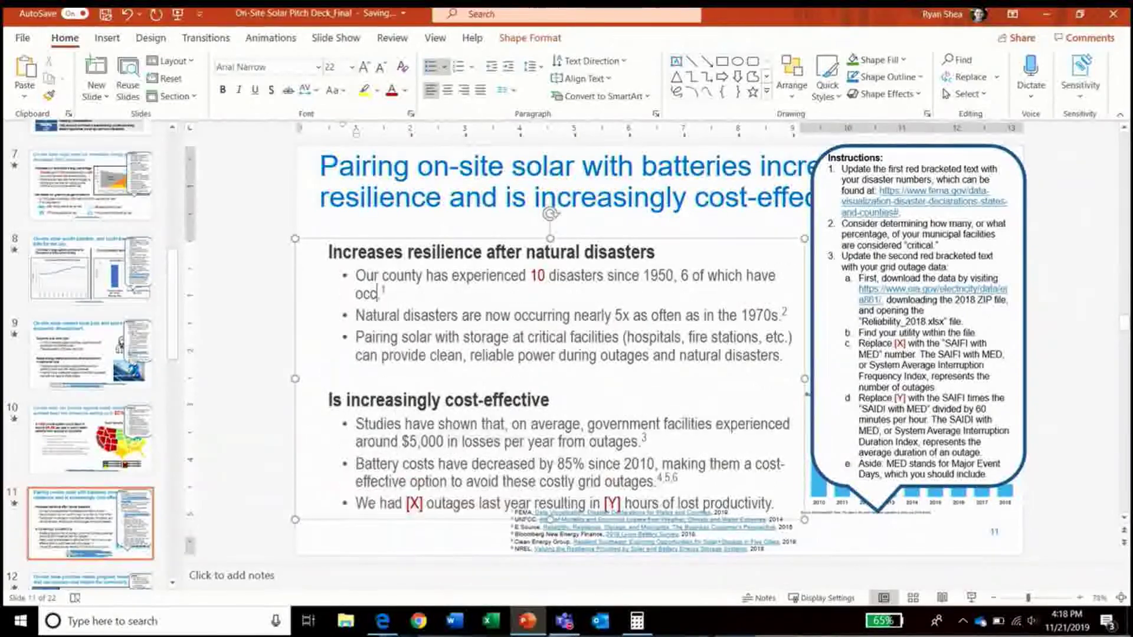
type("urred since ")
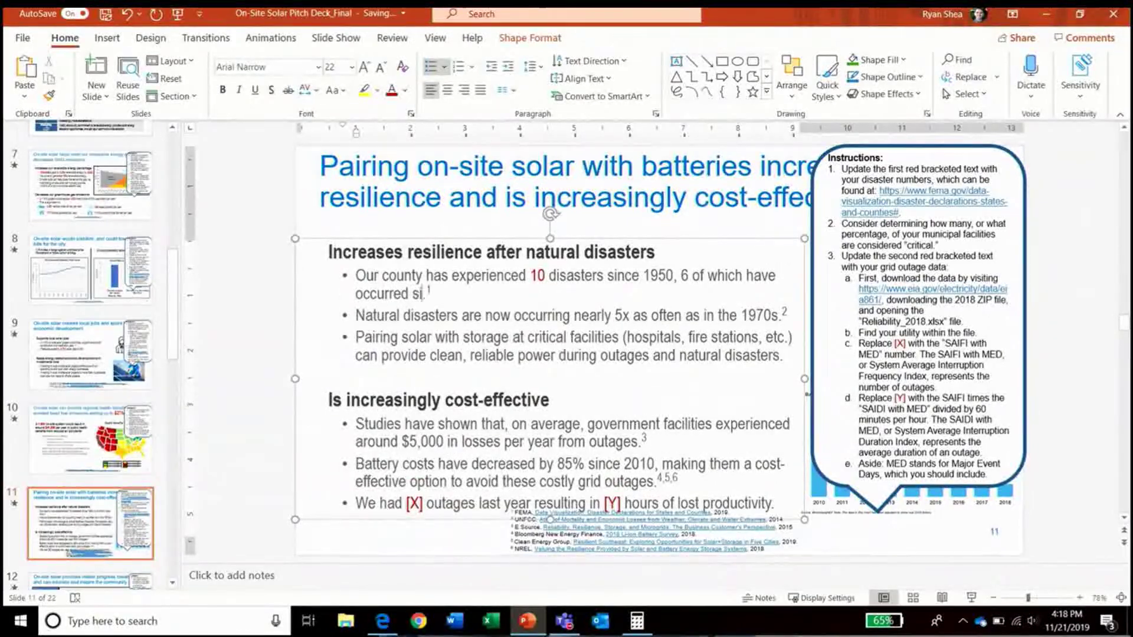
type("2000")
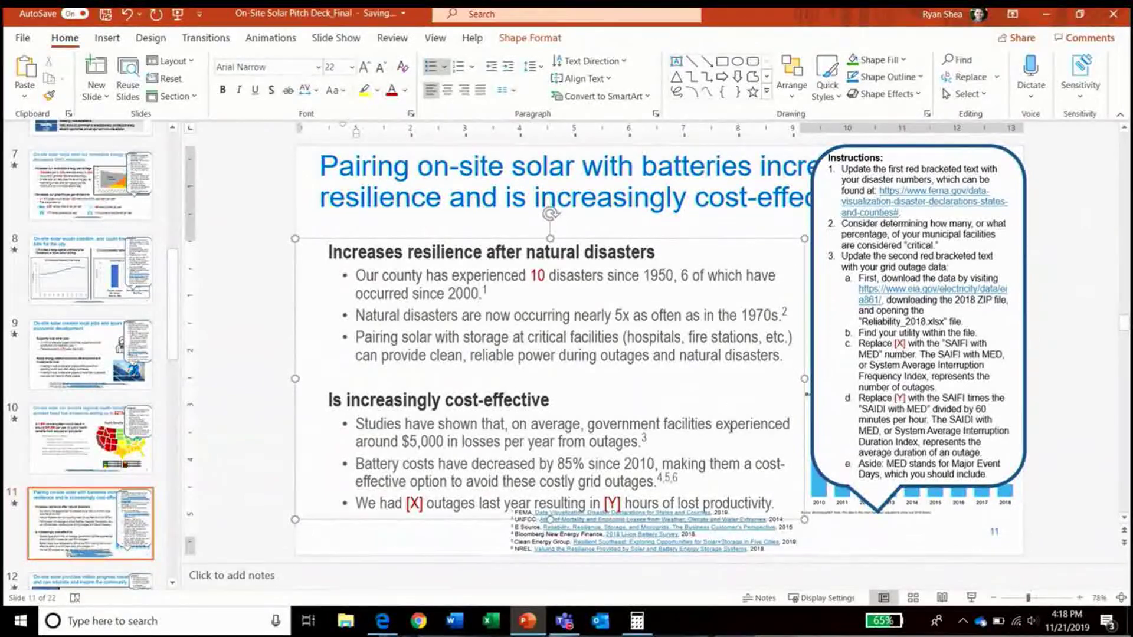
left_click(897, 289)
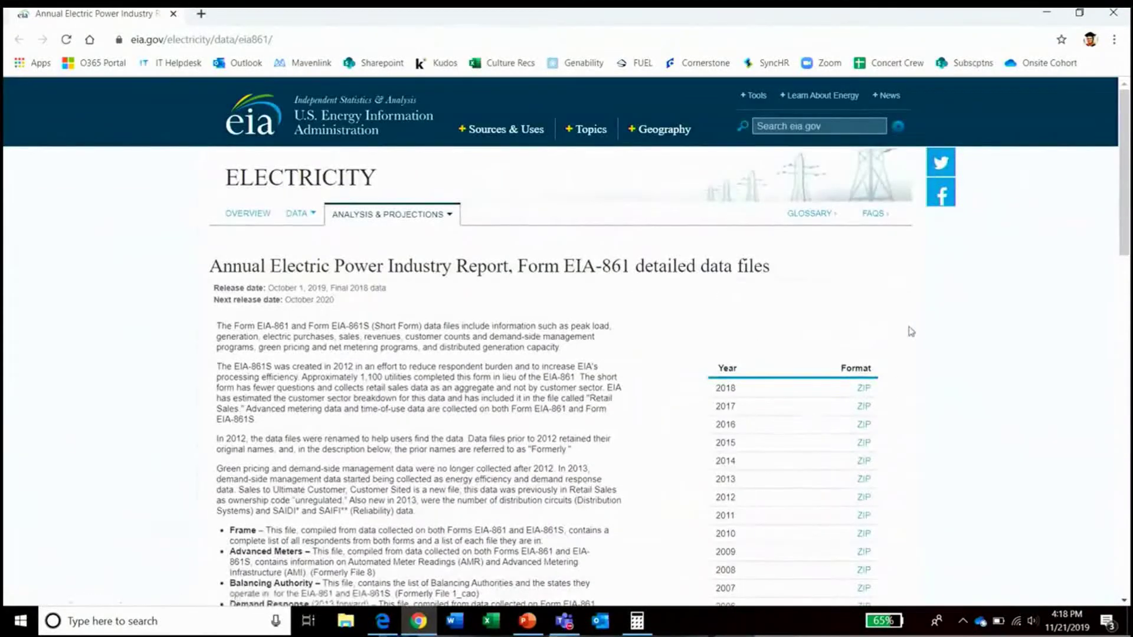
Download the 2018 EIA-861 ZIP and open Reliability_2018 from it
left_click(864, 394)
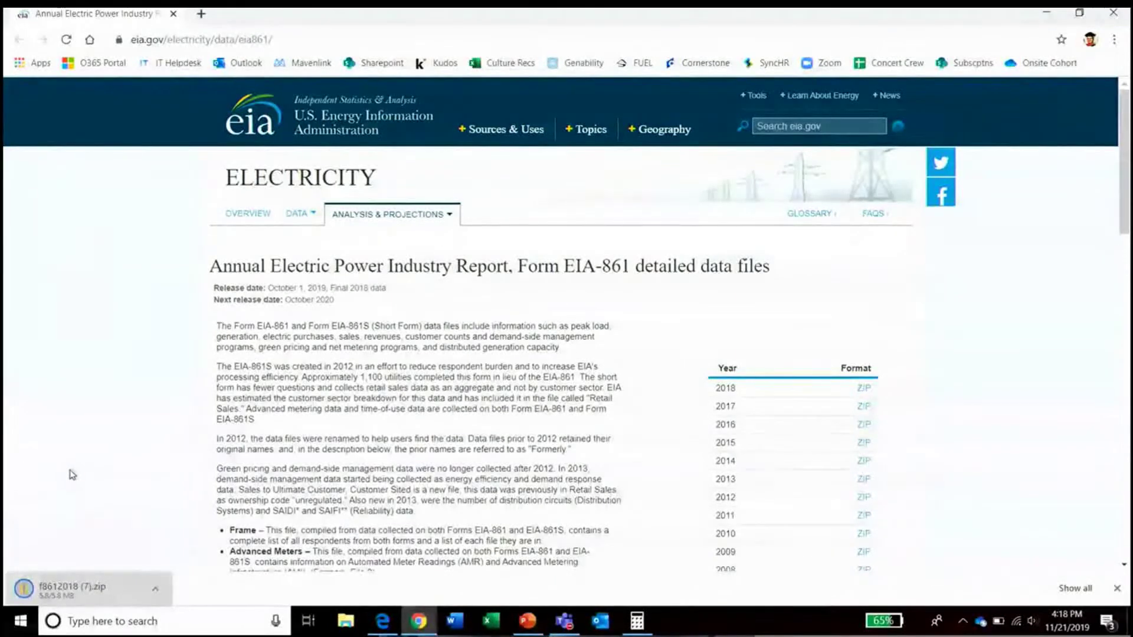
left_click(71, 587)
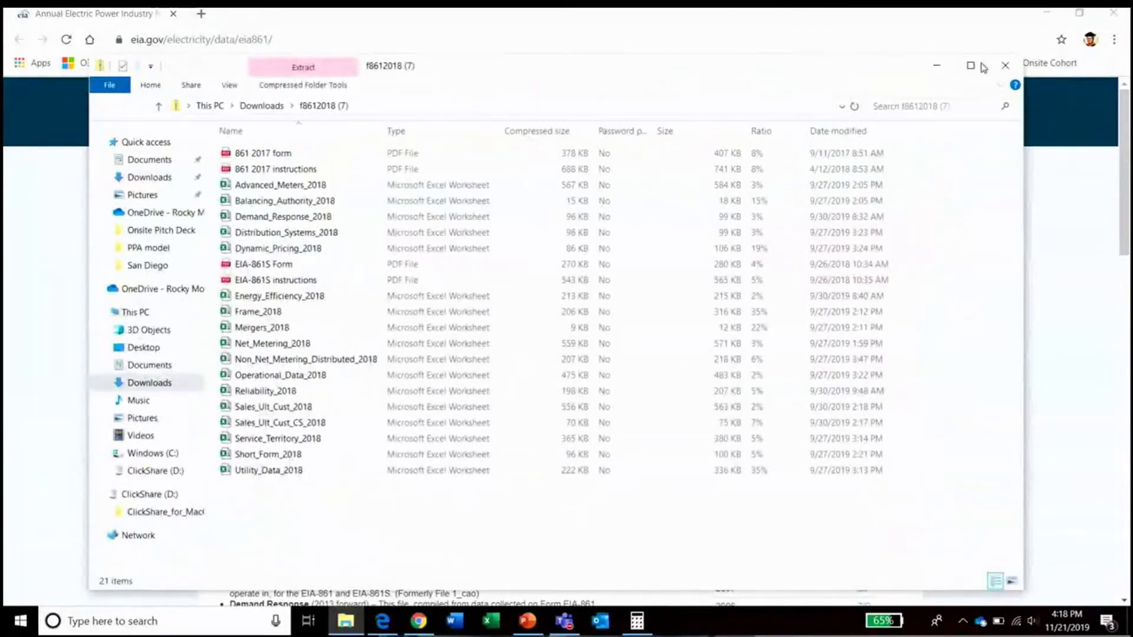
double_click(284, 392)
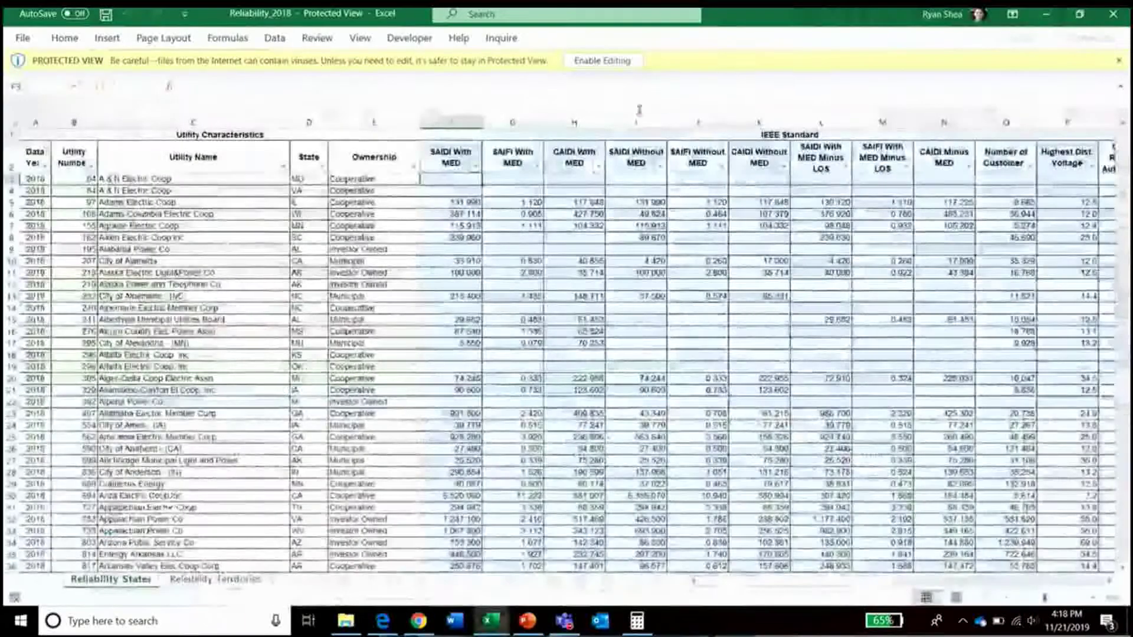
Enable editing and find the Duke Energy Carolinas row
left_click(621, 61)
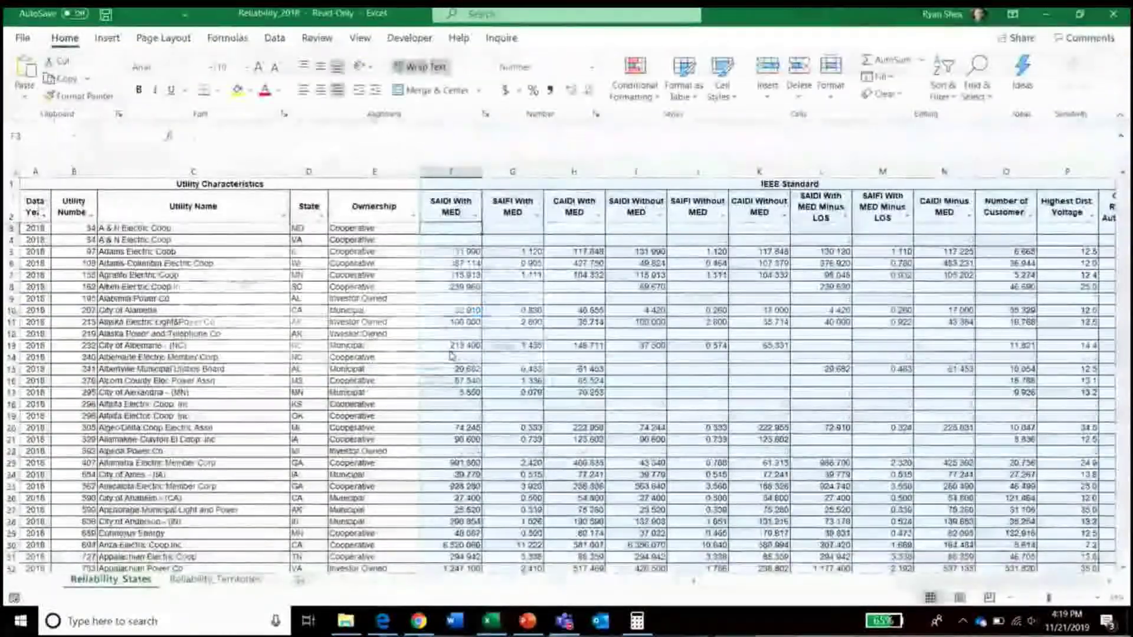
key("ctrl+f")
type("Duke Energy Carolina")
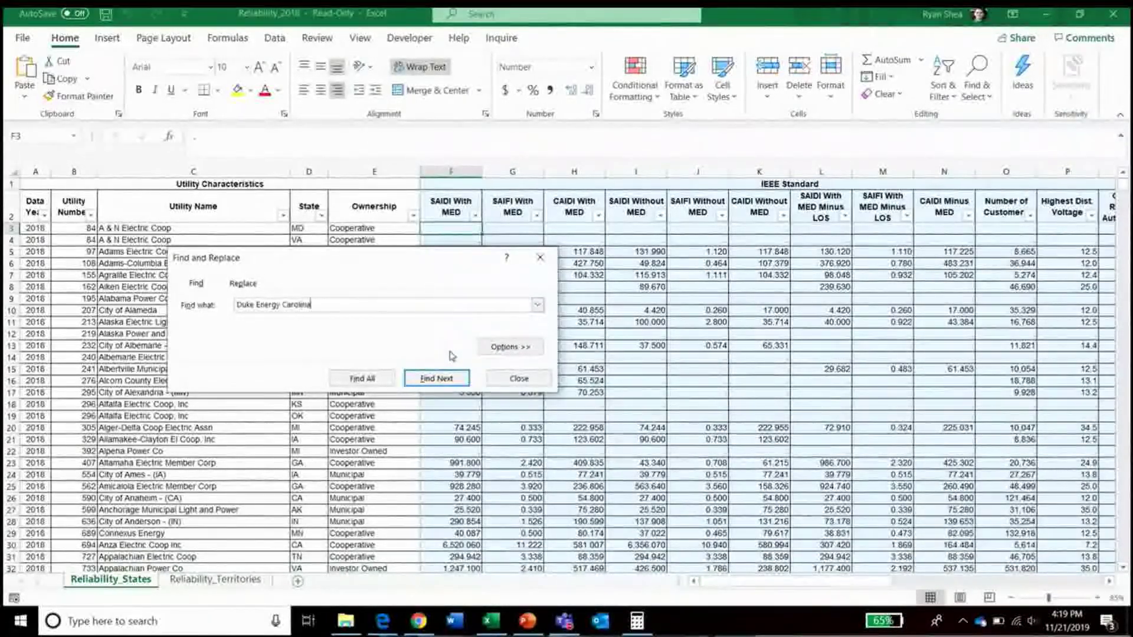
key("Return")
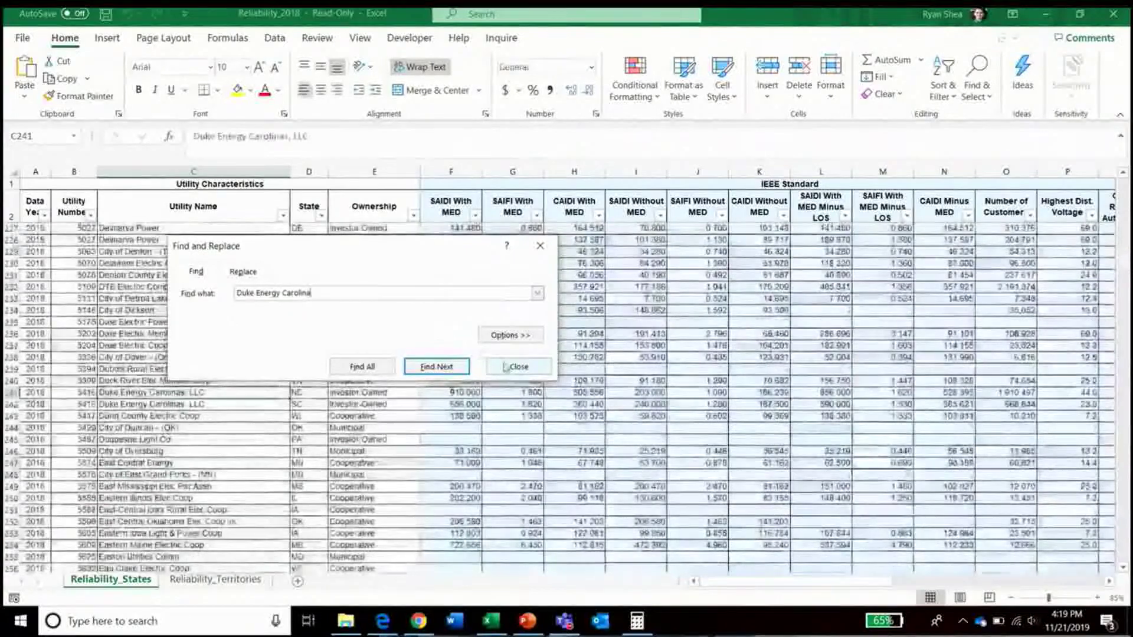
left_click(506, 368)
Fill row 241 yellow and bold its SAIDI 910 and SAIFI 1.8 with MED values
left_click(12, 393)
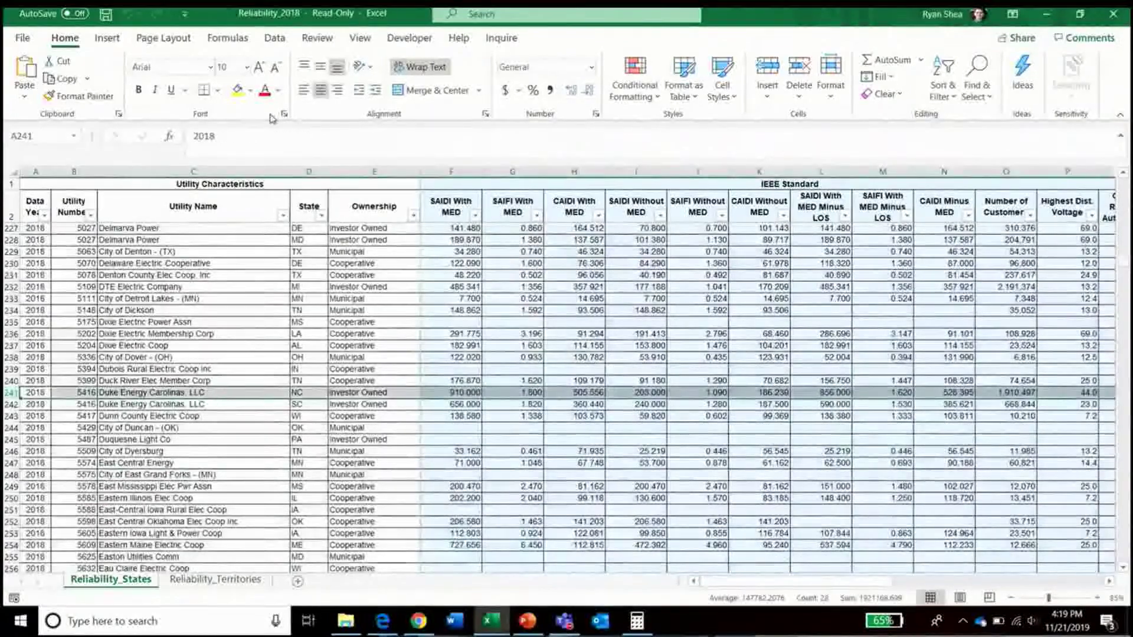
left_click(238, 90)
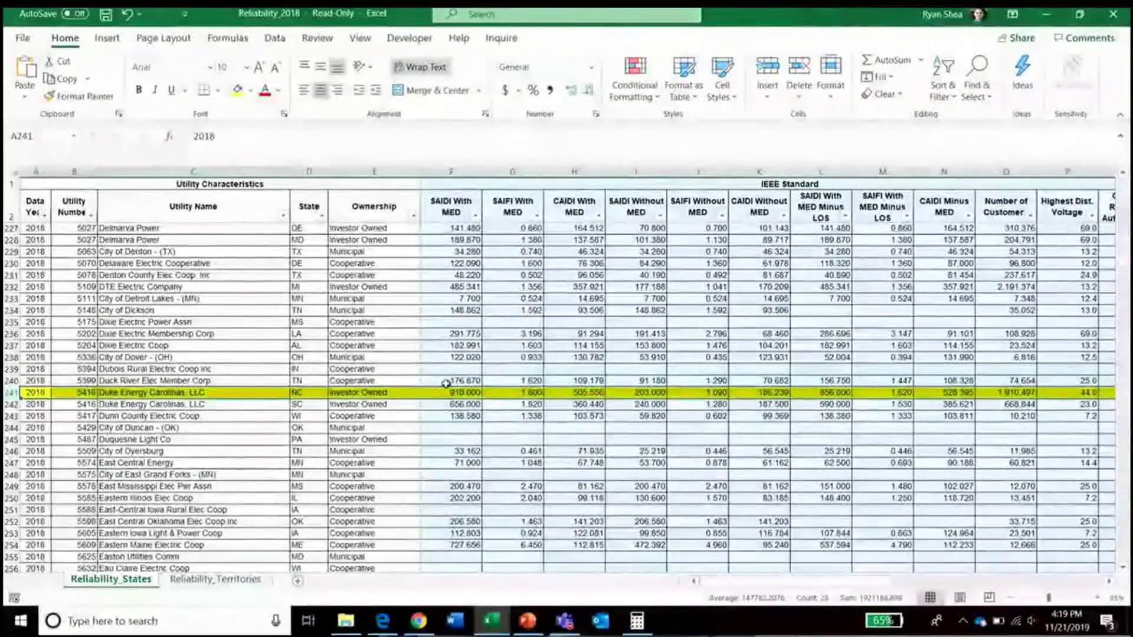
left_click_drag(514, 394, 452, 393)
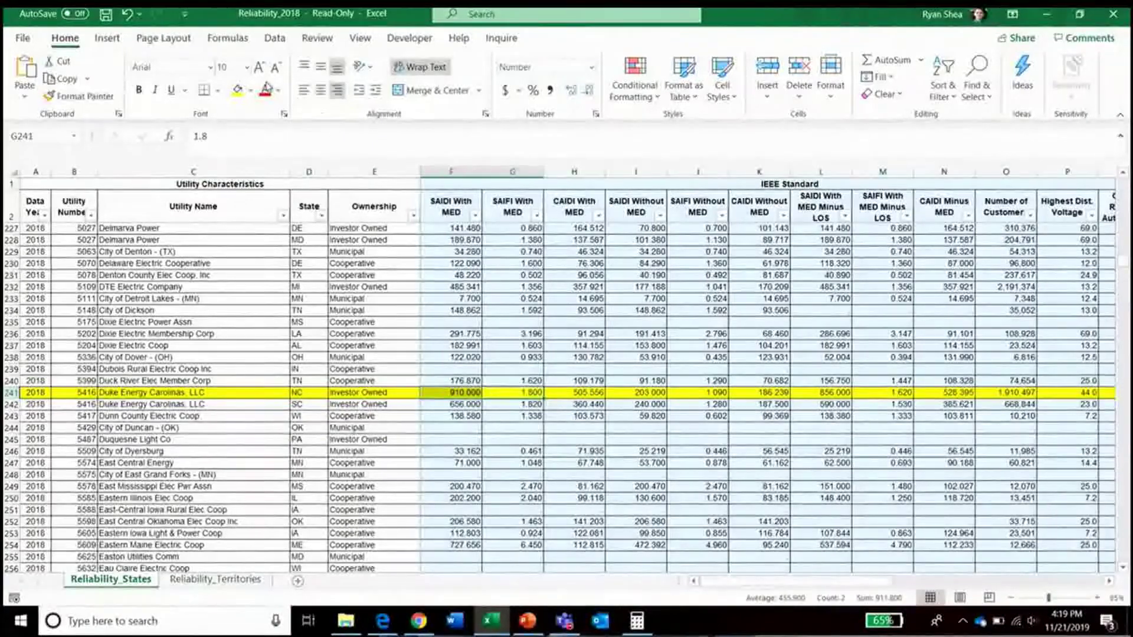
left_click(138, 90)
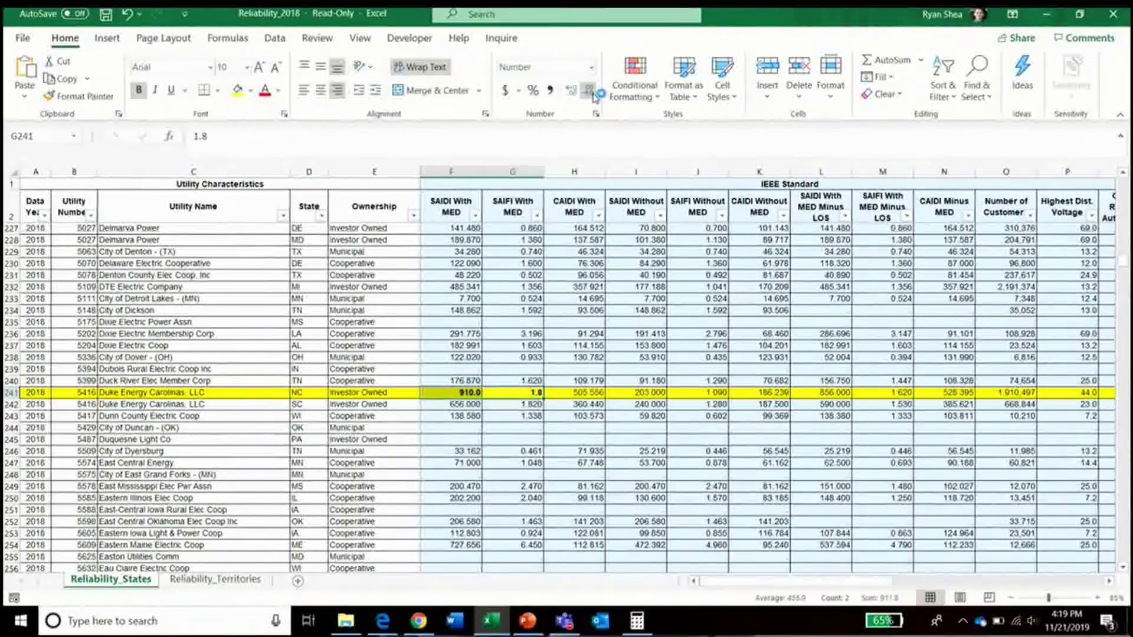
left_click(520, 393)
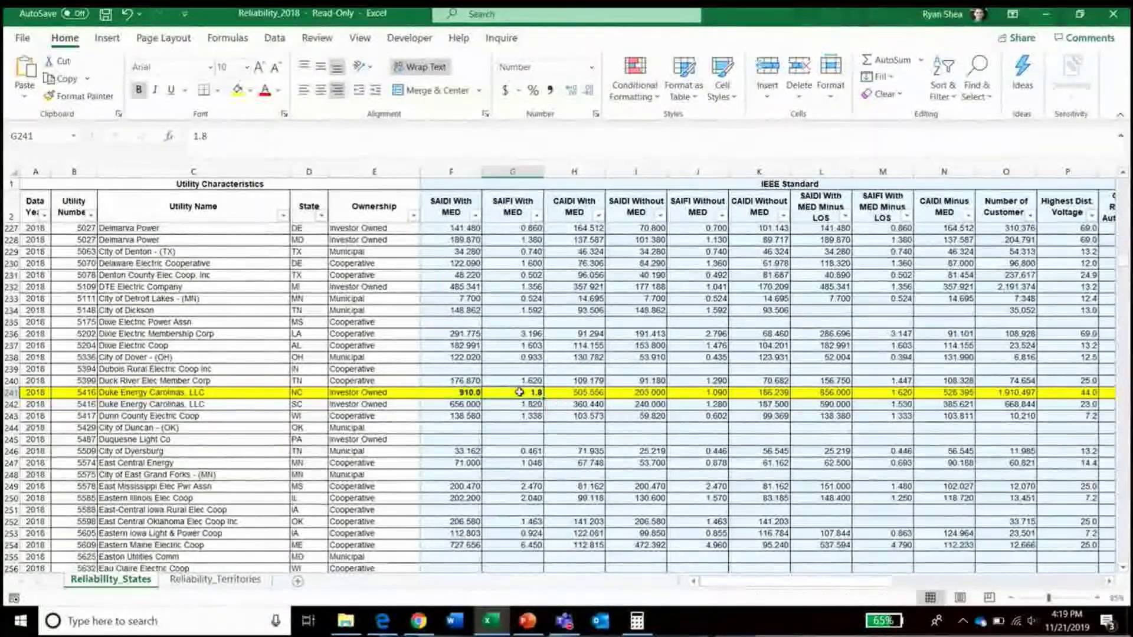
left_click(442, 392)
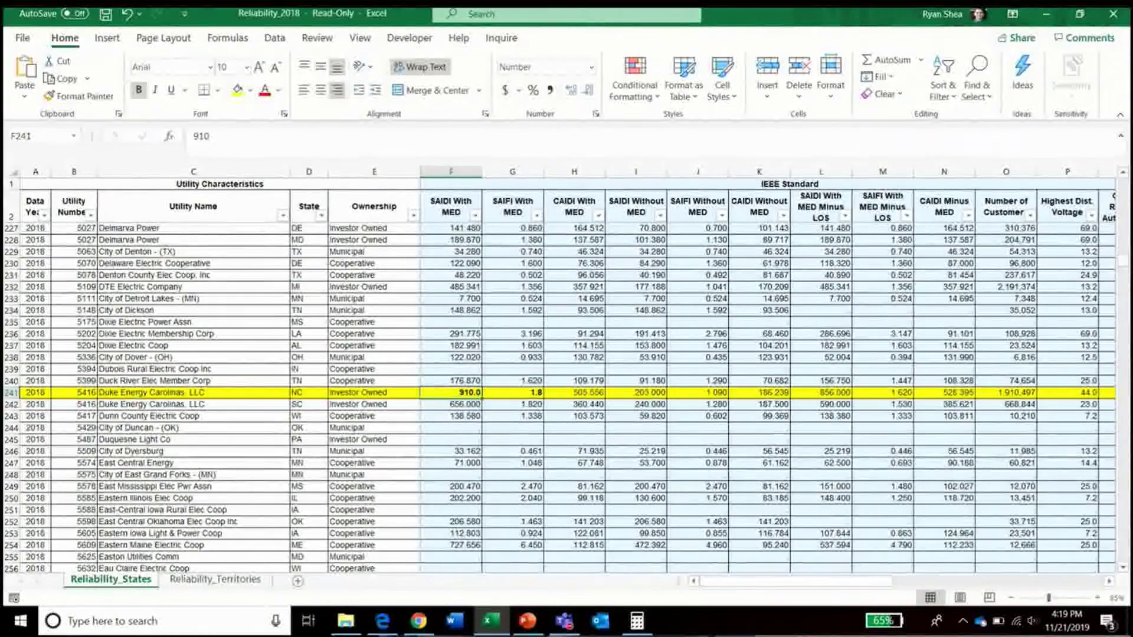
left_click(637, 621)
left_click(472, 488)
Multiply 1.8 outages by the SAIDI value 910 in Calculator to get 1,638
left_click(605, 528)
left_click(539, 406)
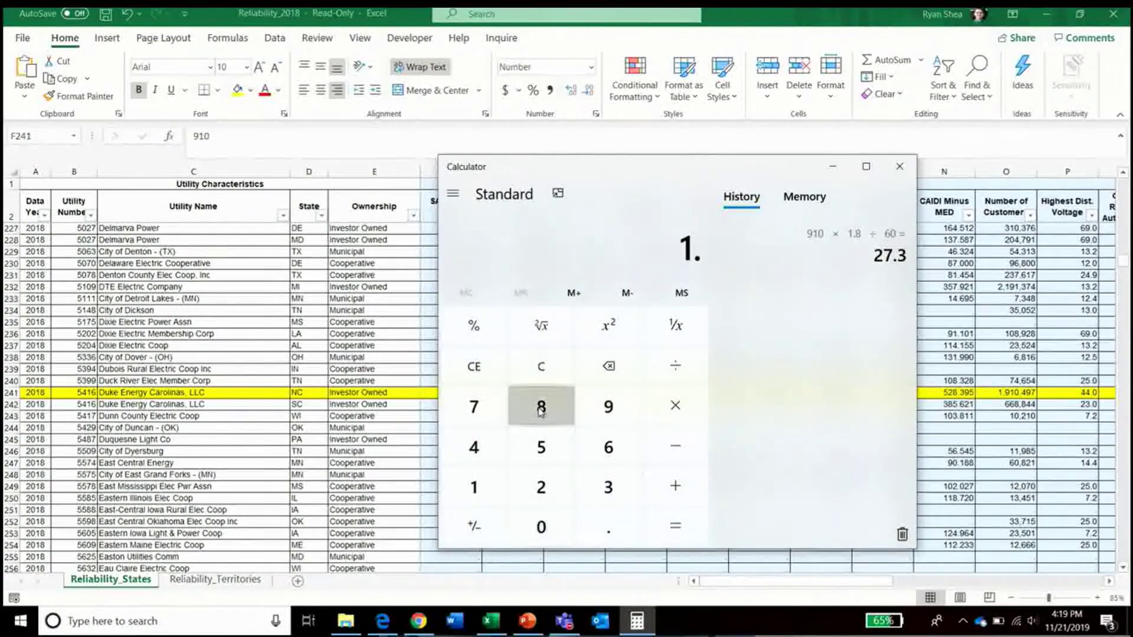
left_click(599, 419)
left_click(477, 486)
left_click(526, 525)
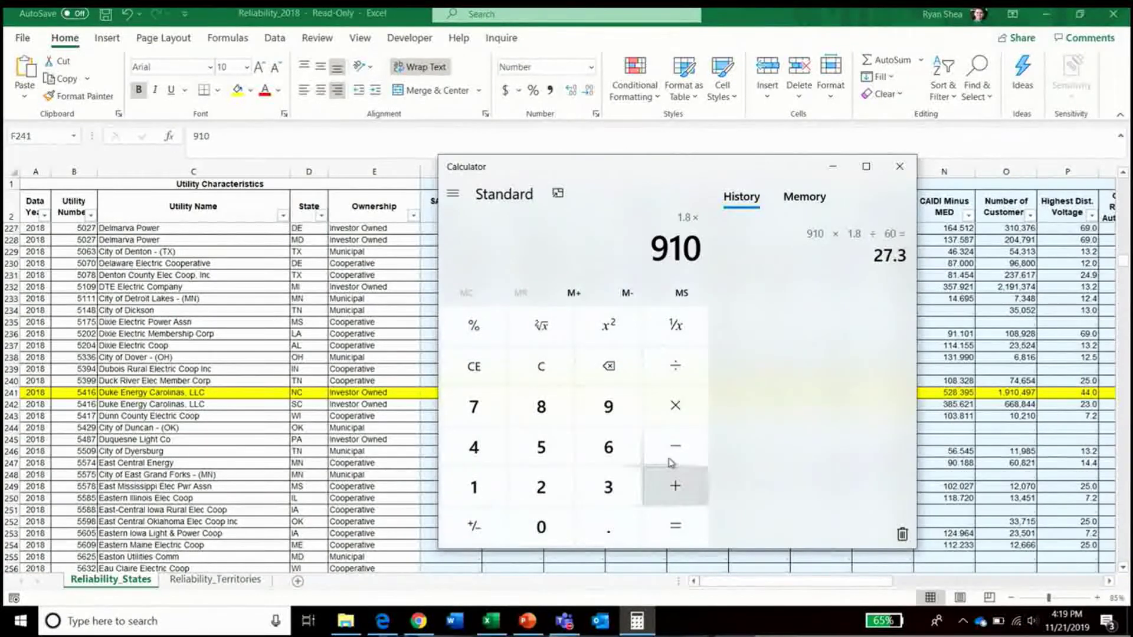
left_click(667, 524)
Divide 1,638 by 60 to get 27.3 hours, then close Calculator
left_click(671, 375)
left_click(608, 447)
left_click(542, 527)
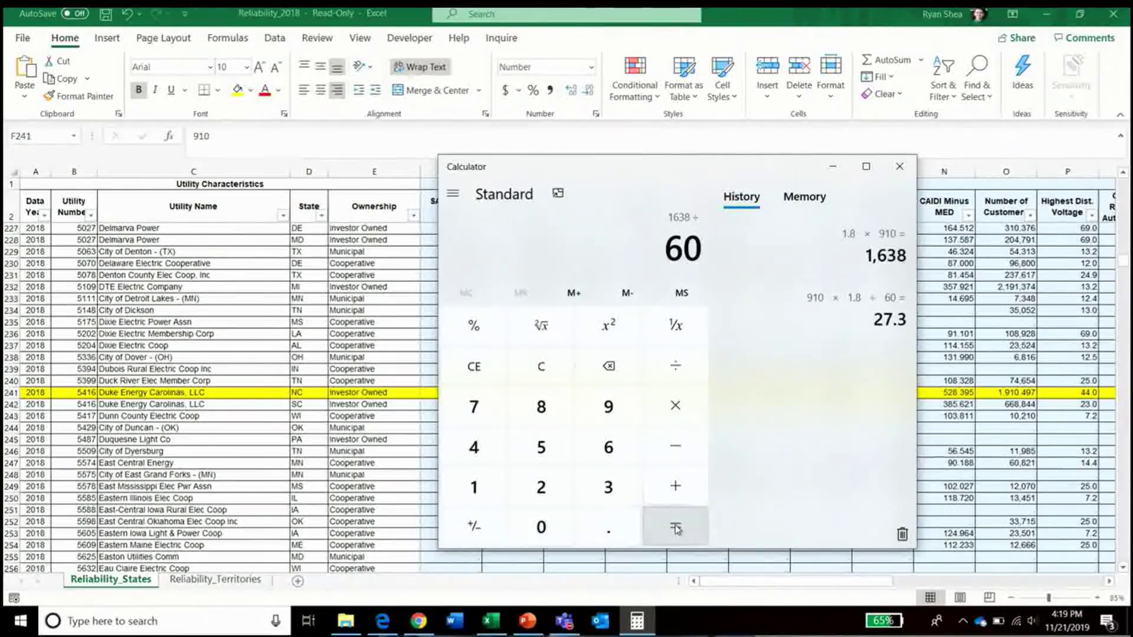
left_click(676, 528)
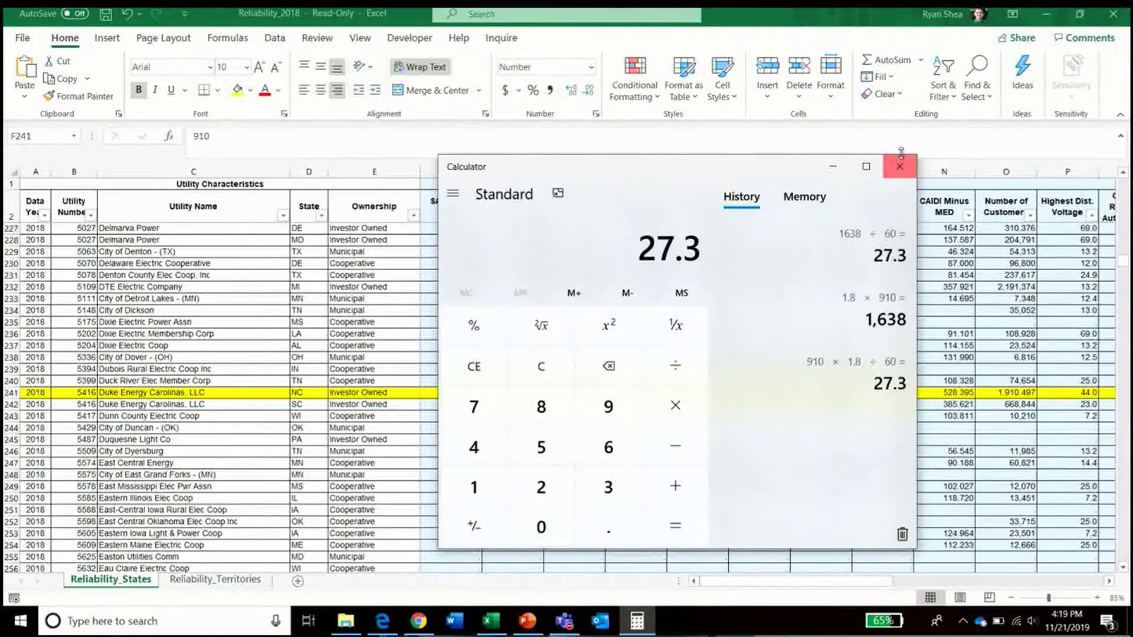
left_click(900, 165)
key("alt+Tab")
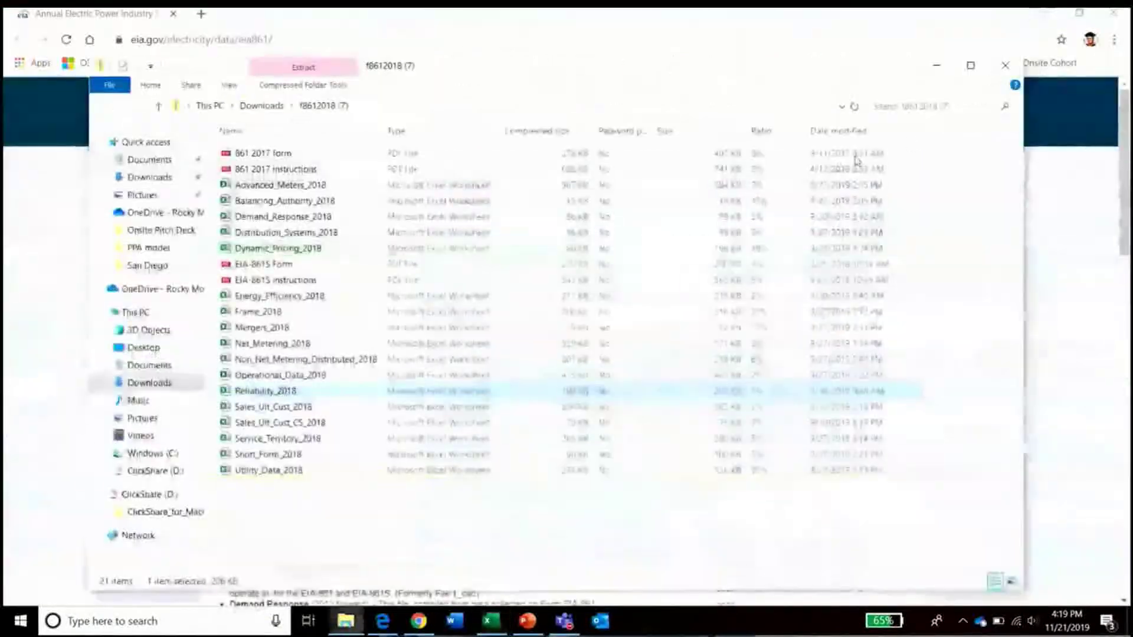
Back in PowerPoint, replace [X] with 1.8 in slide 11's last bullet and clear [Y]
left_click(1005, 65)
key("alt+Tab")
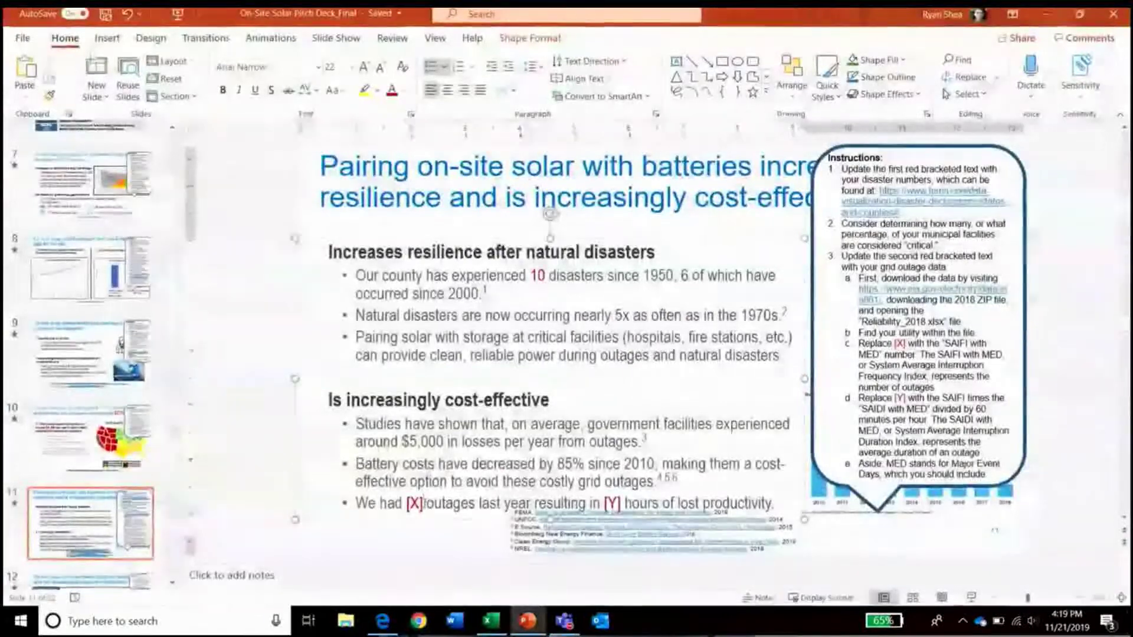
key("BackSpace")
key("BackSpace")
key("BackSpace")
type("1.")
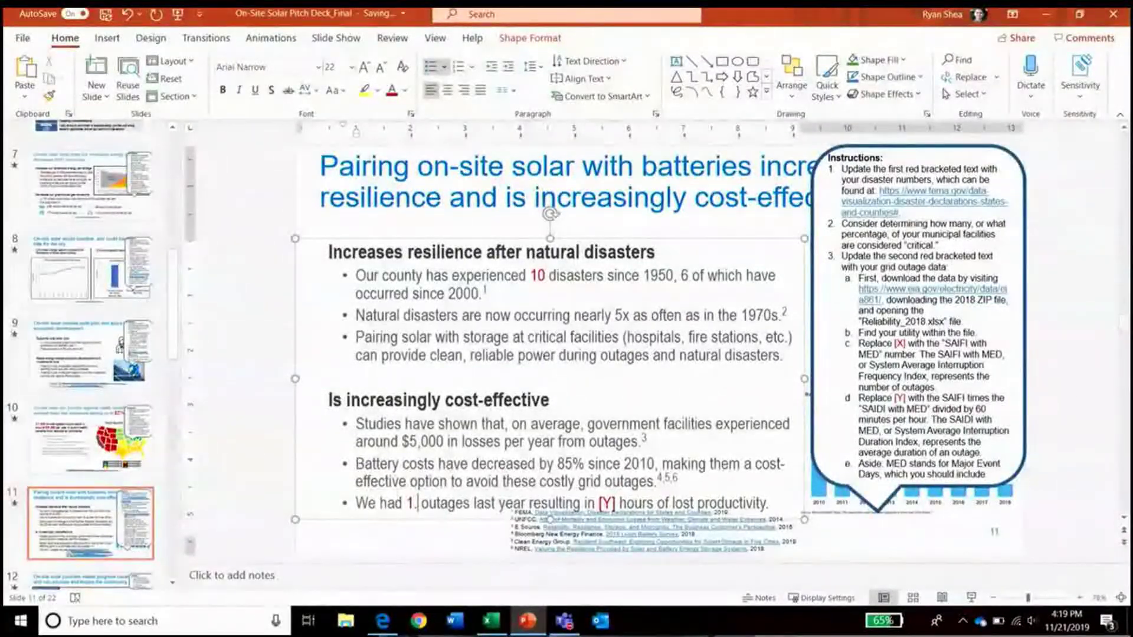
type("8")
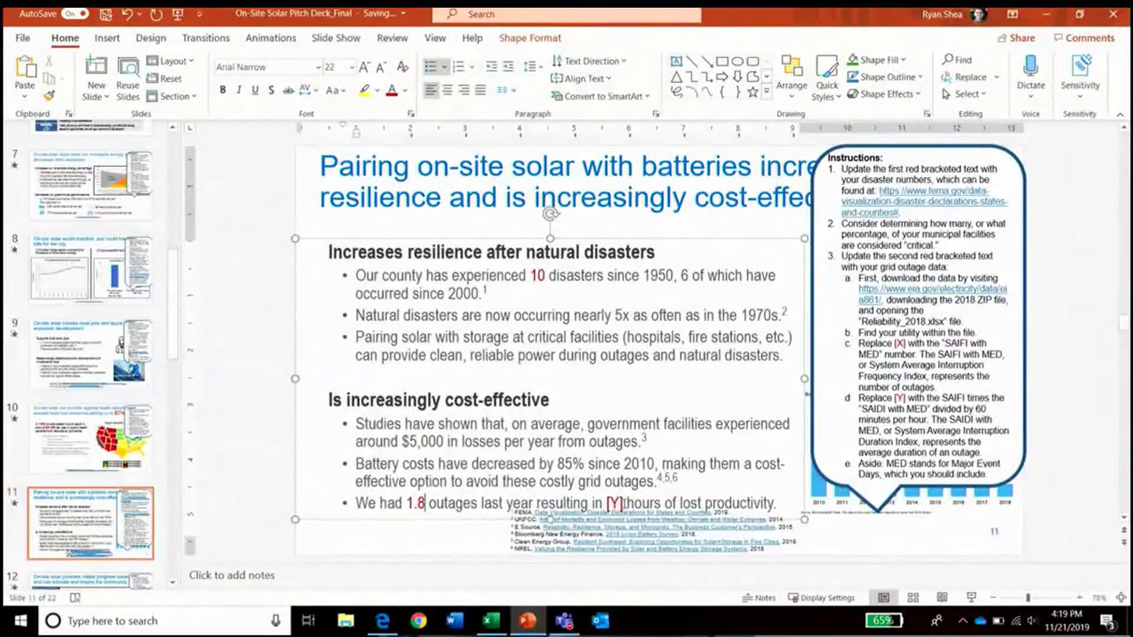
key("BackSpace")
key("BackSpace")
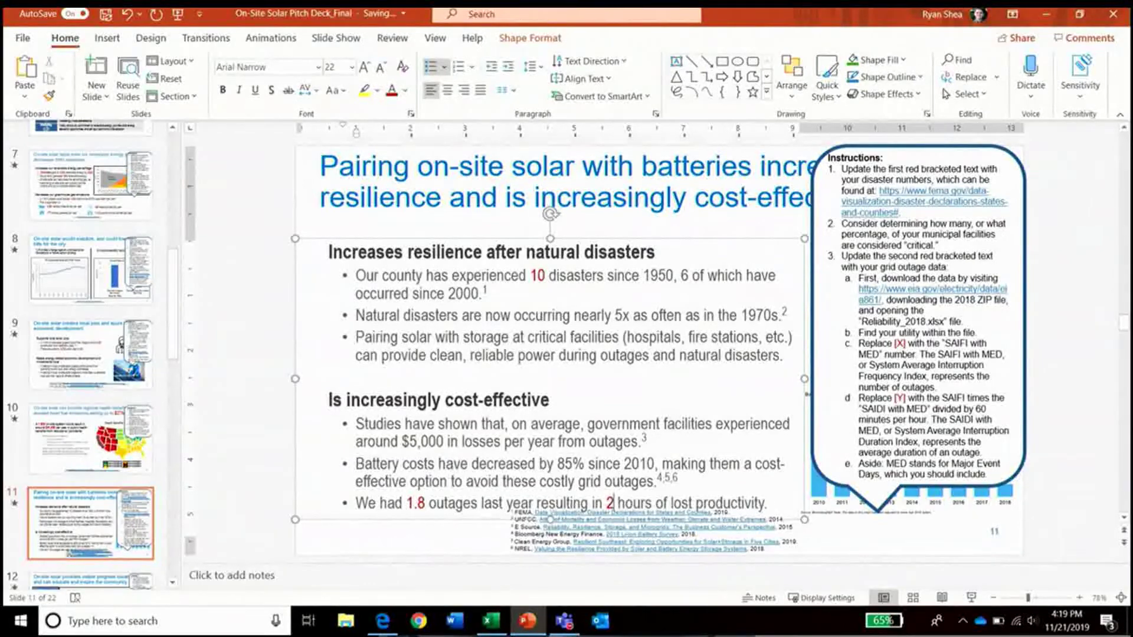